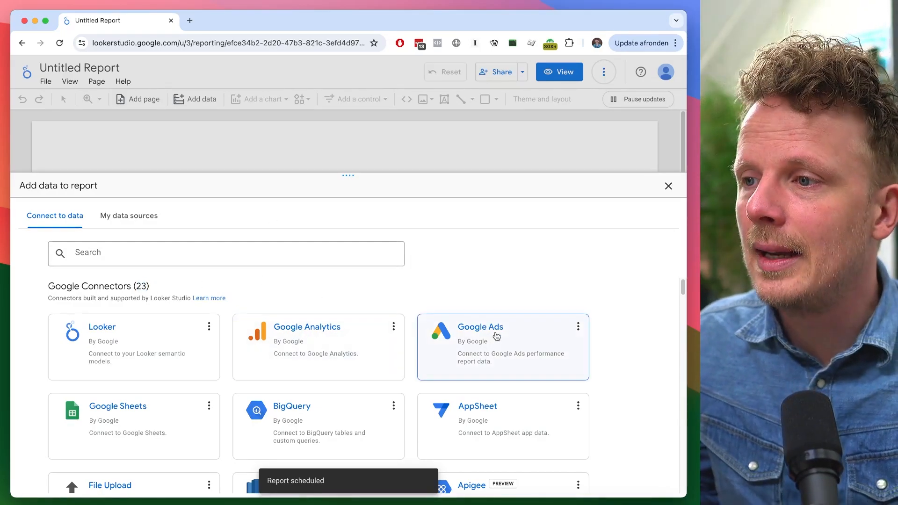
- Browse the partner connectors and search the connector gallery for Matomo and Facebook connectors
{"action": "left_click_drag", "start_coordinate": [683, 286], "coordinate": [683, 327]}
{"action": "scroll", "coordinate": [683, 327], "scroll_direction": "down", "scroll_amount": 4}
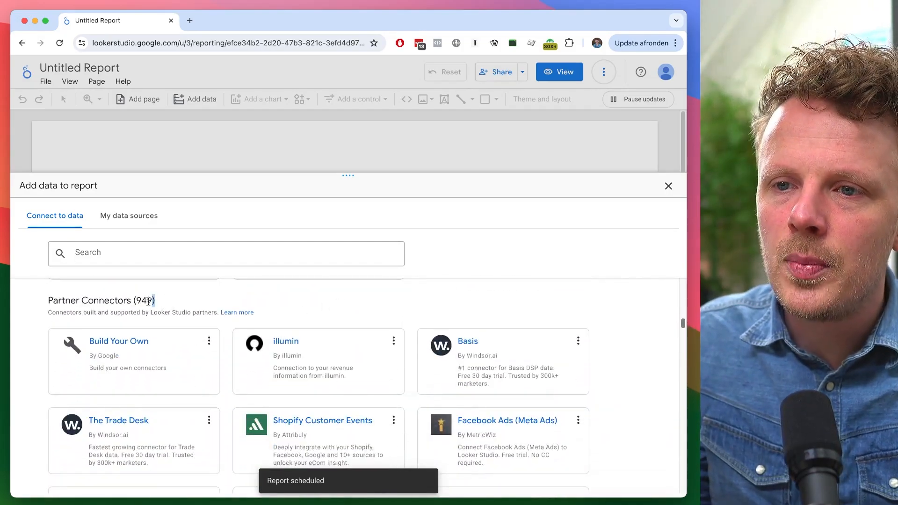
{"action": "double_click", "coordinate": [146, 301]}
{"action": "left_click", "coordinate": [171, 249]}
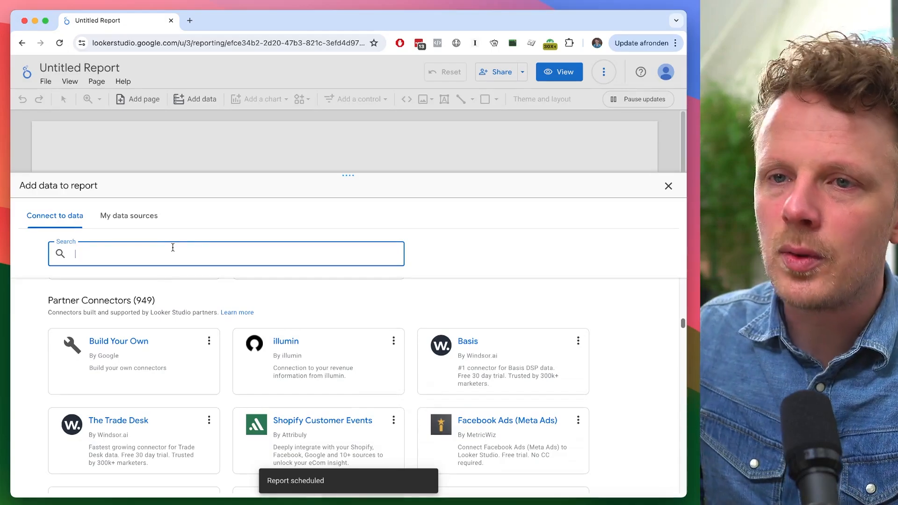
{"action": "type", "text": "matomo"}
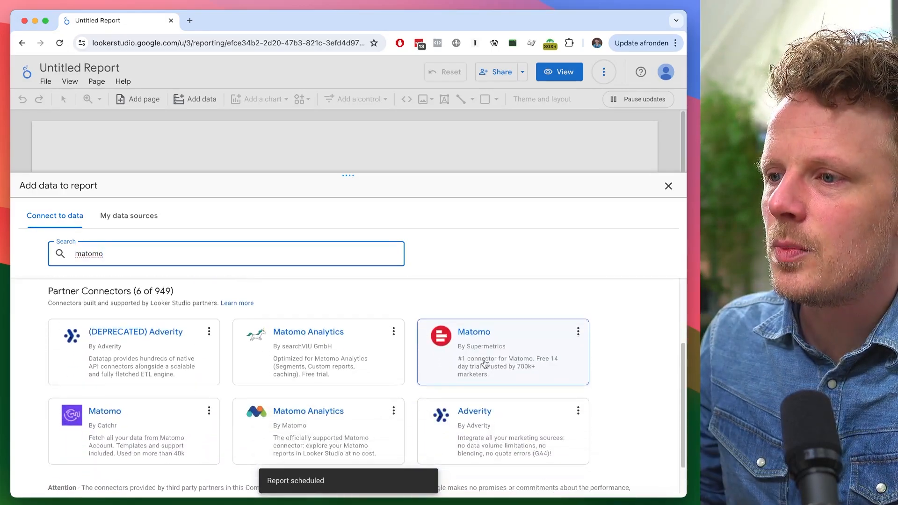
{"action": "left_click", "coordinate": [234, 248]}
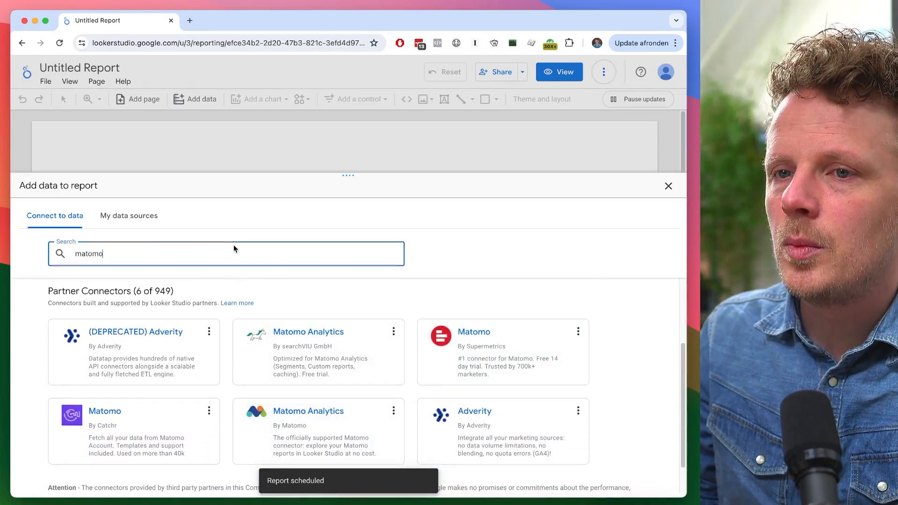
{"action": "key", "text": "super+a"}
{"action": "type", "text": "face"}
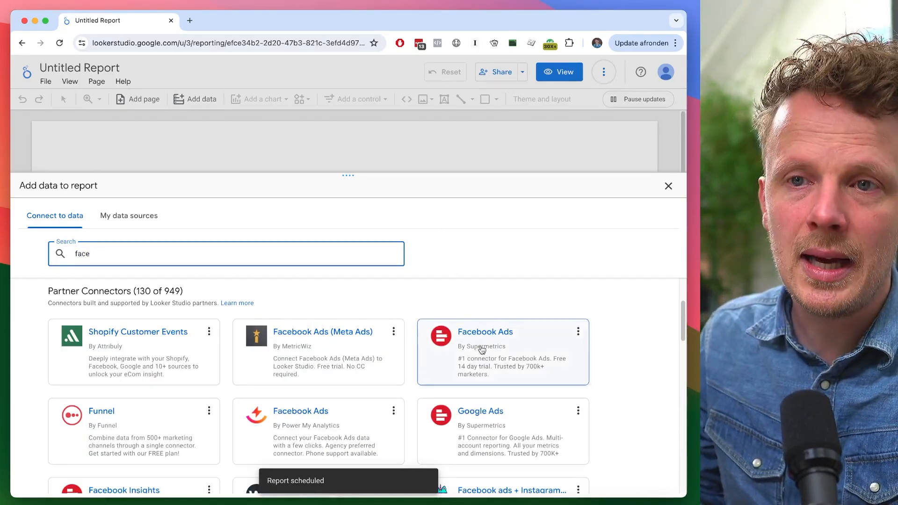
- Search the connector gallery for a Funnel connector, then clear the search
{"action": "left_click", "coordinate": [256, 246]}
{"action": "key", "text": "super+a"}
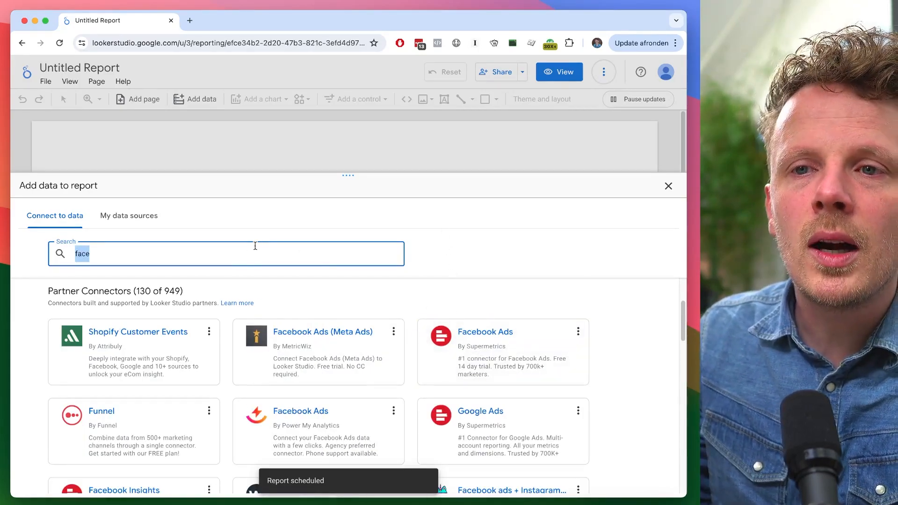
{"action": "key", "text": "BackSpace"}
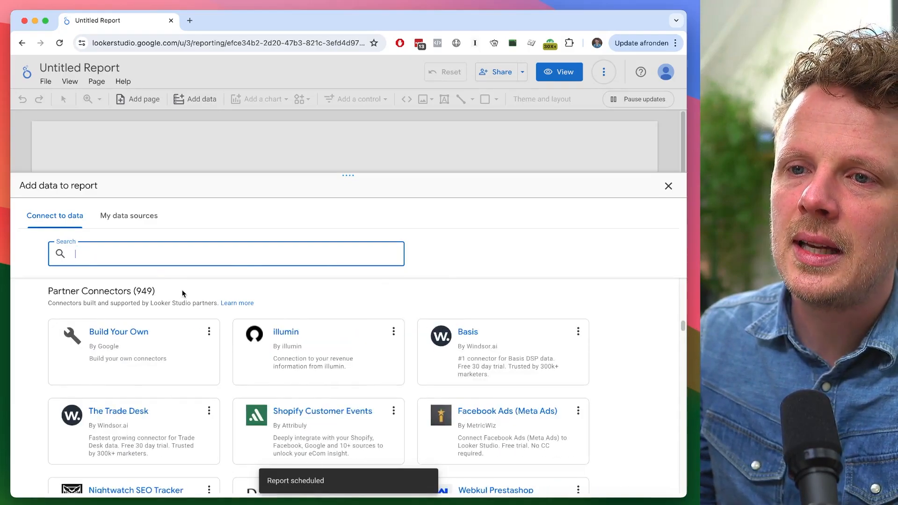
{"action": "type", "text": "funnel.io"}
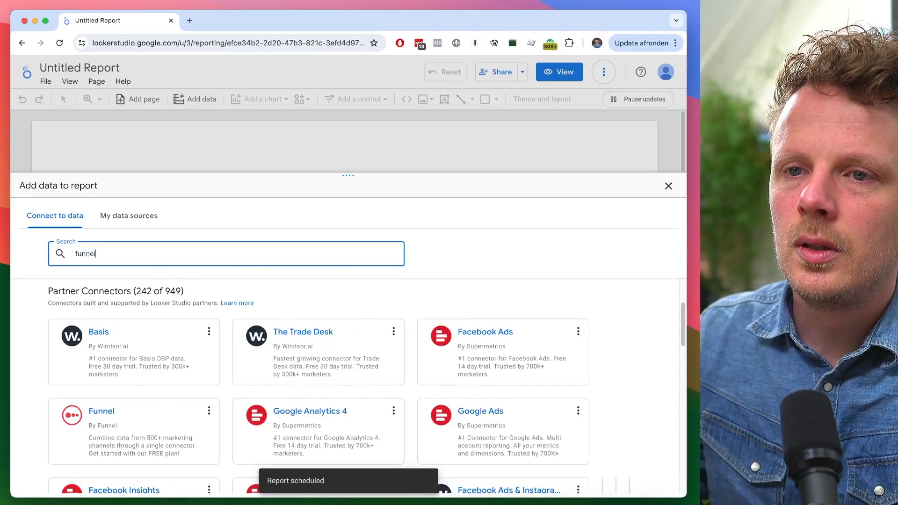
{"action": "key", "text": "super+a"}
{"action": "key", "text": "BackSpace"}
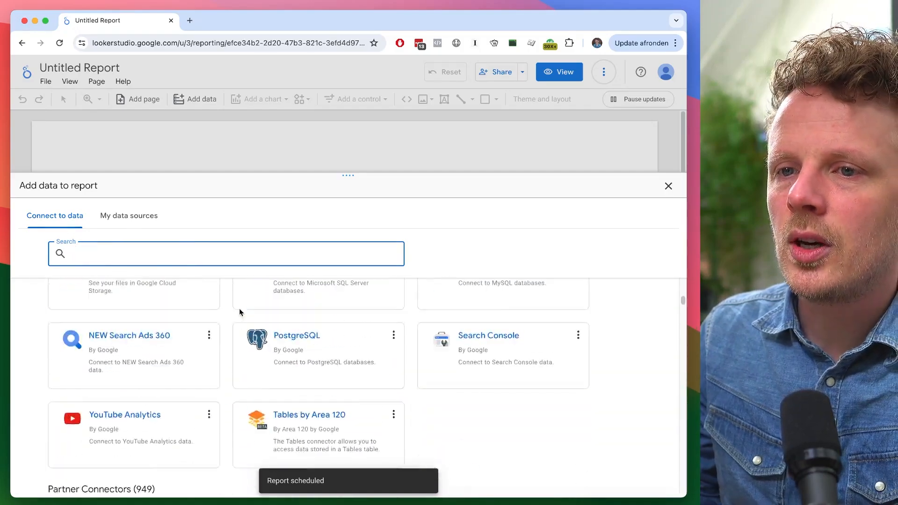
{"action": "scroll", "coordinate": [240, 308], "scroll_direction": "up", "scroll_amount": 10}
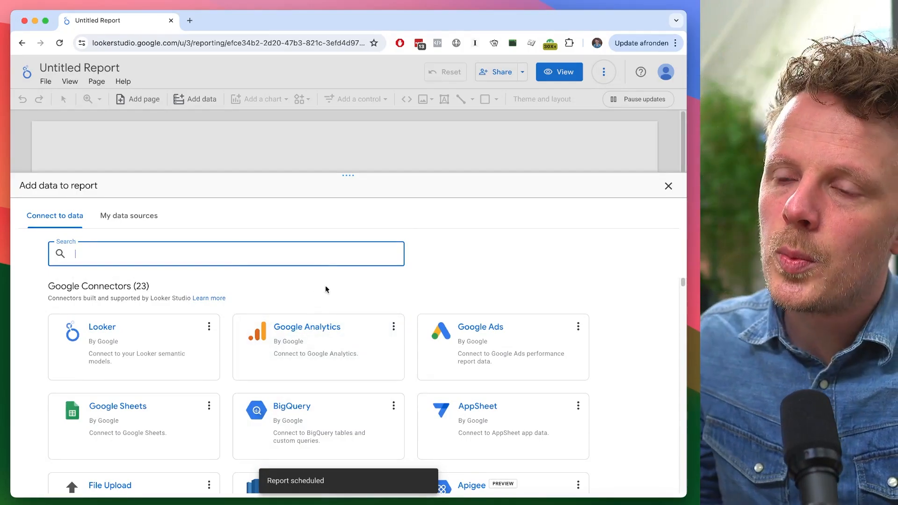
- Add the leonkorteweg.nl (GA4) Google Analytics property to the report and delete the automatically inserted table
{"action": "left_click", "coordinate": [325, 331]}
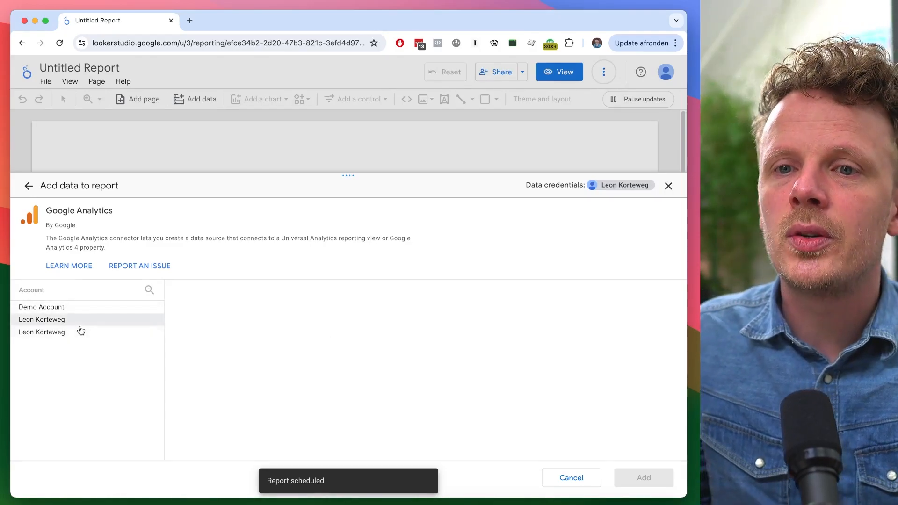
{"action": "left_click", "coordinate": [79, 321]}
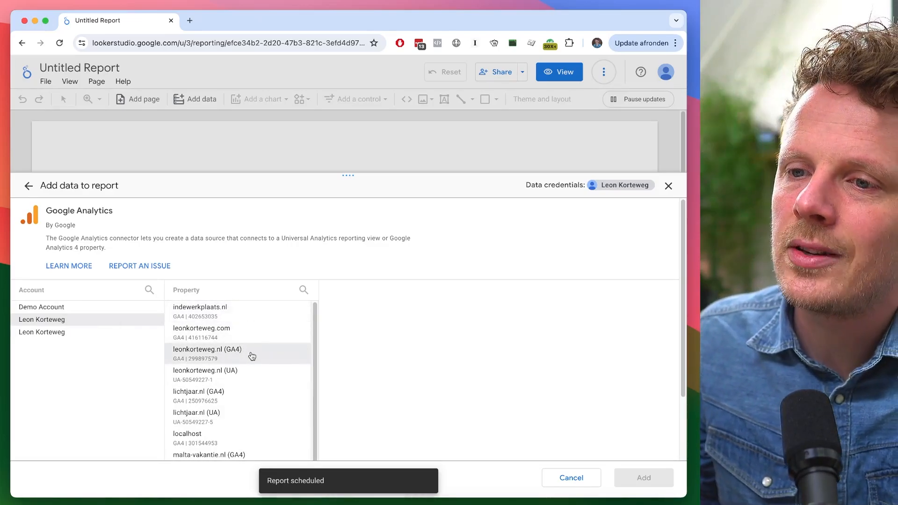
{"action": "left_click", "coordinate": [202, 356]}
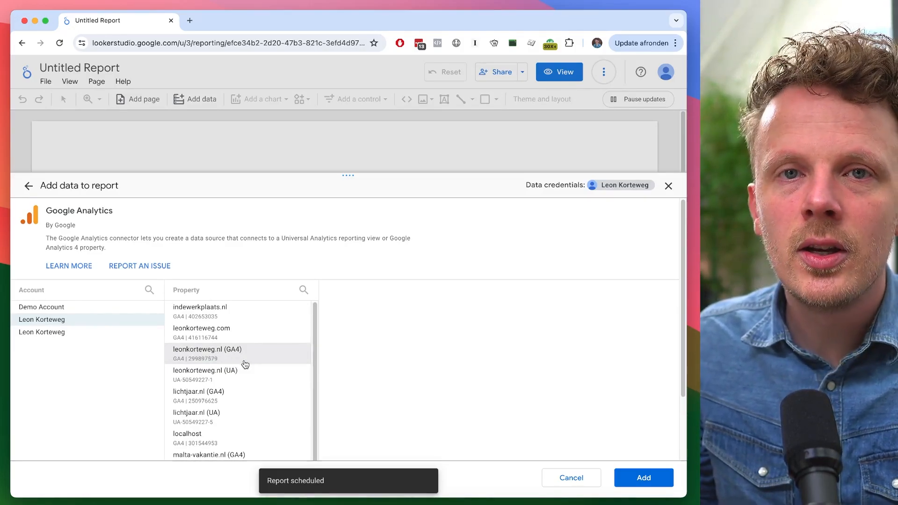
{"action": "left_click", "coordinate": [642, 479]}
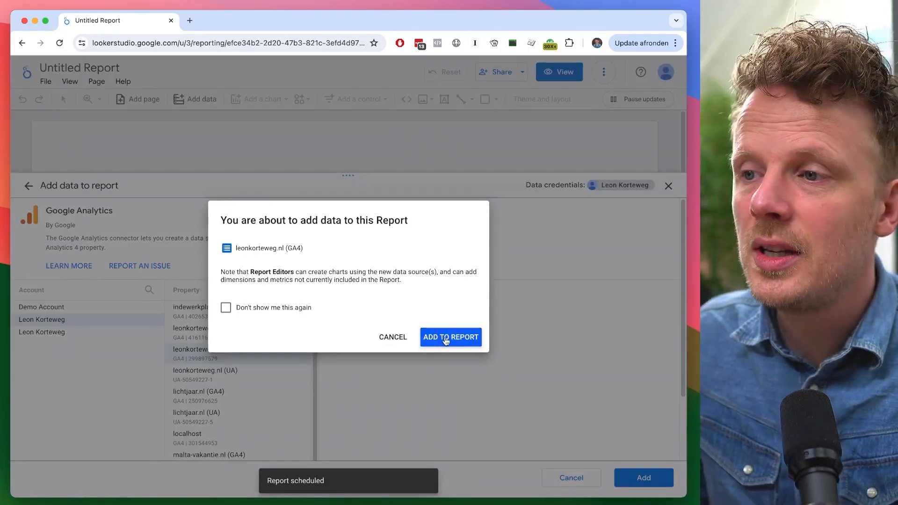
{"action": "left_click", "coordinate": [450, 338]}
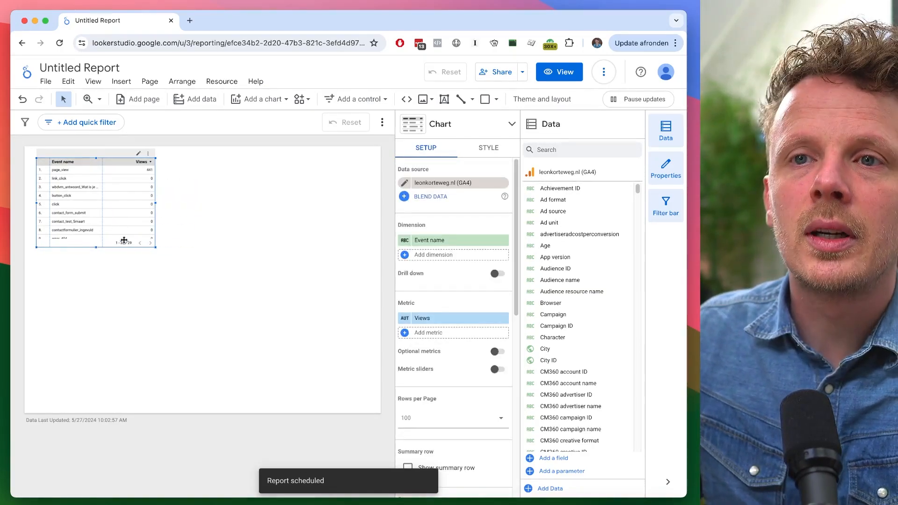
{"action": "key", "text": "Delete"}
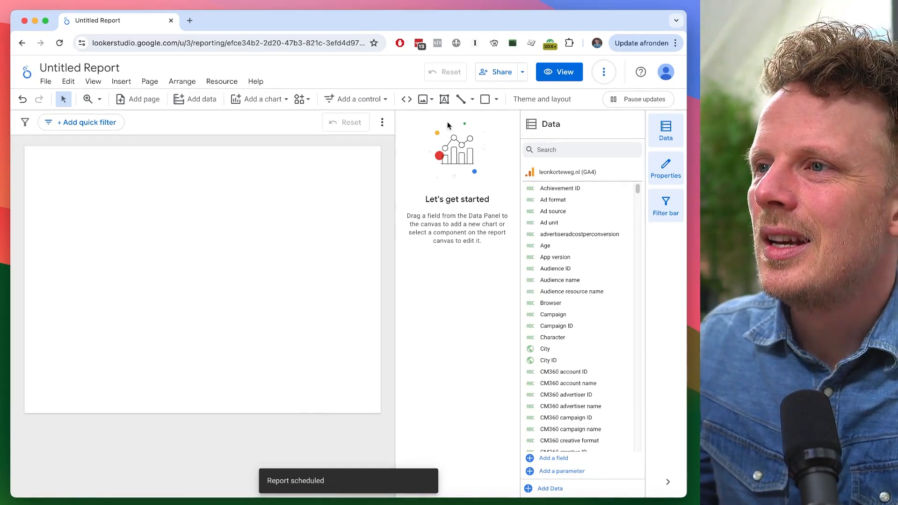
- Set the report canvas width to 600 px in the theme and layout settings
{"action": "left_click", "coordinate": [541, 98]}
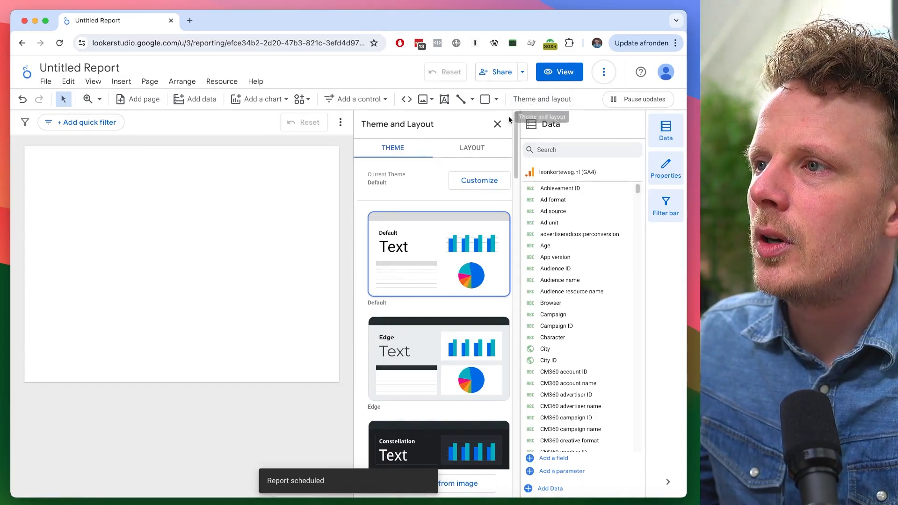
{"action": "left_click", "coordinate": [481, 151]}
{"action": "left_click_drag", "start_coordinate": [517, 145], "coordinate": [519, 263]}
{"action": "left_click", "coordinate": [404, 260]}
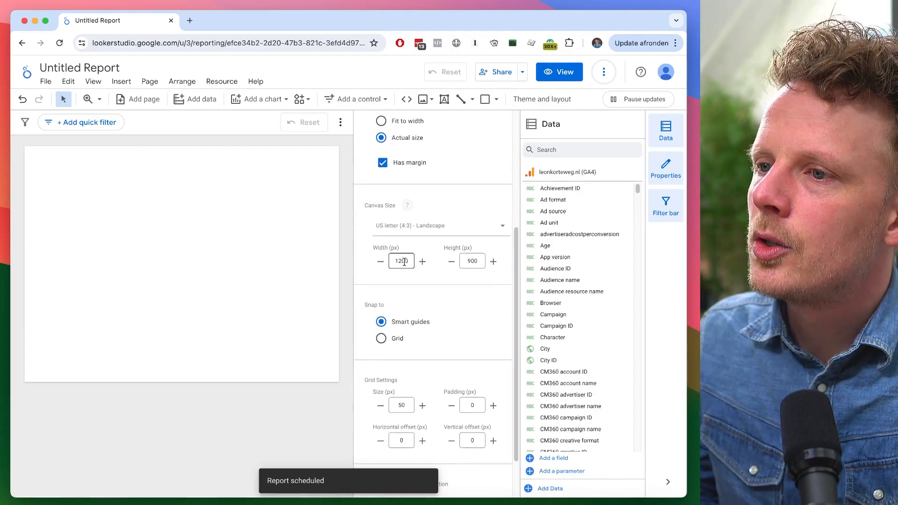
{"action": "double_click", "coordinate": [394, 261]}
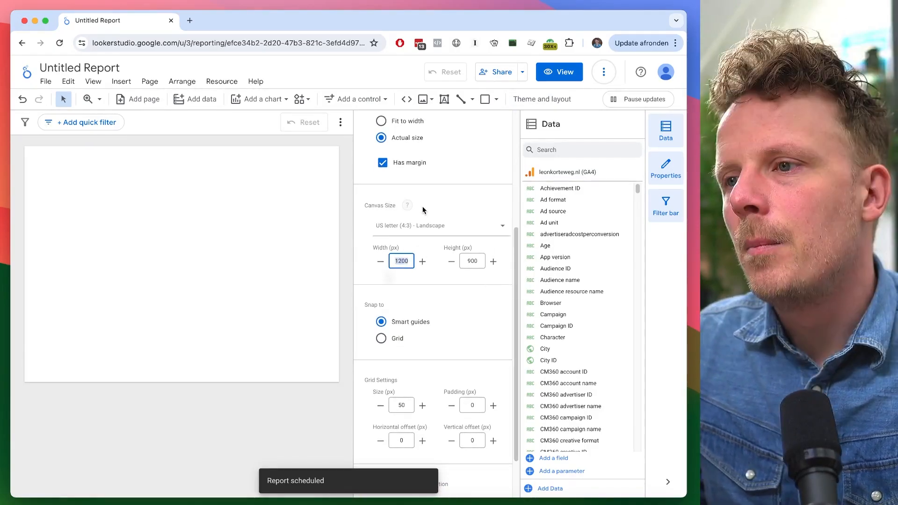
{"action": "type", "text": "600"}
{"action": "left_click", "coordinate": [182, 243]}
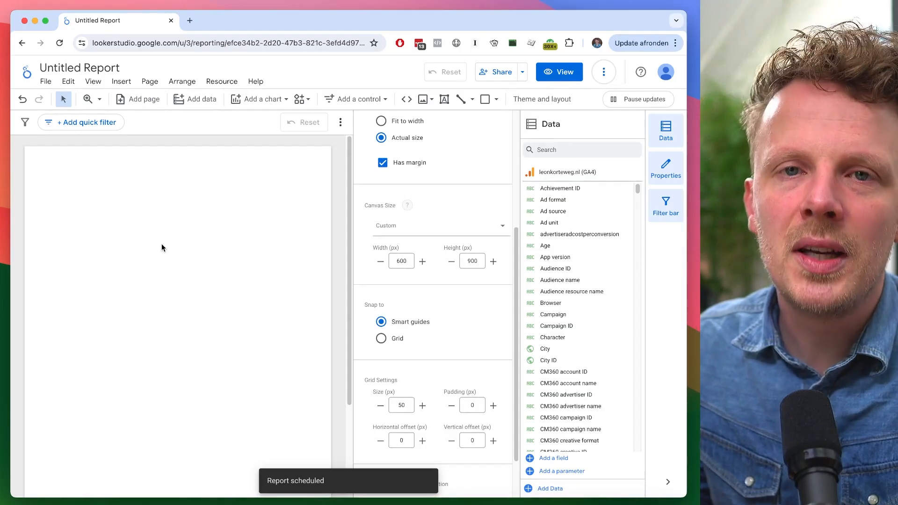
{"action": "scroll", "coordinate": [374, 342], "scroll_direction": "up", "scroll_amount": 4}
{"action": "left_click", "coordinate": [498, 124]}
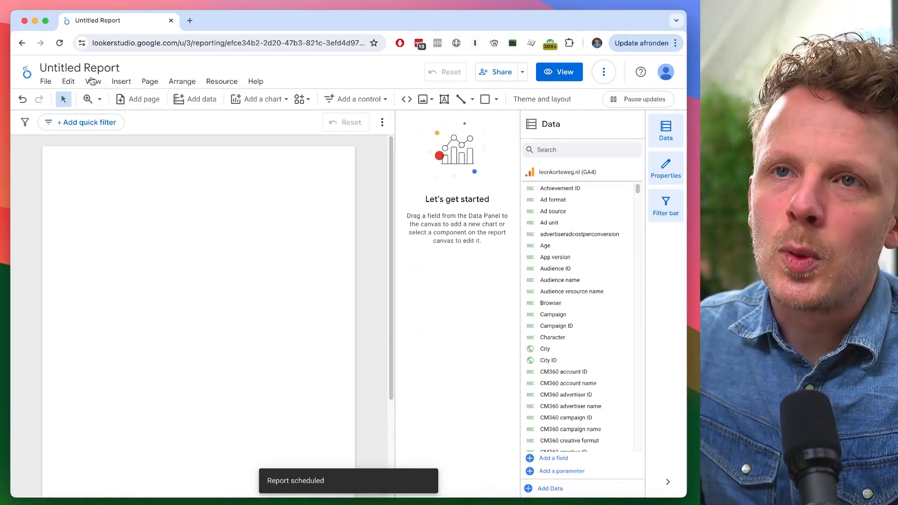
- Rename the report as leonkorteweg.nl Dashboard
{"action": "left_click", "coordinate": [93, 62]}
{"action": "type", "text": "leonkorteweg.nl Dashboard"}
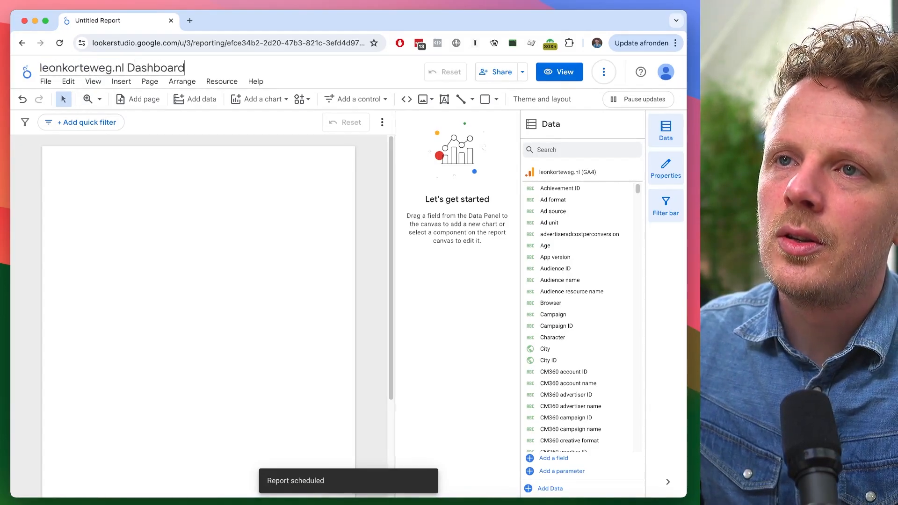
{"action": "key", "text": "Return"}
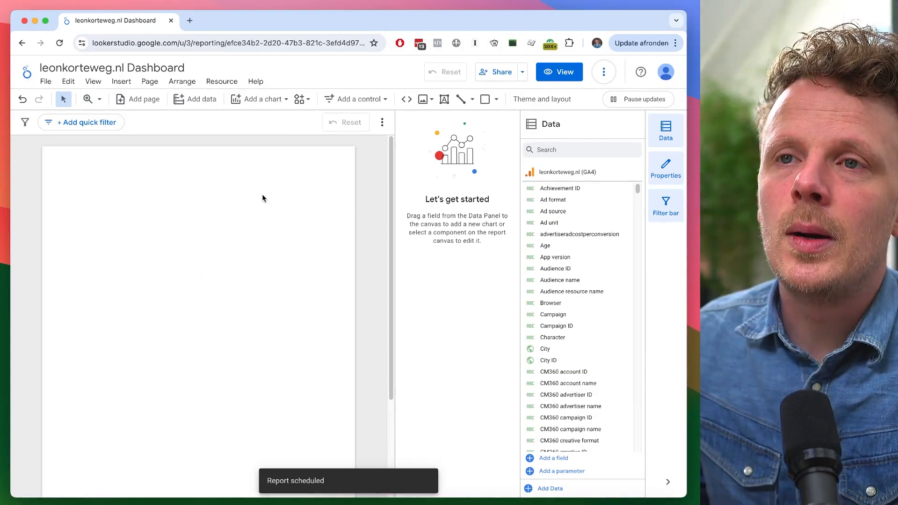
- Insert a time series chart at the top of the canvas and stretch it across the canvas width
{"action": "left_click", "coordinate": [253, 100]}
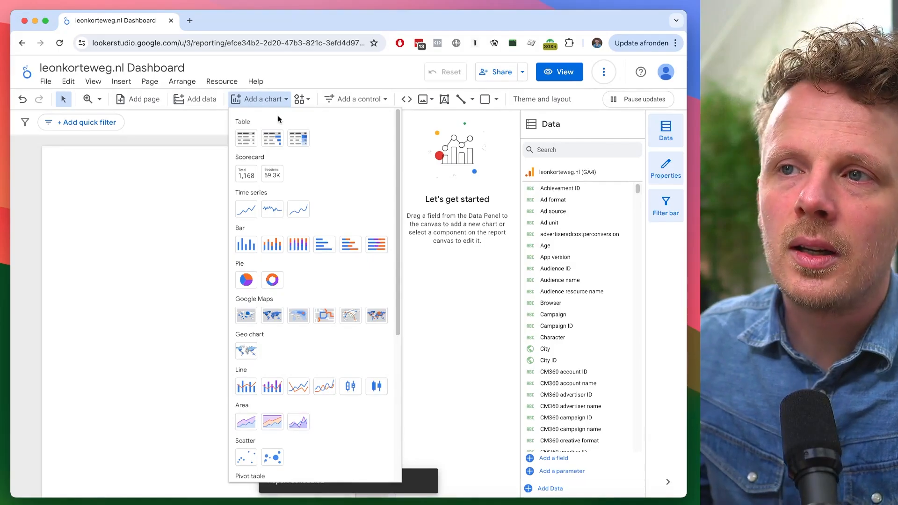
{"action": "left_click", "coordinate": [247, 211]}
{"action": "left_click", "coordinate": [53, 162]}
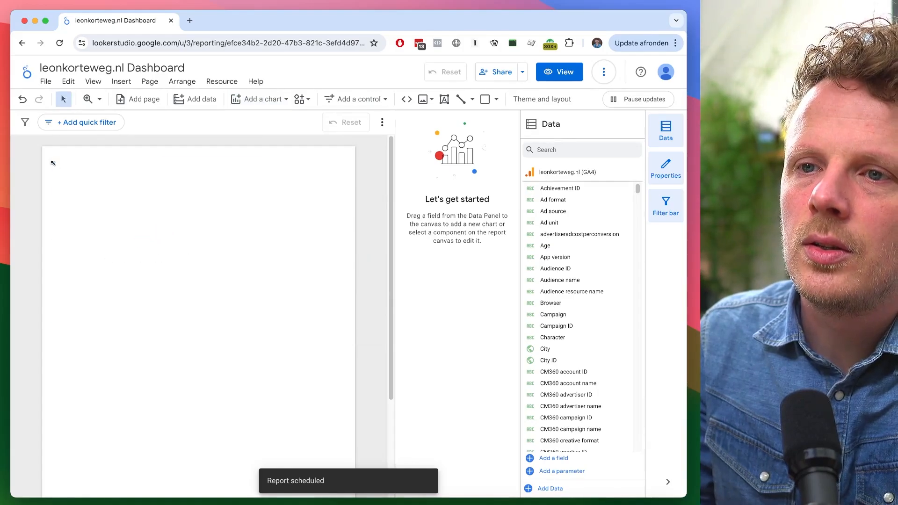
{"action": "left_click_drag", "start_coordinate": [323, 242], "coordinate": [343, 242]}
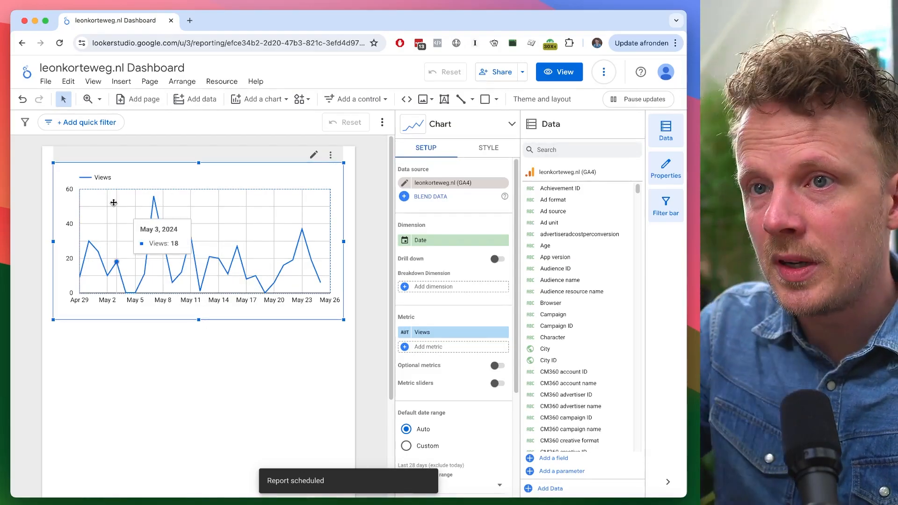
{"action": "left_click_drag", "start_coordinate": [193, 267], "coordinate": [188, 258]}
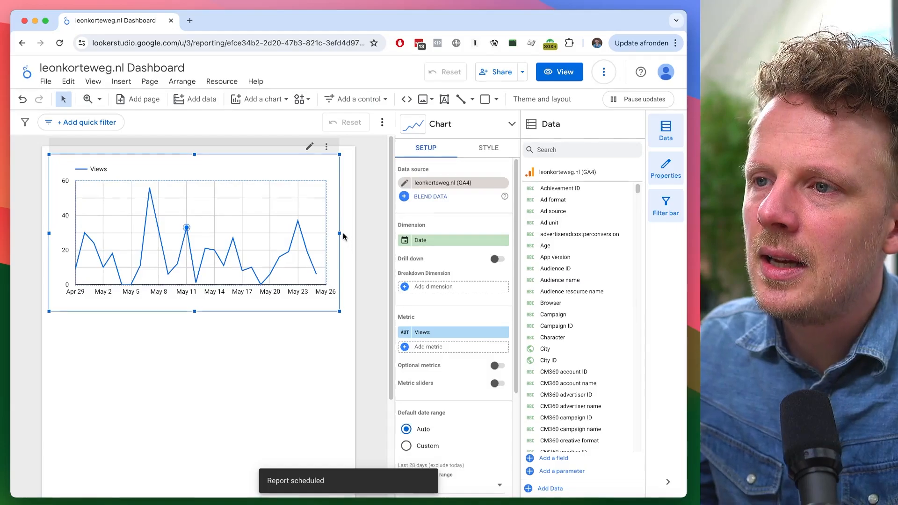
{"action": "left_click_drag", "start_coordinate": [338, 234], "coordinate": [348, 233]}
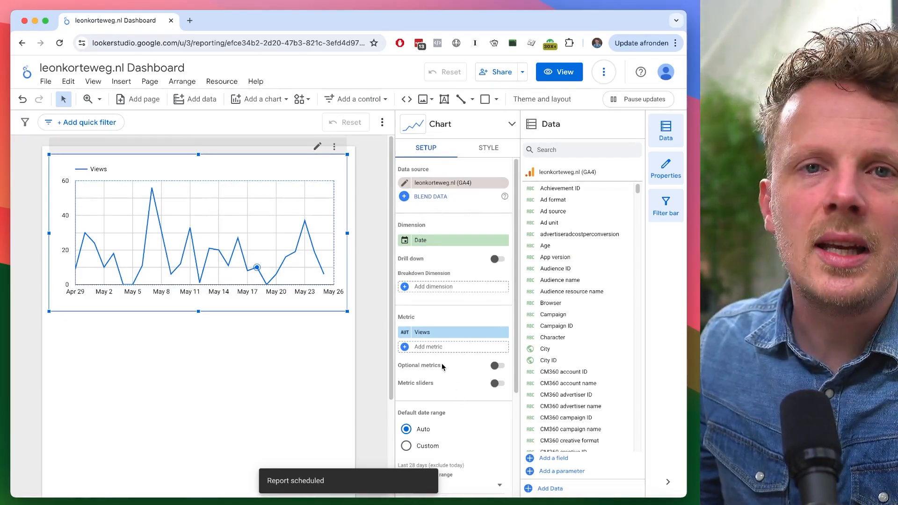
- Replace the time series chart's Views metric with Active users
{"action": "left_click", "coordinate": [438, 184]}
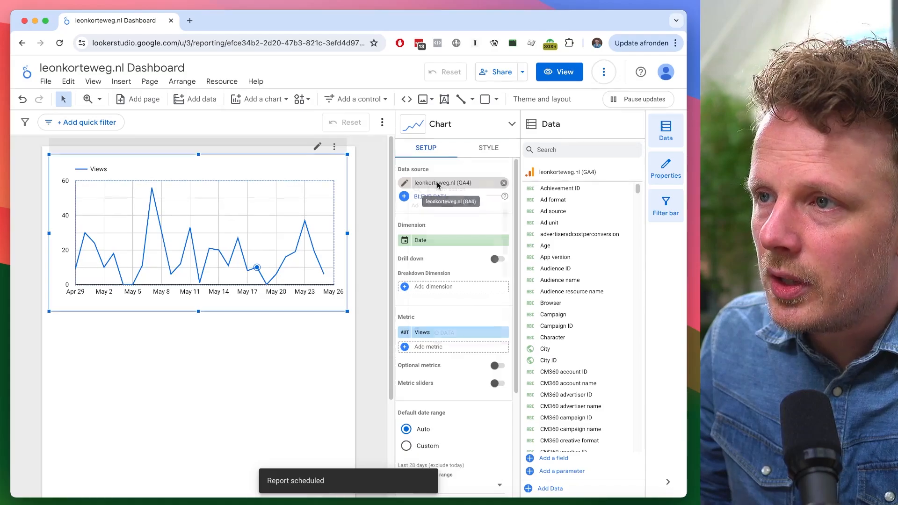
{"action": "left_click", "coordinate": [457, 176]}
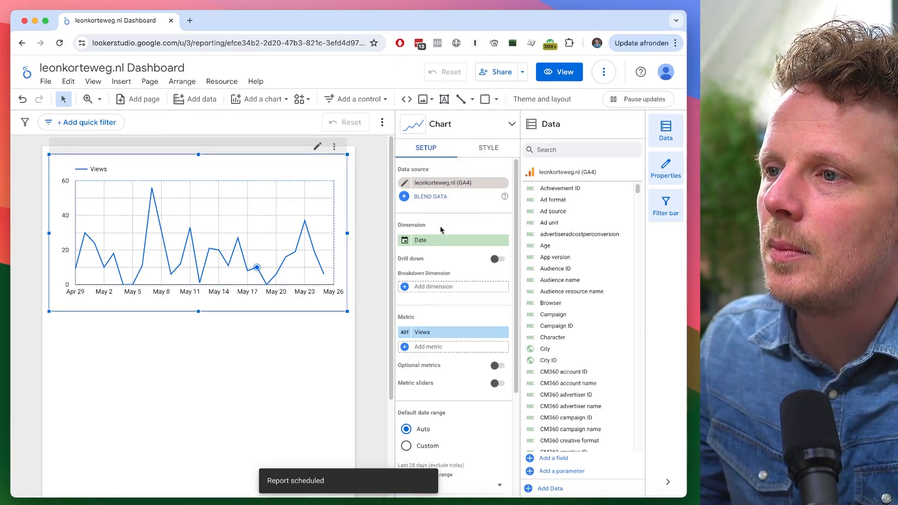
{"action": "scroll", "coordinate": [439, 230], "scroll_direction": "down", "scroll_amount": 3}
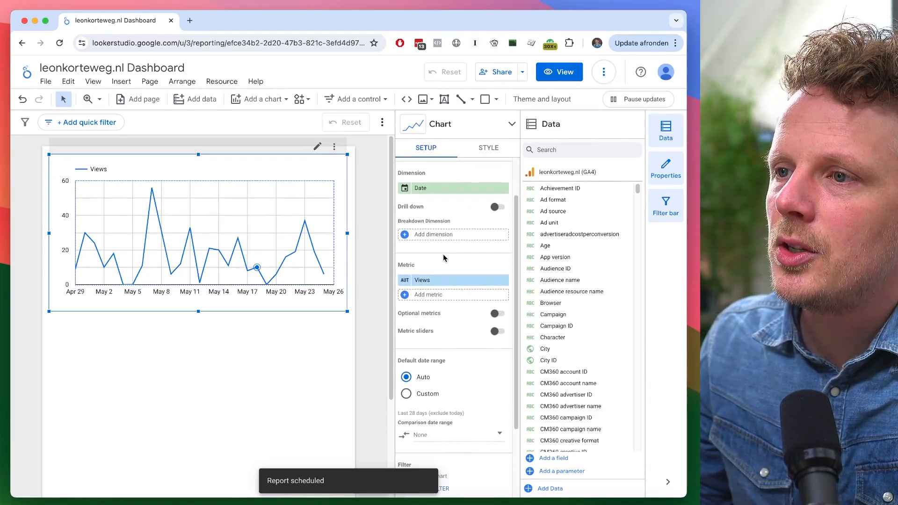
{"action": "scroll", "coordinate": [444, 257], "scroll_direction": "down", "scroll_amount": 2}
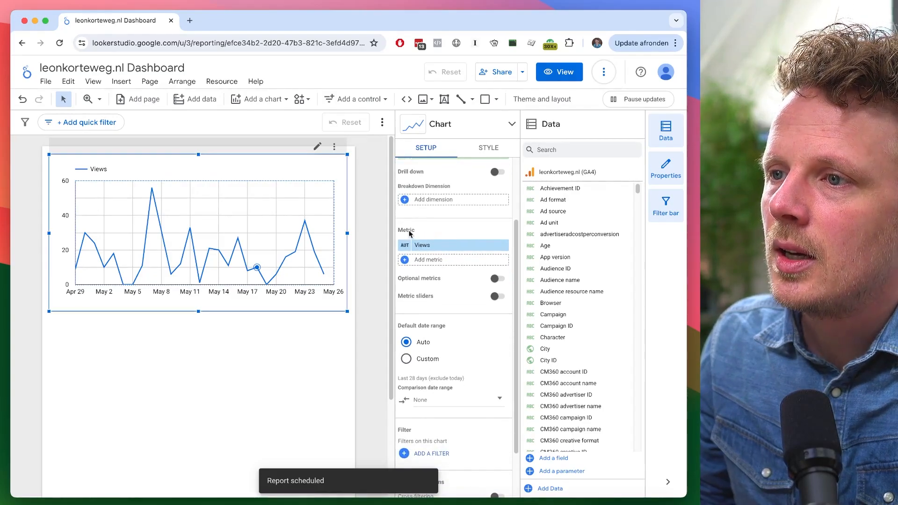
{"action": "scroll", "coordinate": [423, 234], "scroll_direction": "up", "scroll_amount": 5}
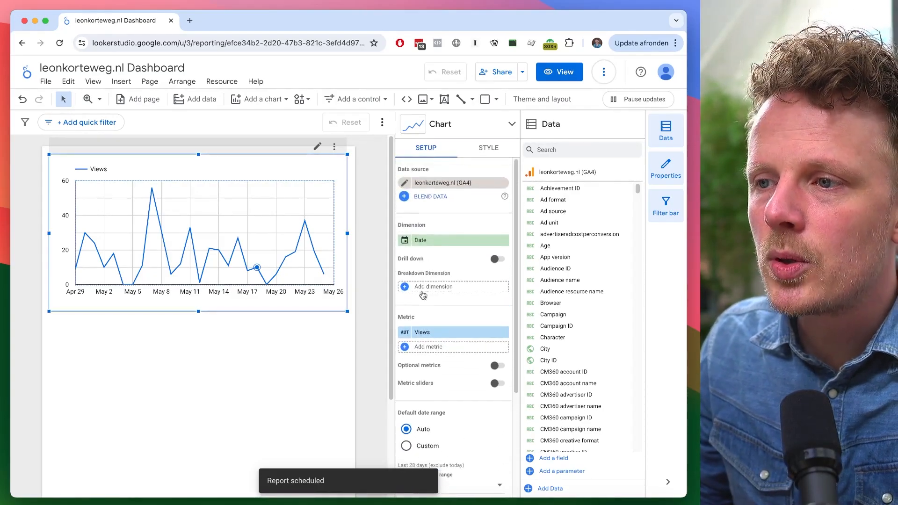
{"action": "left_click", "coordinate": [429, 333]}
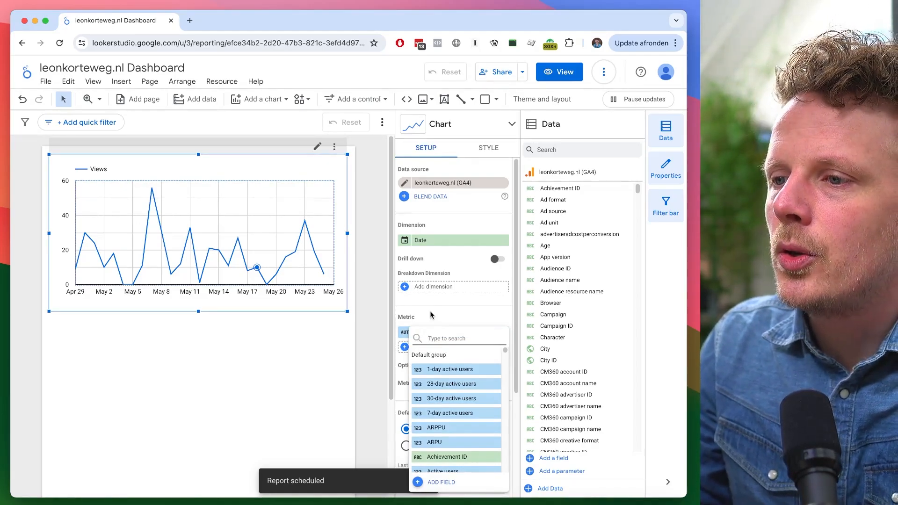
{"action": "type", "text": "active users"}
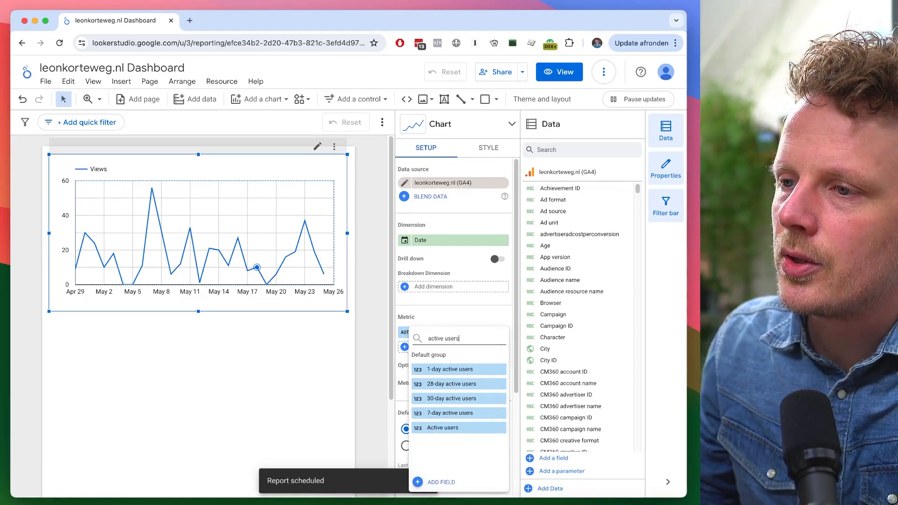
{"action": "left_click", "coordinate": [453, 431]}
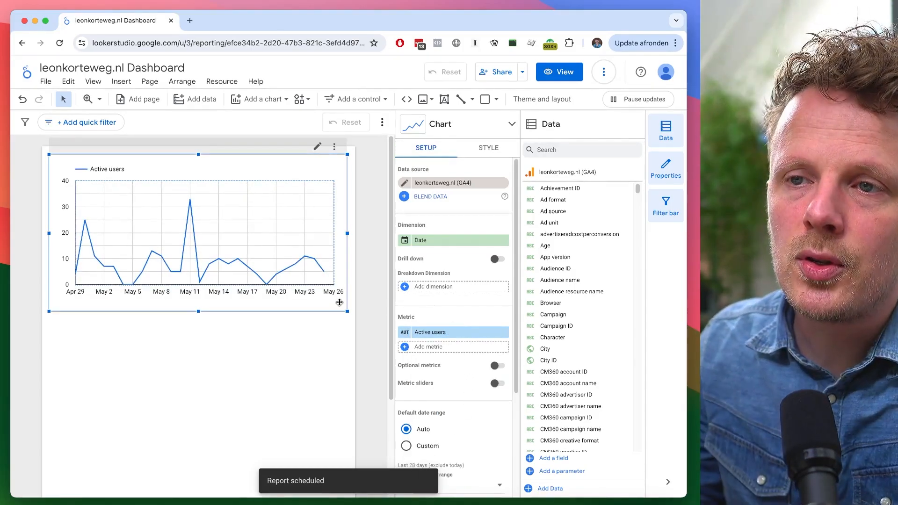
- Rename the chart's Active users metric to Users
{"action": "mouse_move", "coordinate": [314, 265]}
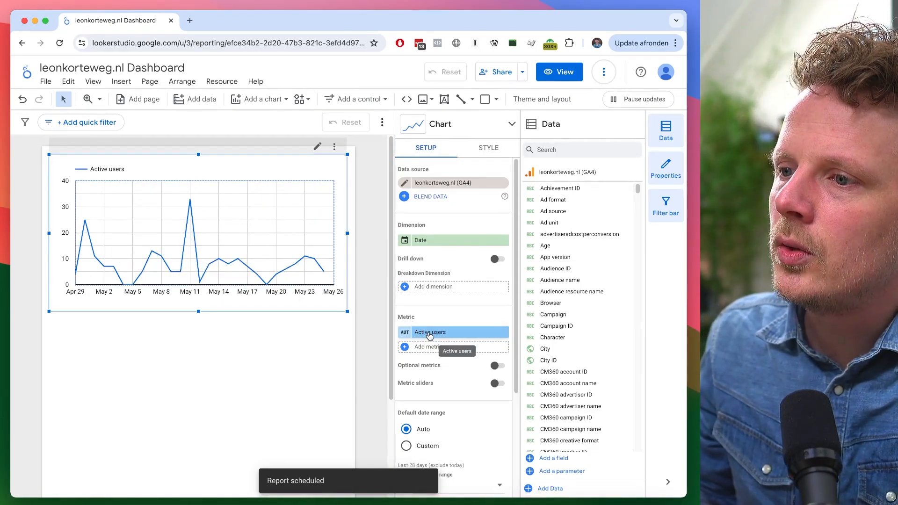
{"action": "left_click", "coordinate": [405, 333]}
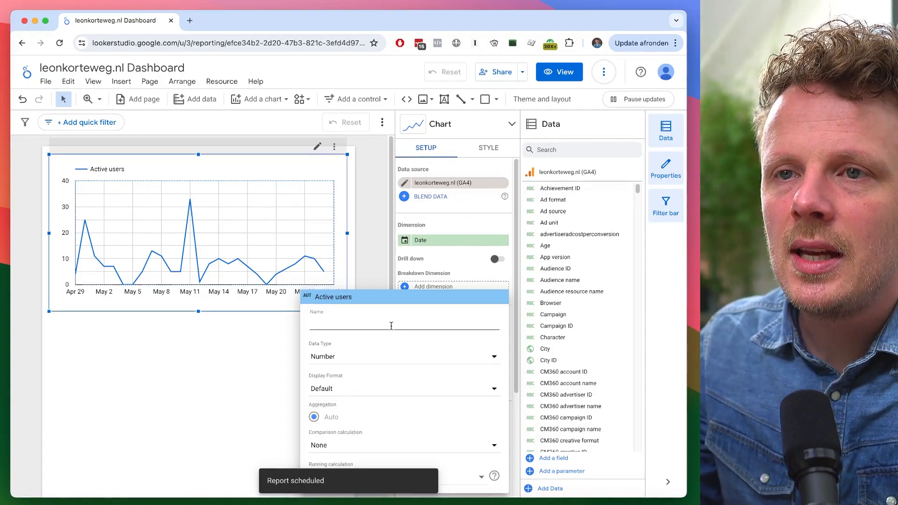
{"action": "type", "text": "Users"}
{"action": "key", "text": "super+a"}
{"action": "type", "text": "Visitors"}
{"action": "key", "text": "BackSpace"}
{"action": "key", "text": "BackSpace"}
{"action": "key", "text": "BackSpace"}
{"action": "key", "text": "BackSpace"}
{"action": "key", "text": "BackSpace"}
{"action": "key", "text": "BackSpace"}
{"action": "key", "text": "BackSpace"}
{"action": "key", "text": "BackSpace"}
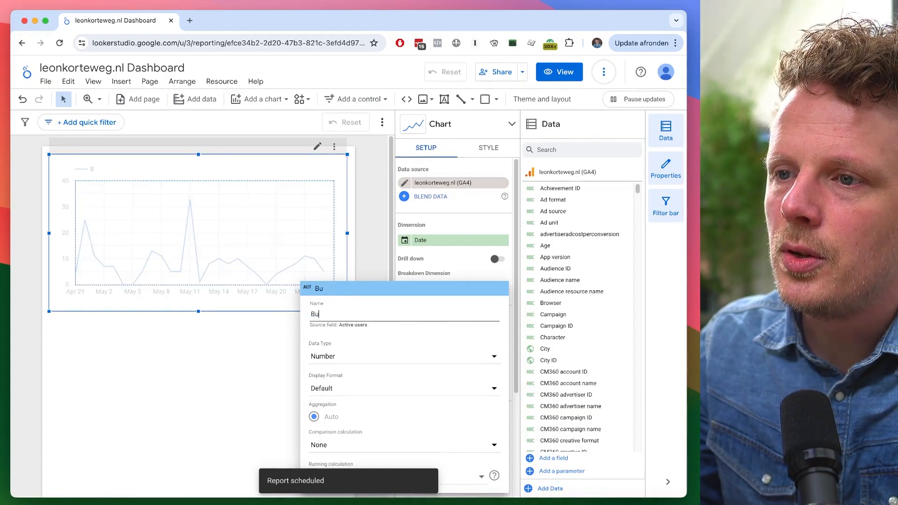
{"action": "type", "text": "Users"}
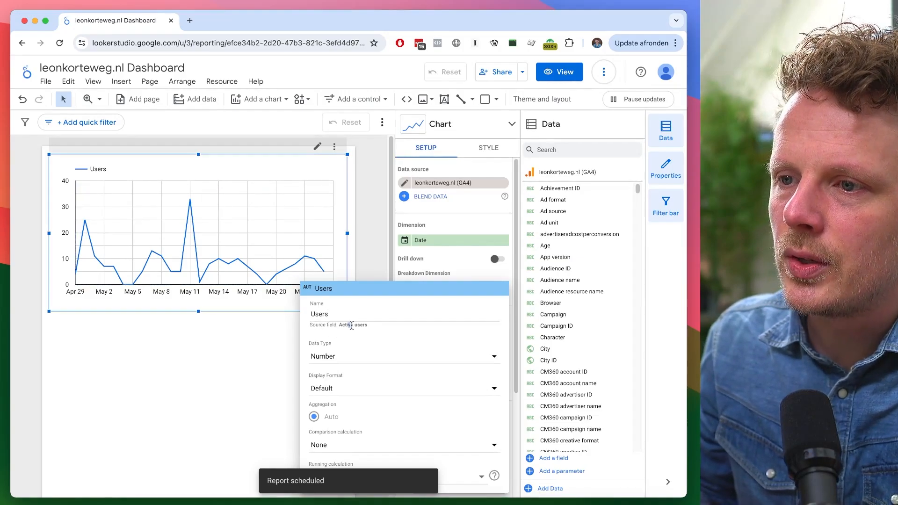
{"action": "left_click_drag", "start_coordinate": [329, 314], "coordinate": [307, 317]}
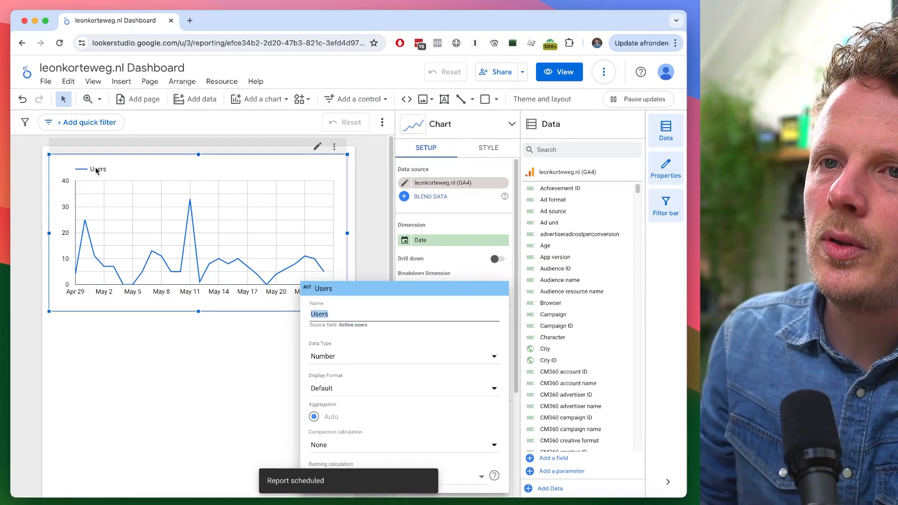
{"action": "left_click", "coordinate": [156, 356]}
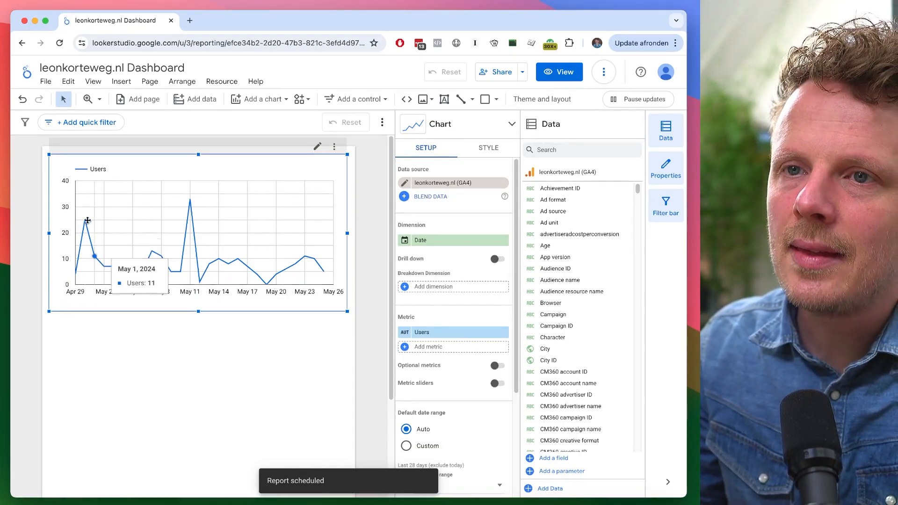
- Add Key events as a second metric to the time series chart
{"action": "mouse_move", "coordinate": [85, 210]}
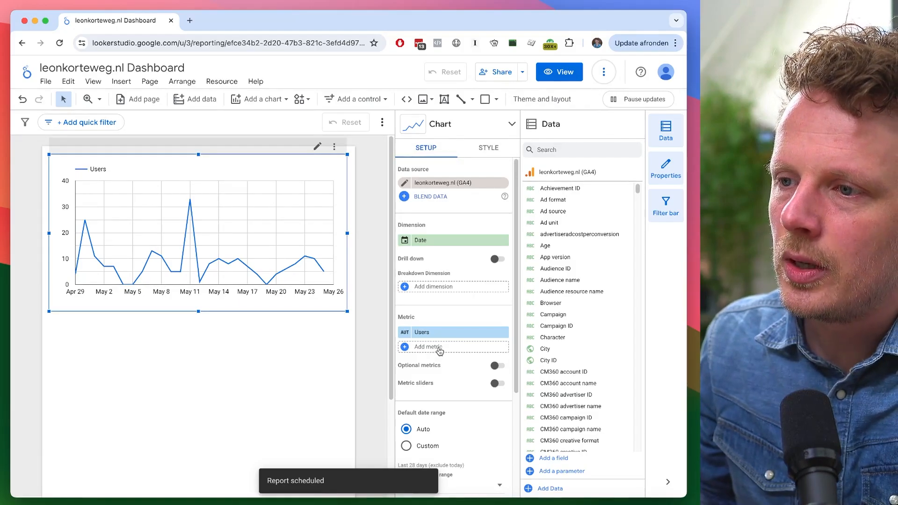
{"action": "left_click", "coordinate": [440, 352]}
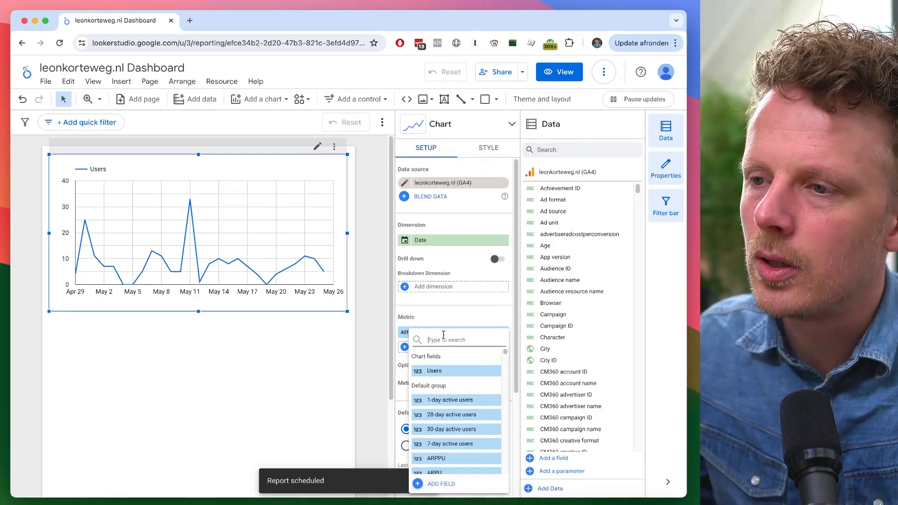
{"action": "type", "text": "key events"}
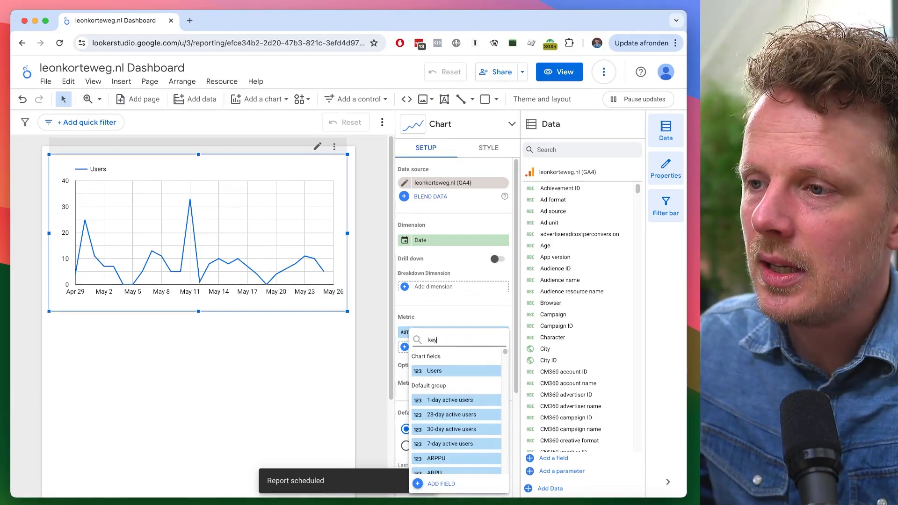
{"action": "left_click", "coordinate": [475, 375]}
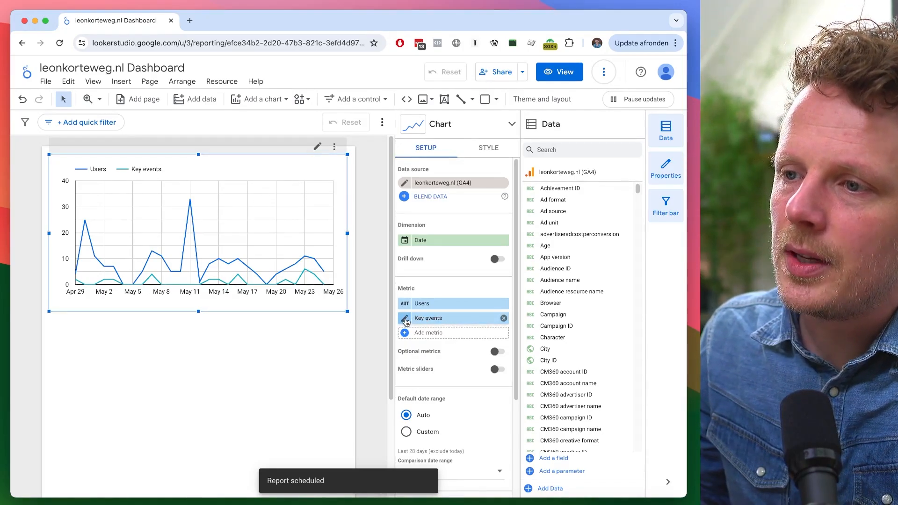
- Rename the chart's Key events metric to Conversions
{"action": "left_click", "coordinate": [405, 319]}
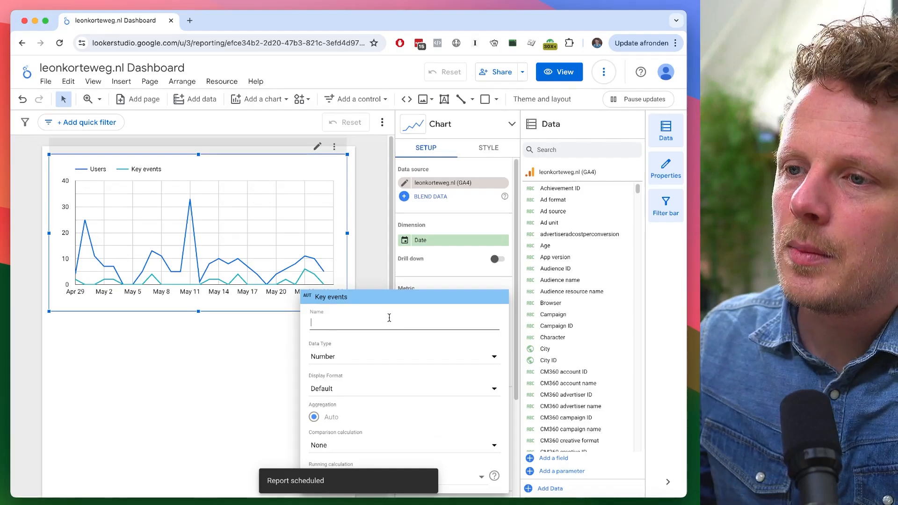
{"action": "type", "text": "Conversions"}
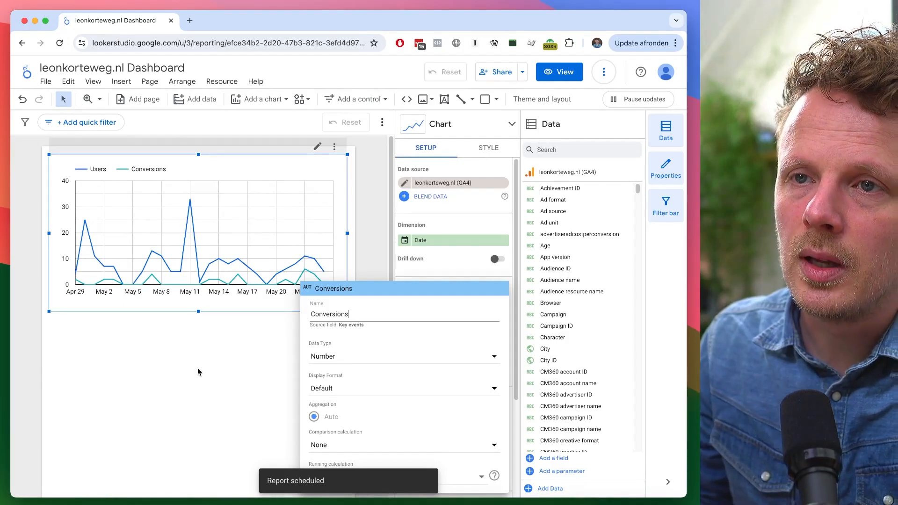
{"action": "left_click", "coordinate": [201, 377]}
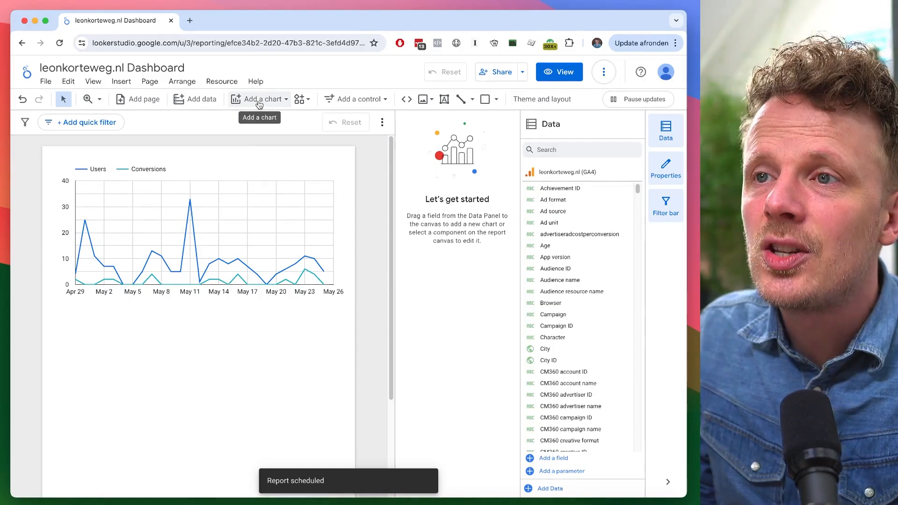
- Insert a scorecard below the time series chart and rename its metric to Users
{"action": "left_click", "coordinate": [260, 100]}
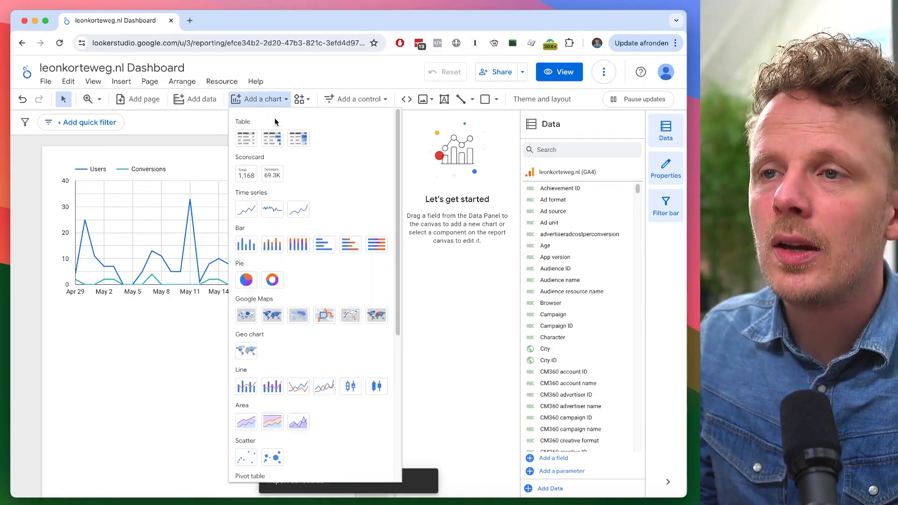
{"action": "left_click", "coordinate": [252, 177]}
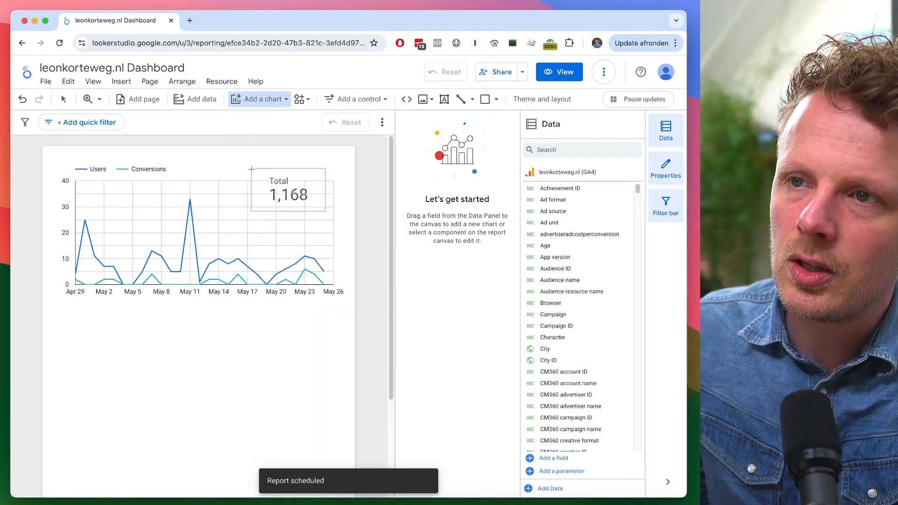
{"action": "left_click", "coordinate": [50, 310]}
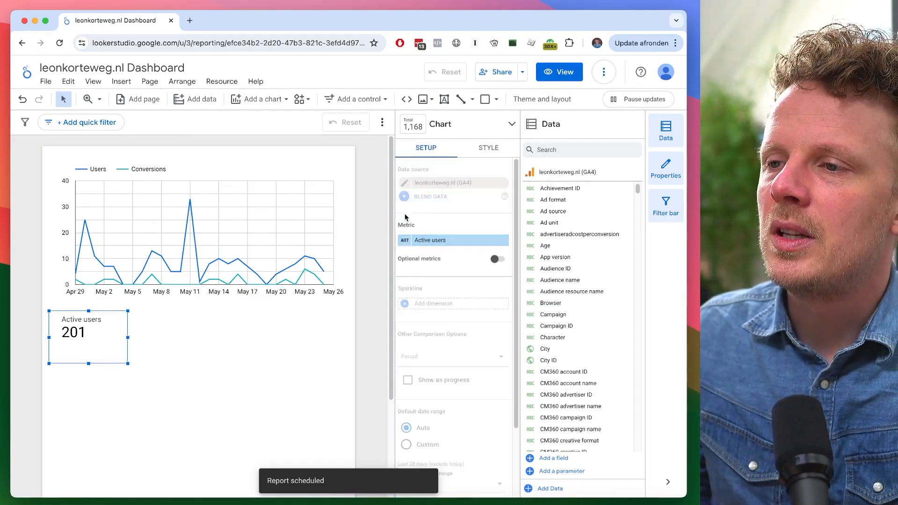
{"action": "left_click", "coordinate": [408, 245]}
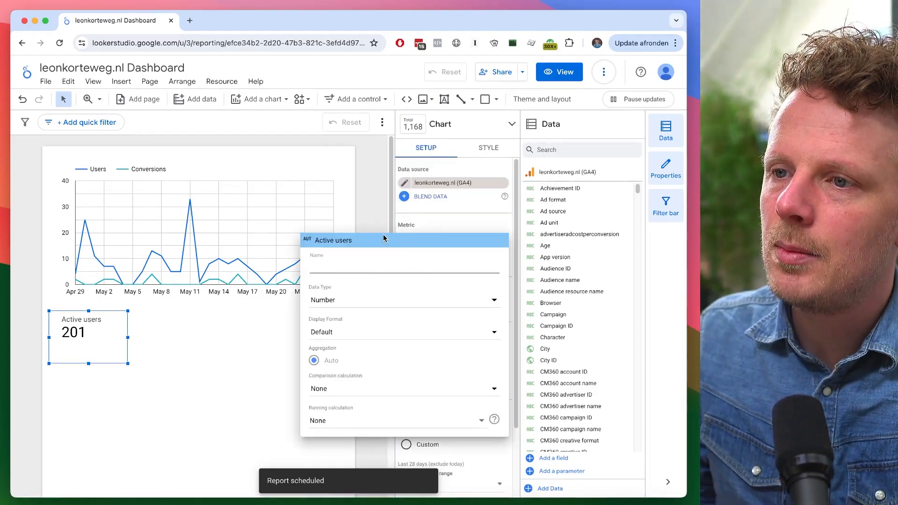
{"action": "type", "text": "Users"}
{"action": "left_click", "coordinate": [112, 332]}
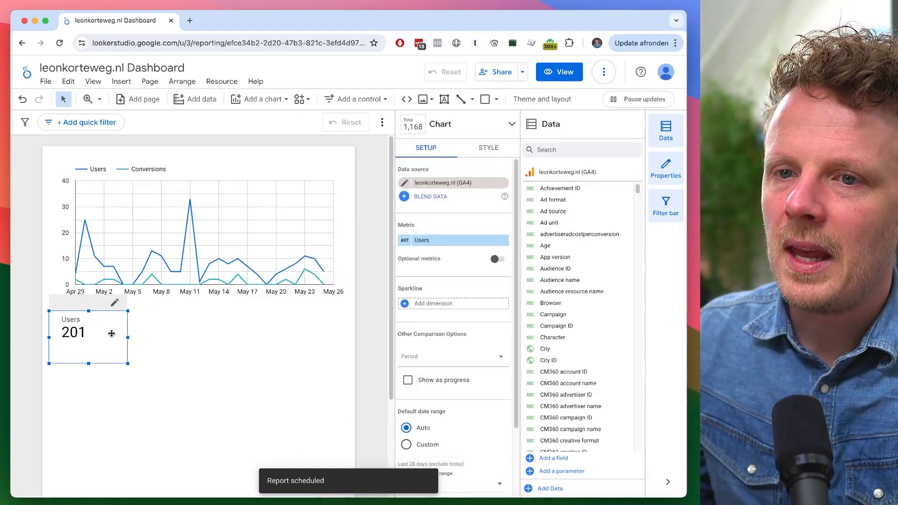
- Duplicate the Users scorecard beside it and switch the copy's metric to Key events
{"action": "left_click_drag", "start_coordinate": [96, 333], "coordinate": [154, 339]}
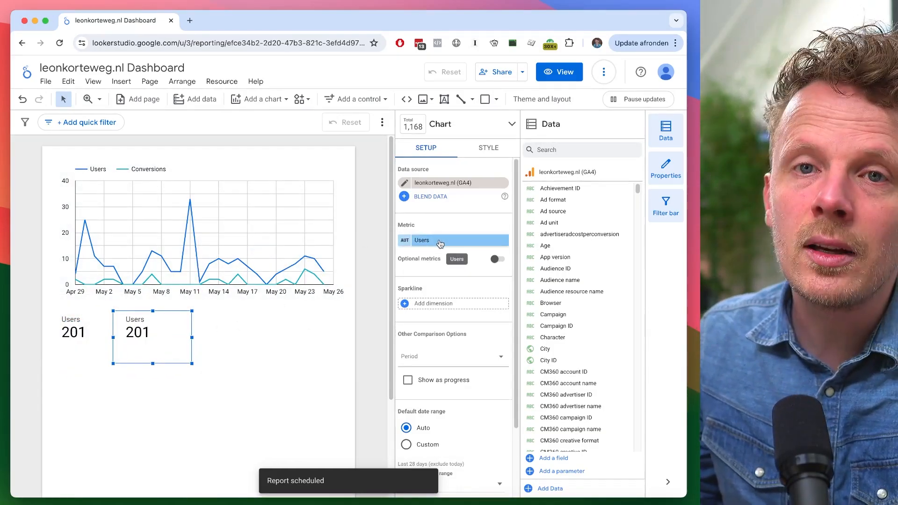
{"action": "left_click", "coordinate": [437, 242]}
{"action": "type", "text": "key events"}
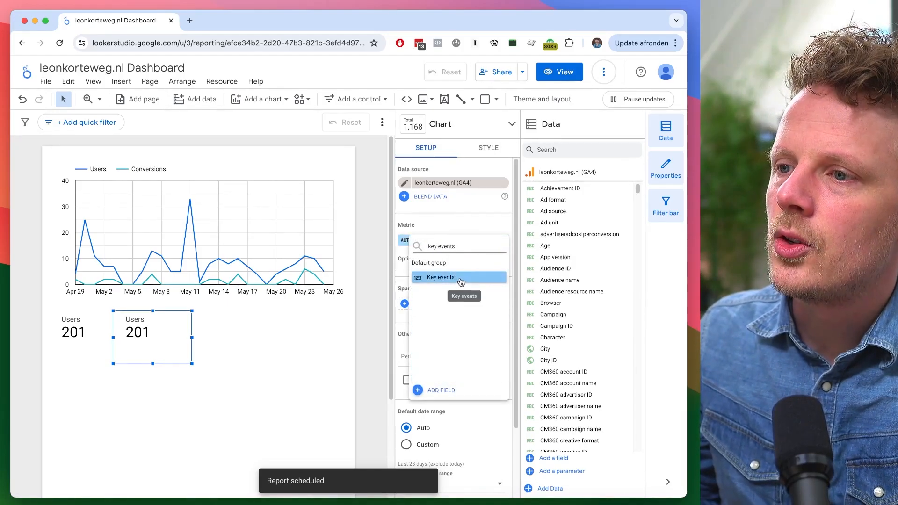
{"action": "left_click", "coordinate": [461, 279]}
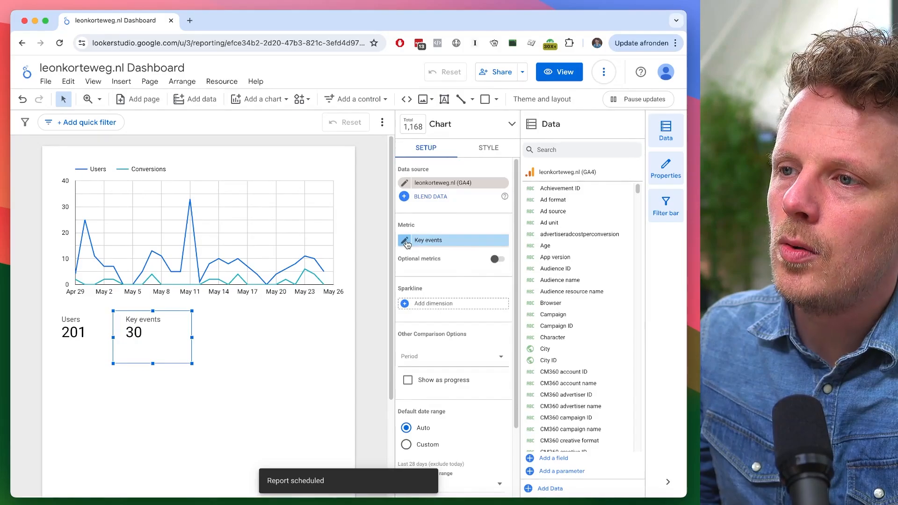
- Rename the copied scorecard's Key events metric to Conversions
{"action": "left_click", "coordinate": [405, 243]}
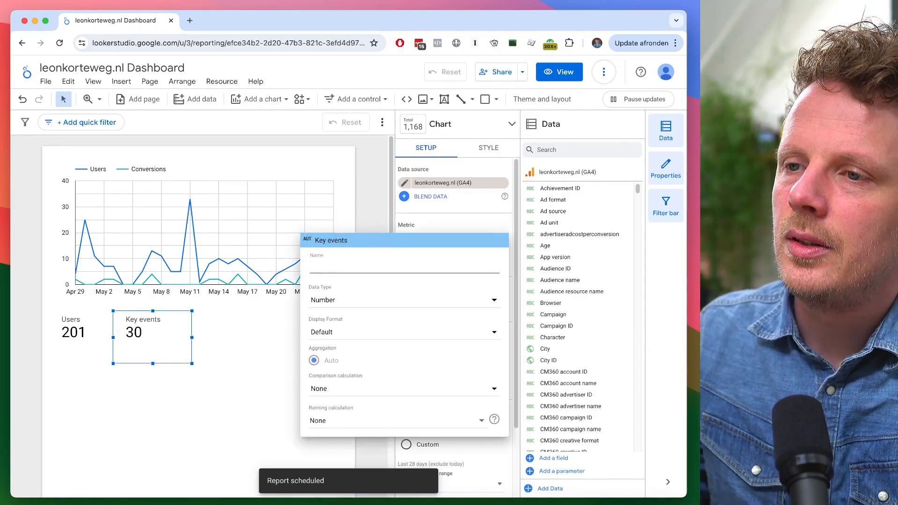
{"action": "type", "text": "Conve"}
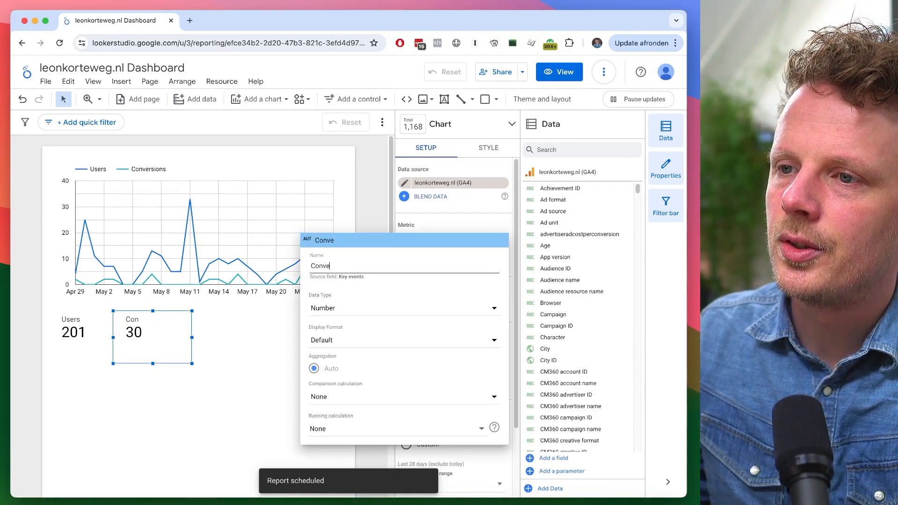
{"action": "type", "text": "sions"}
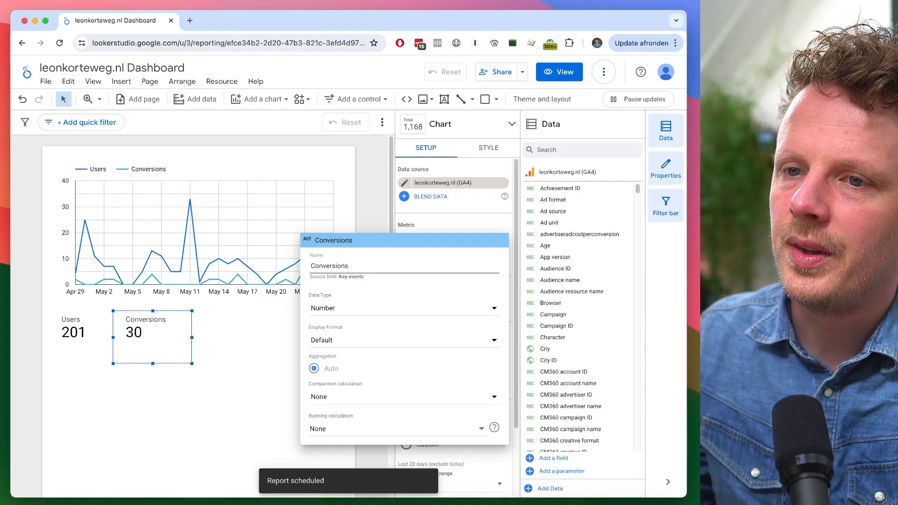
{"action": "left_click", "coordinate": [233, 337]}
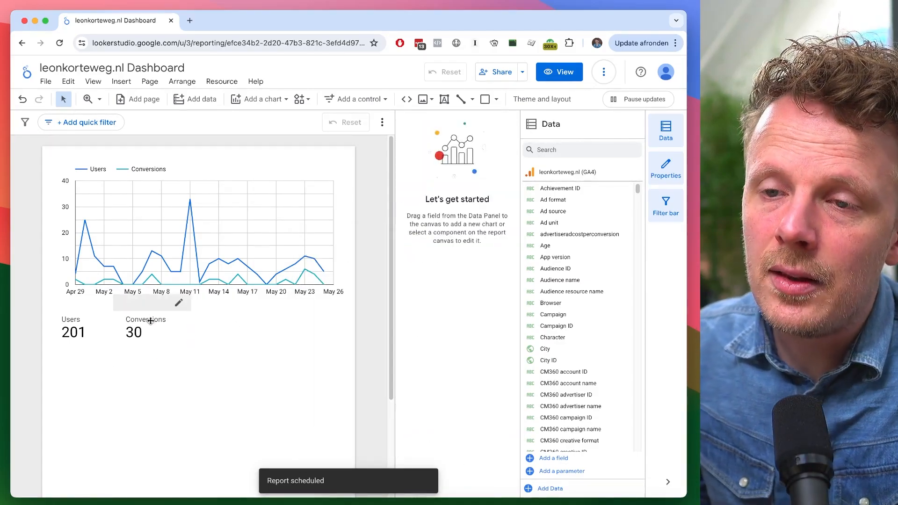
- Duplicate the Conversions scorecard beside it and switch the copy's metric to Bounce rate
{"action": "left_click", "coordinate": [162, 337]}
{"action": "left_click_drag", "start_coordinate": [166, 351], "coordinate": [233, 343]}
{"action": "left_click", "coordinate": [459, 241]}
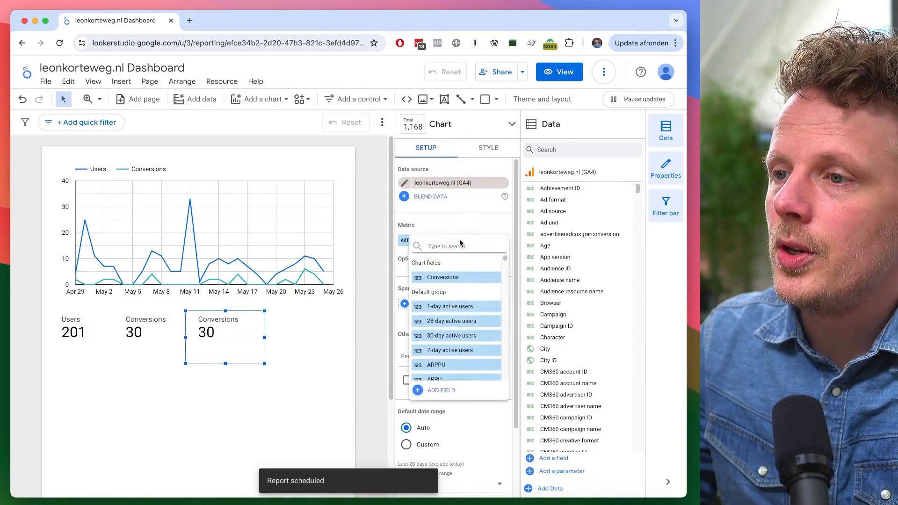
{"action": "type", "text": "boun"}
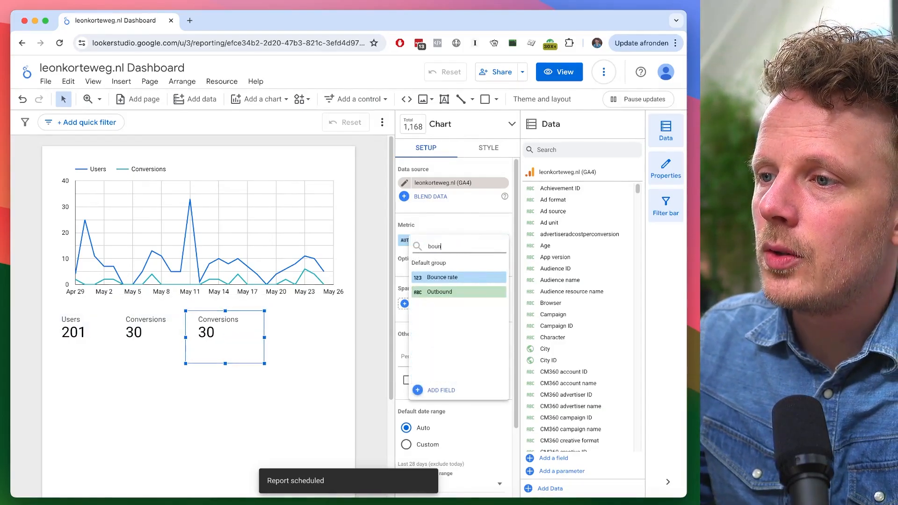
{"action": "left_click", "coordinate": [443, 277]}
{"action": "left_click", "coordinate": [294, 338]}
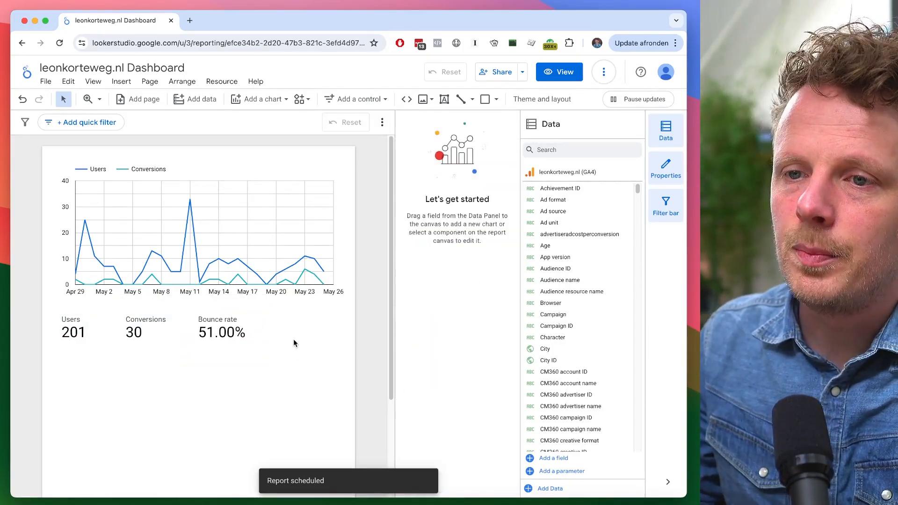
- Insert a table below the scorecards and widen it to the canvas's right edge
{"action": "left_click_drag", "start_coordinate": [229, 329], "coordinate": [229, 328]}
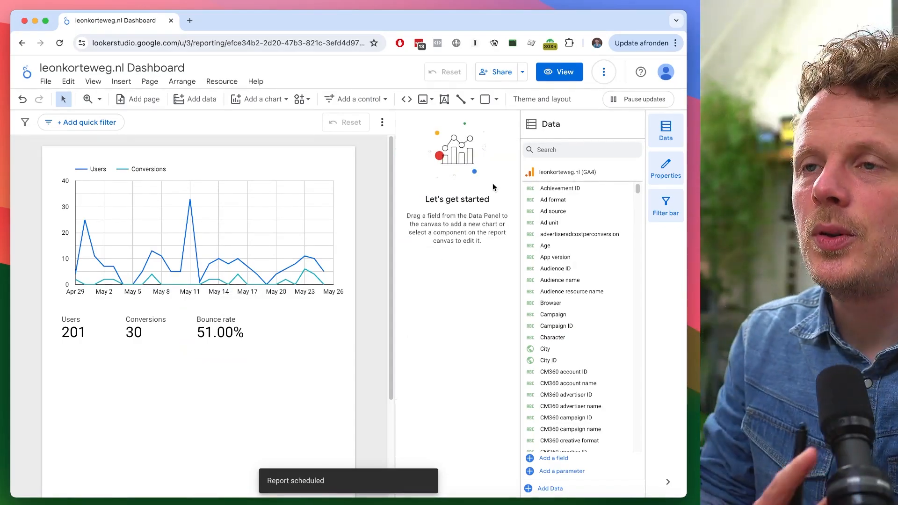
{"action": "left_click", "coordinate": [236, 97]}
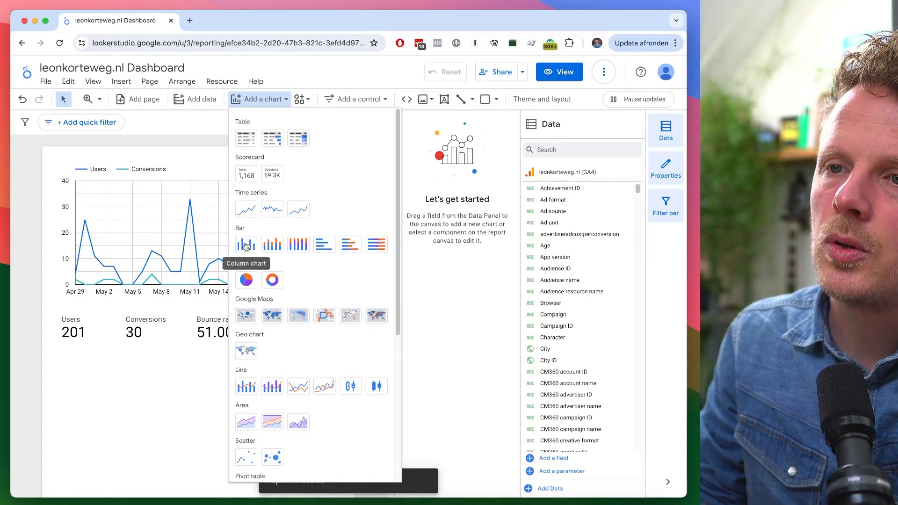
{"action": "left_click", "coordinate": [246, 140]}
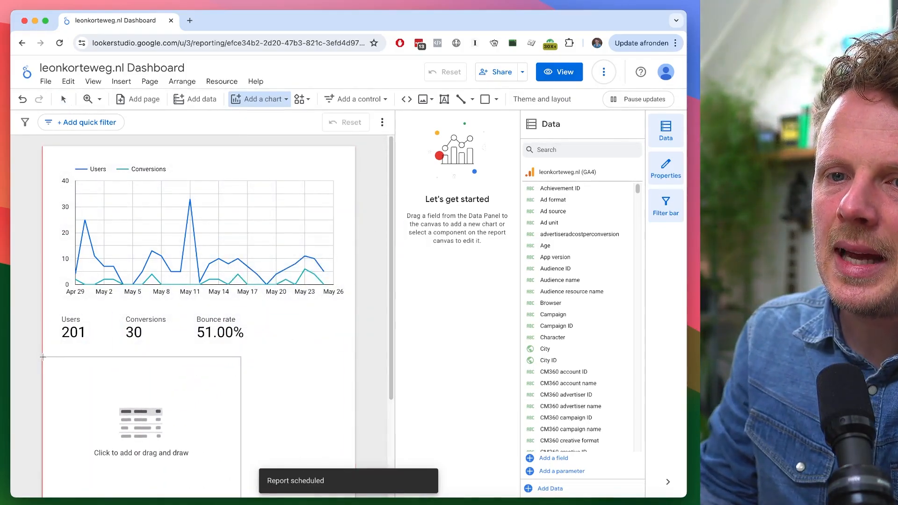
{"action": "left_click", "coordinate": [44, 355]}
{"action": "scroll", "coordinate": [347, 334], "scroll_direction": "down", "scroll_amount": 2}
{"action": "scroll", "coordinate": [347, 335], "scroll_direction": "down", "scroll_amount": 2}
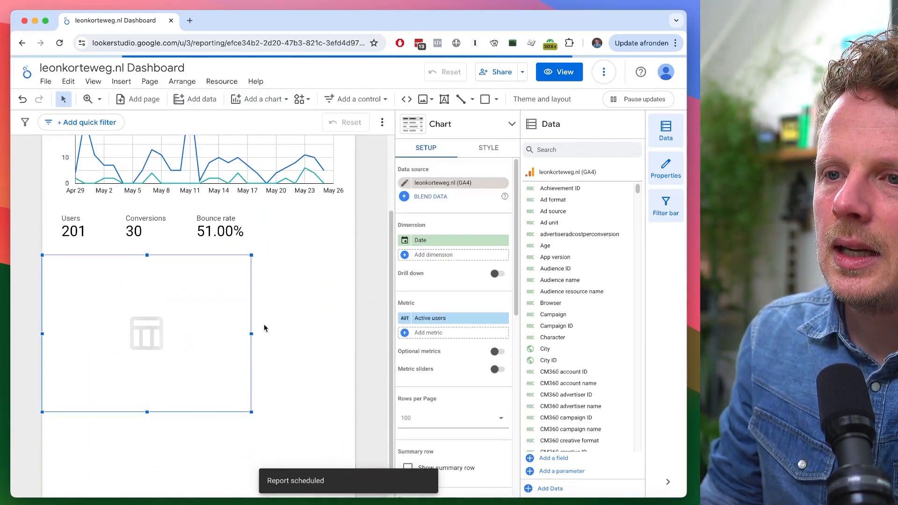
{"action": "left_click_drag", "start_coordinate": [251, 333], "coordinate": [354, 332]}
{"action": "scroll", "coordinate": [363, 241], "scroll_direction": "up", "scroll_amount": 3}
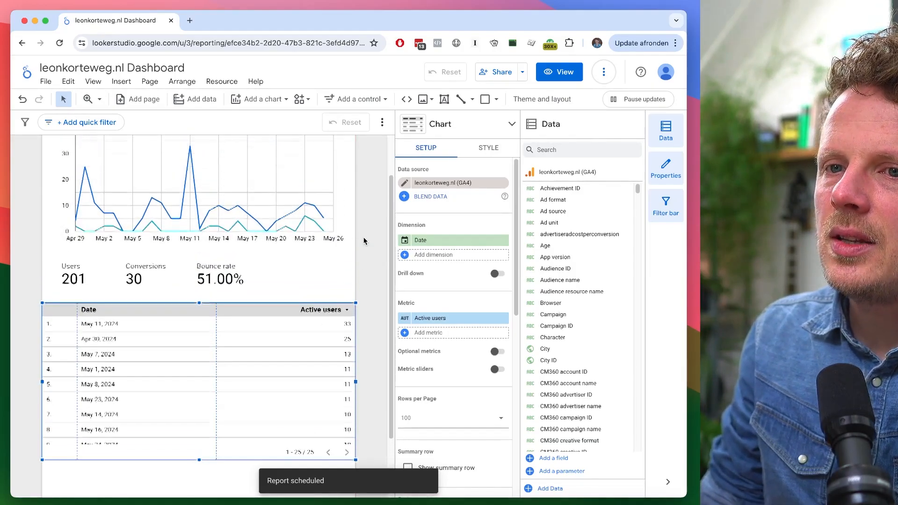
{"action": "scroll", "coordinate": [364, 241], "scroll_direction": "down", "scroll_amount": 3}
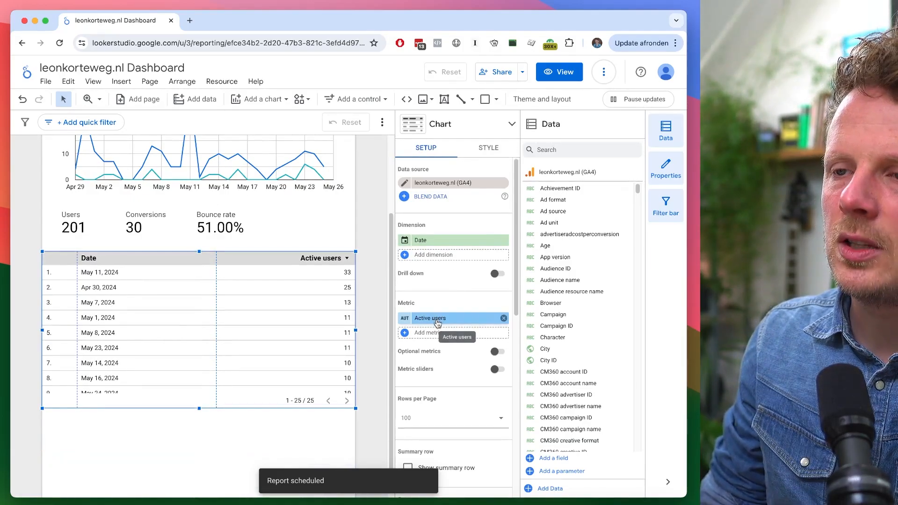
{"action": "scroll", "coordinate": [372, 218], "scroll_direction": "up", "scroll_amount": 2}
{"action": "scroll", "coordinate": [373, 219], "scroll_direction": "down", "scroll_amount": 2}
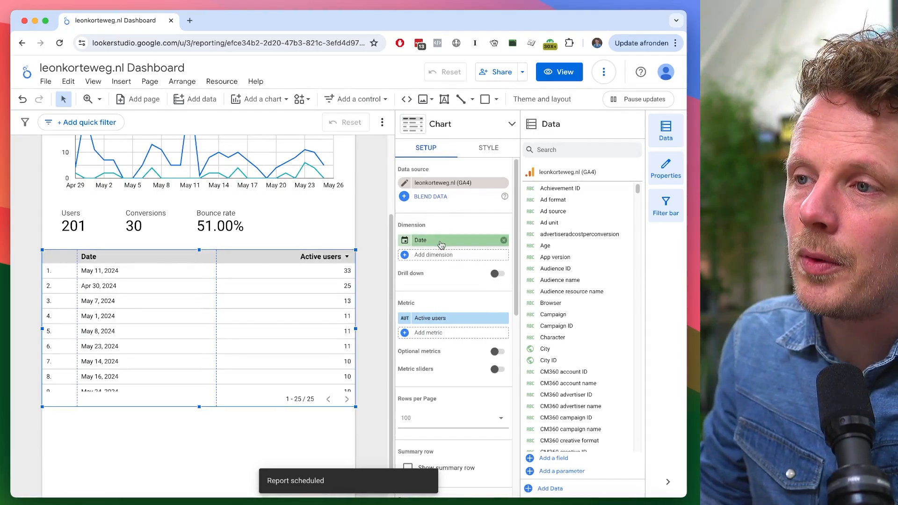
- Set the table's dimension to Default channel group
{"action": "left_click", "coordinate": [443, 240]}
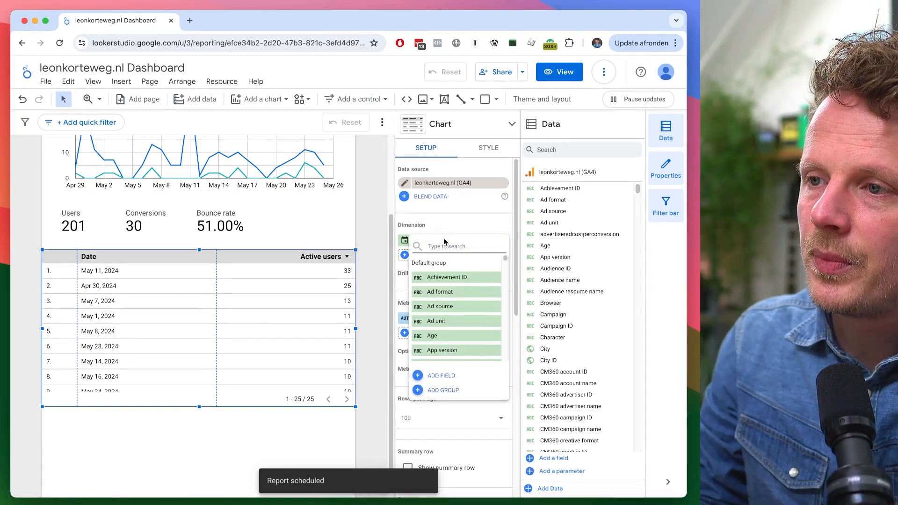
{"action": "type", "text": "channel"}
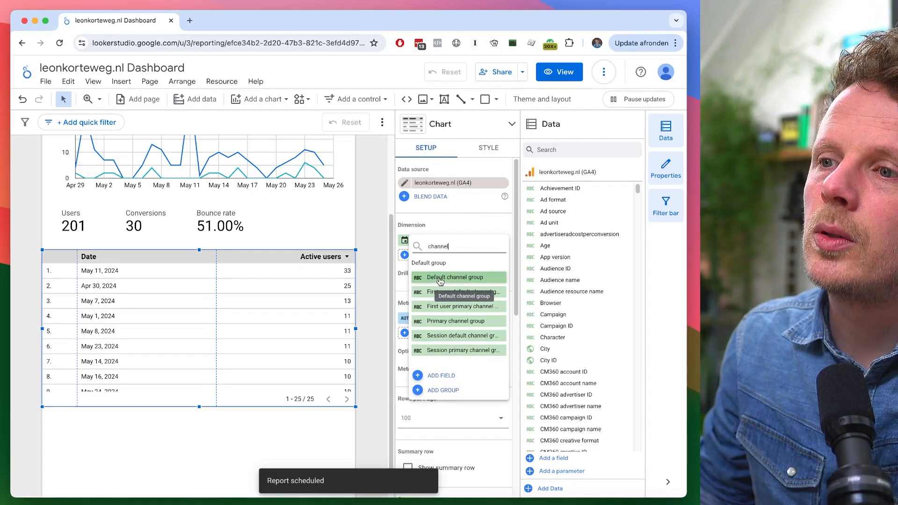
{"action": "left_click", "coordinate": [442, 278]}
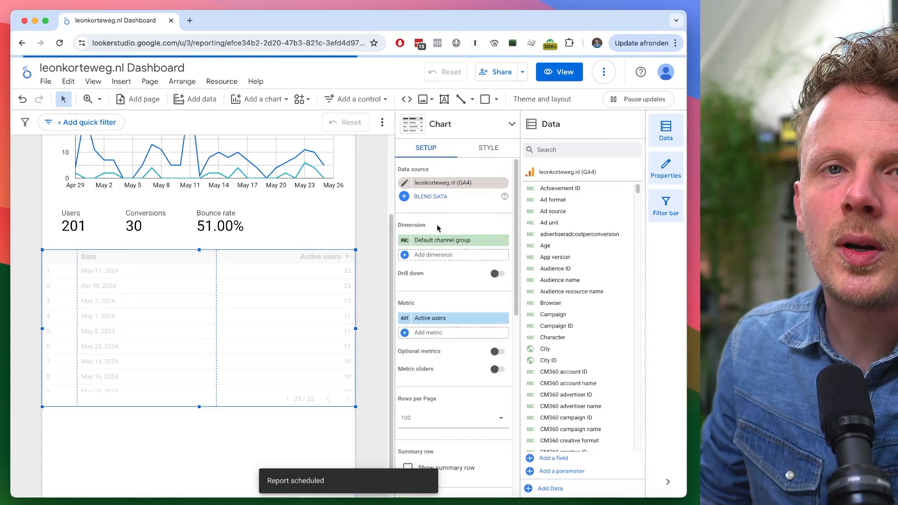
- Replace the table's dimension with Session source / medium
{"action": "left_click", "coordinate": [443, 241]}
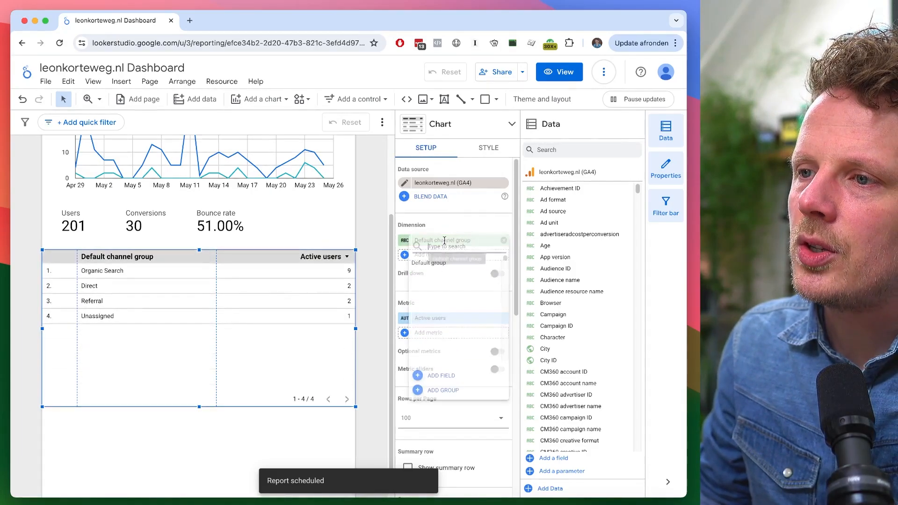
{"action": "type", "text": "session source"}
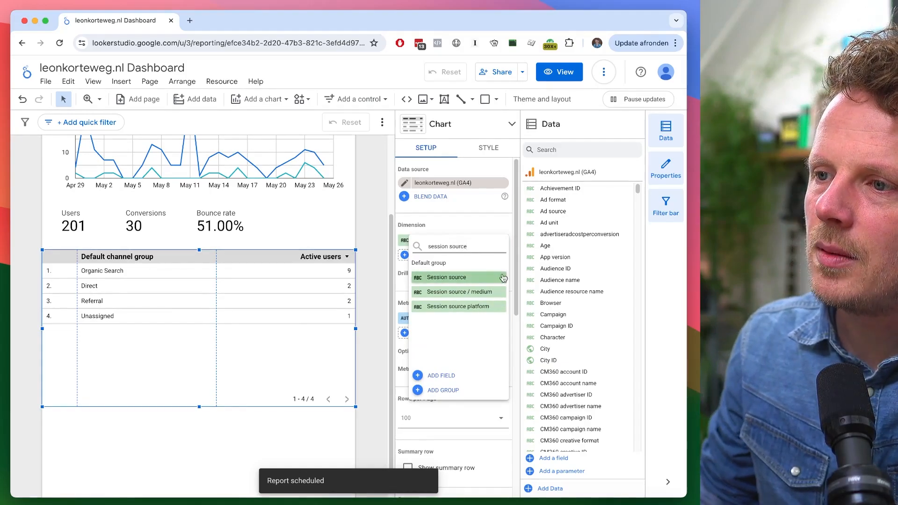
{"action": "left_click", "coordinate": [461, 292]}
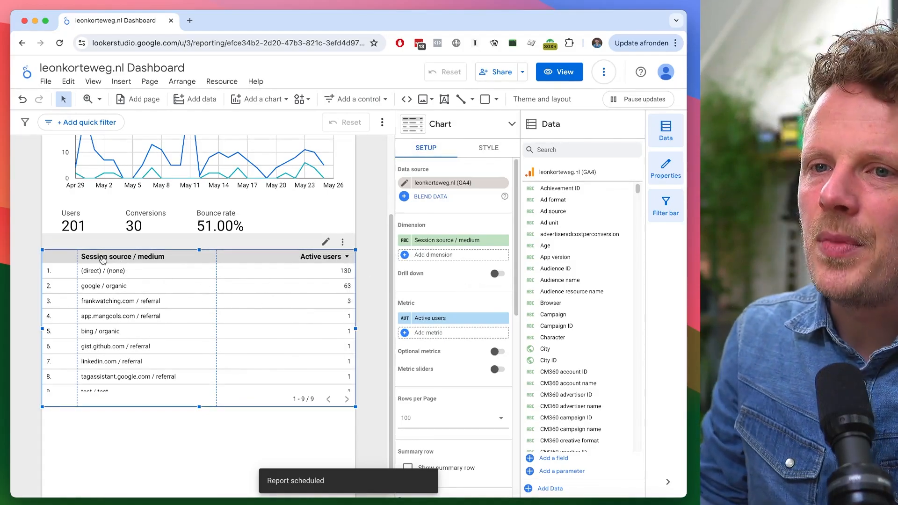
- Rename the table's dimension to Traffic sources and its Active users metric to Users
{"action": "left_click", "coordinate": [405, 240]}
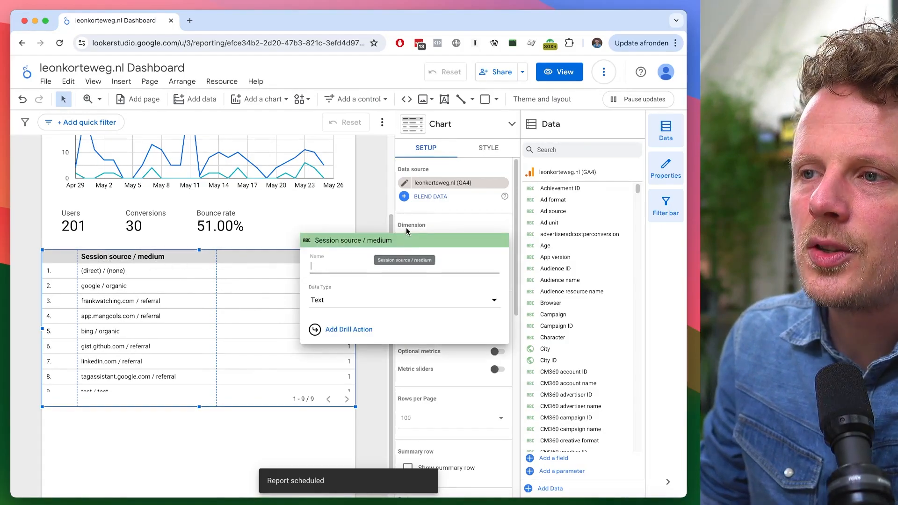
{"action": "type", "text": "Traffic sources"}
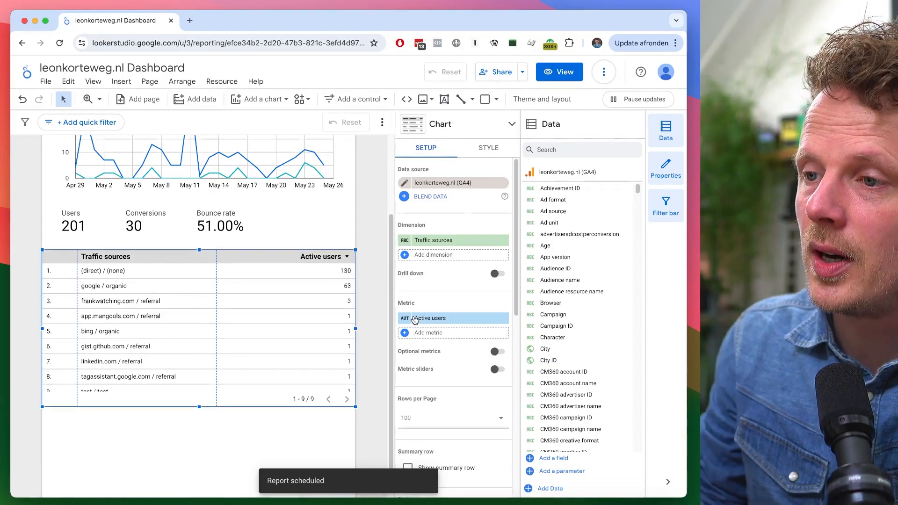
{"action": "left_click", "coordinate": [405, 318]}
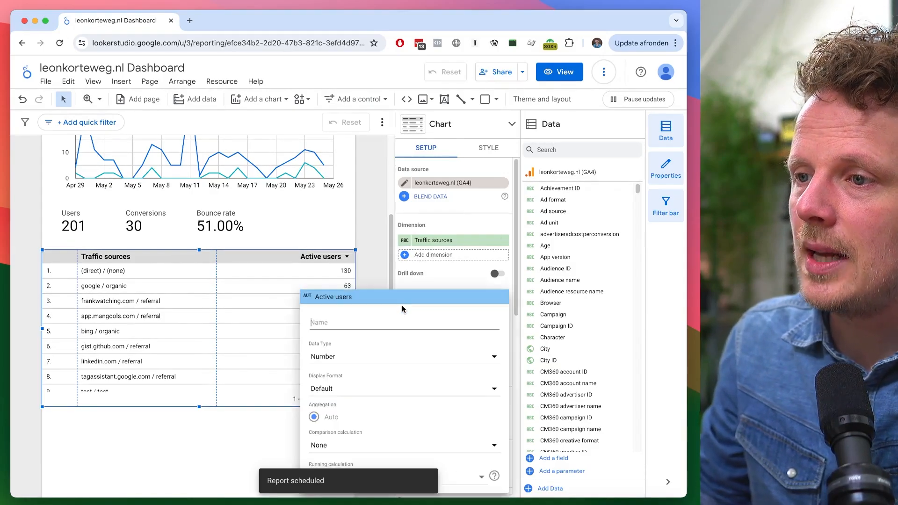
{"action": "type", "text": "Use"}
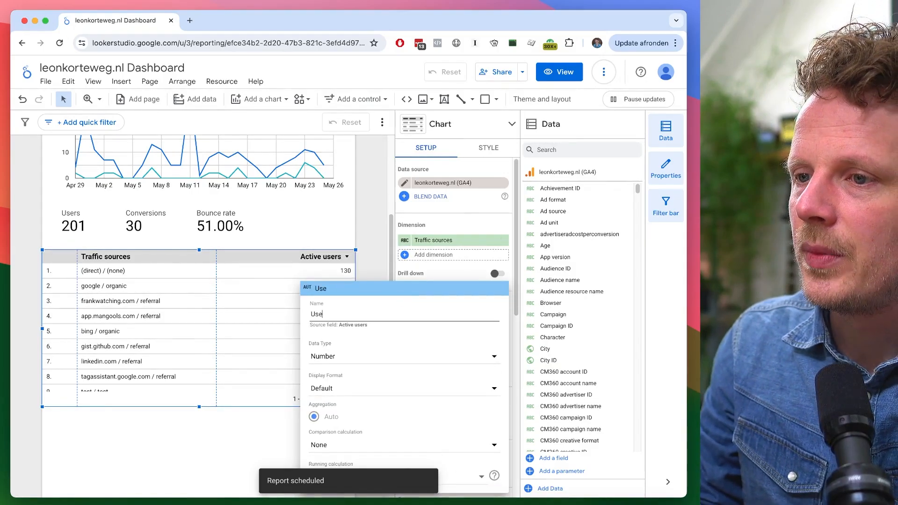
{"action": "type", "text": "rs"}
{"action": "key", "text": "Return"}
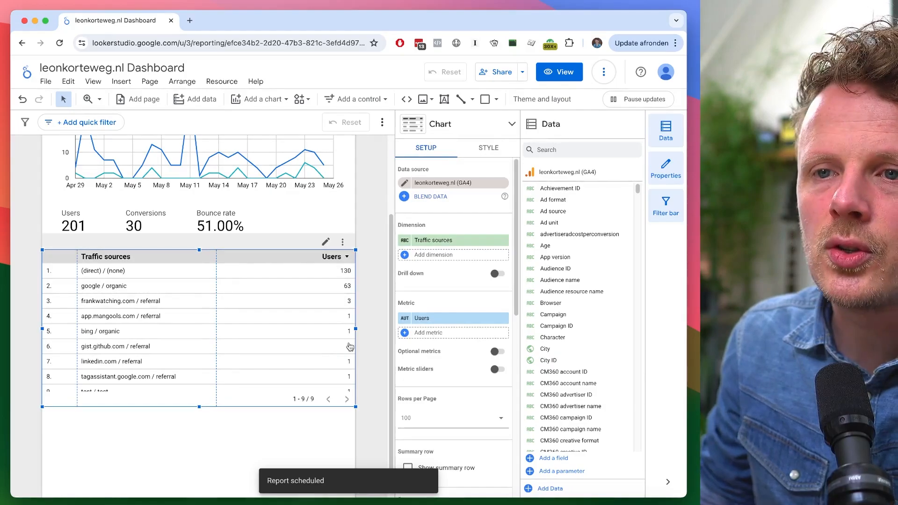
- Add a Key events metric to the table, rename it Conversions, and widen the Traffic sources column
{"action": "left_click", "coordinate": [475, 330]}
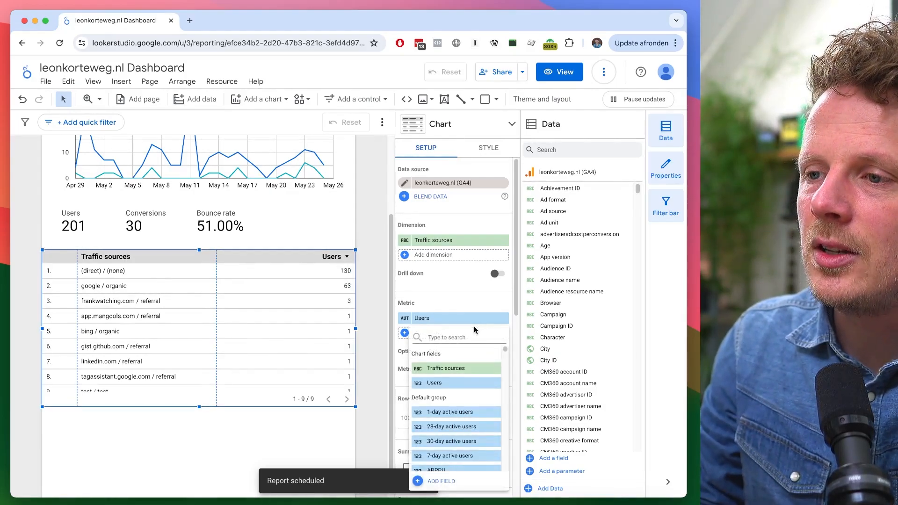
{"action": "type", "text": "key"}
{"action": "left_click", "coordinate": [464, 367]}
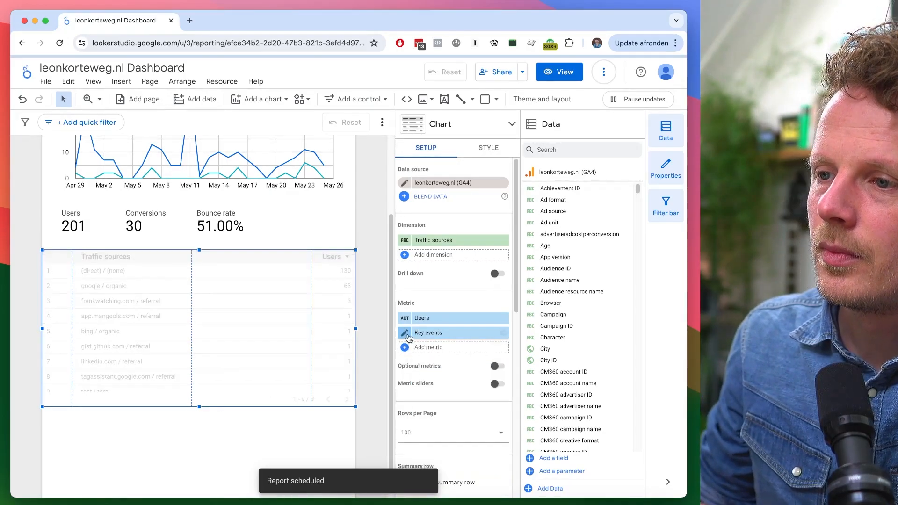
{"action": "left_click", "coordinate": [408, 337]}
{"action": "type", "text": "Couversions"}
{"action": "left_click", "coordinate": [269, 286]}
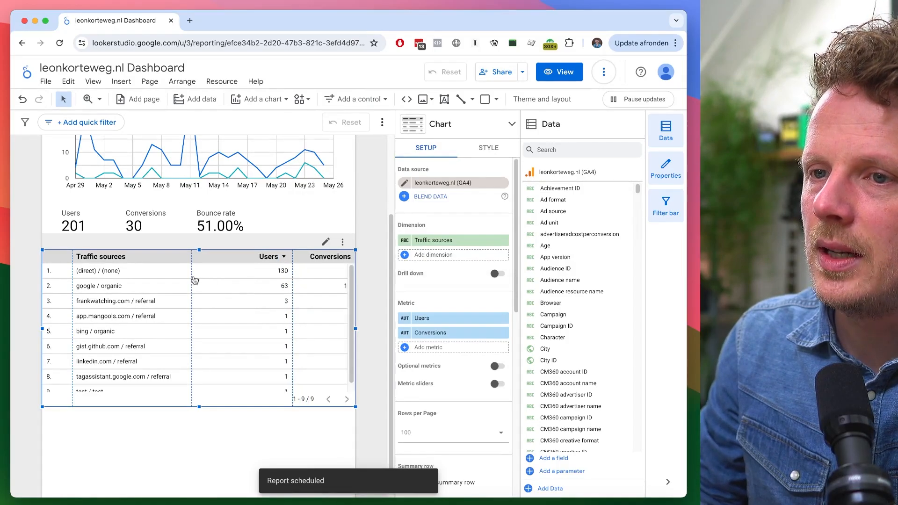
{"action": "left_click_drag", "start_coordinate": [192, 277], "coordinate": [209, 277]}
- Add a Bounce rate metric to the table, placed between Users and Conversions, and adjust the column widths
{"action": "left_click", "coordinate": [455, 347]}
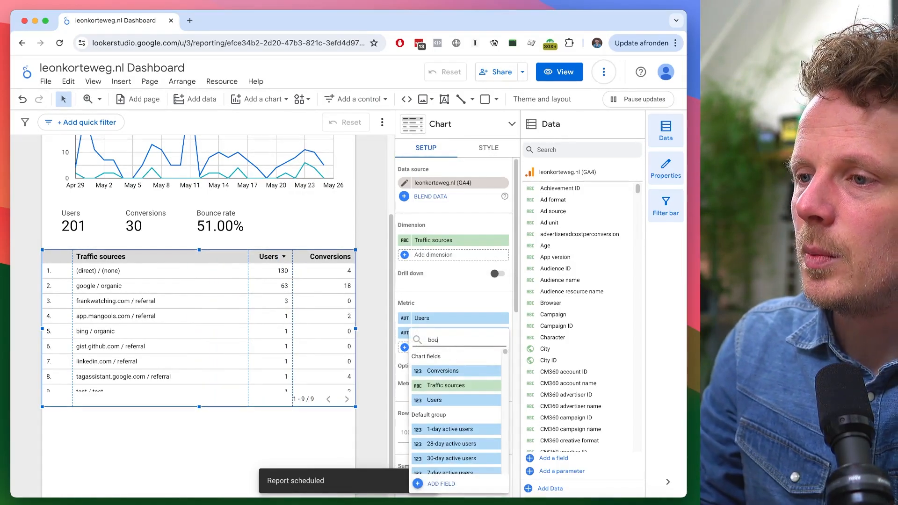
{"action": "type", "text": "bounce"}
{"action": "left_click", "coordinate": [489, 370]}
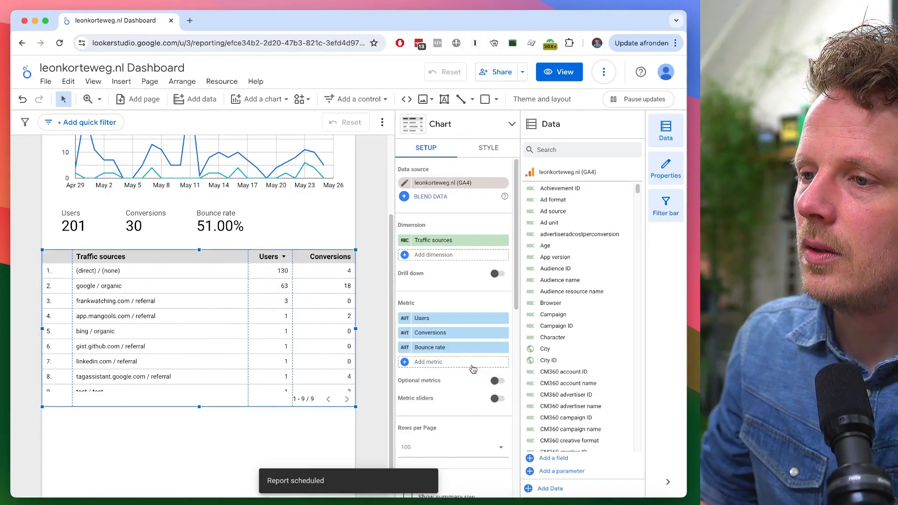
{"action": "left_click_drag", "start_coordinate": [456, 347], "coordinate": [439, 333]}
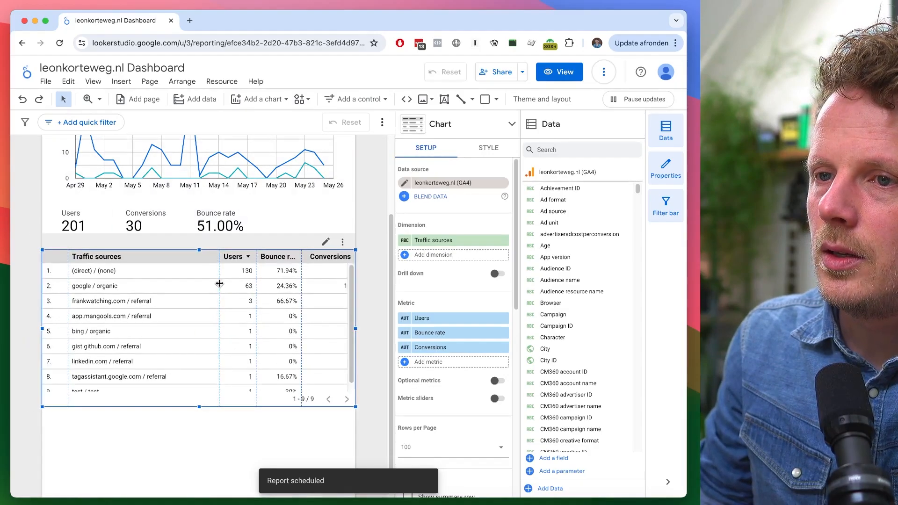
{"action": "left_click_drag", "start_coordinate": [218, 283], "coordinate": [206, 283]}
{"action": "left_click", "coordinate": [220, 440]}
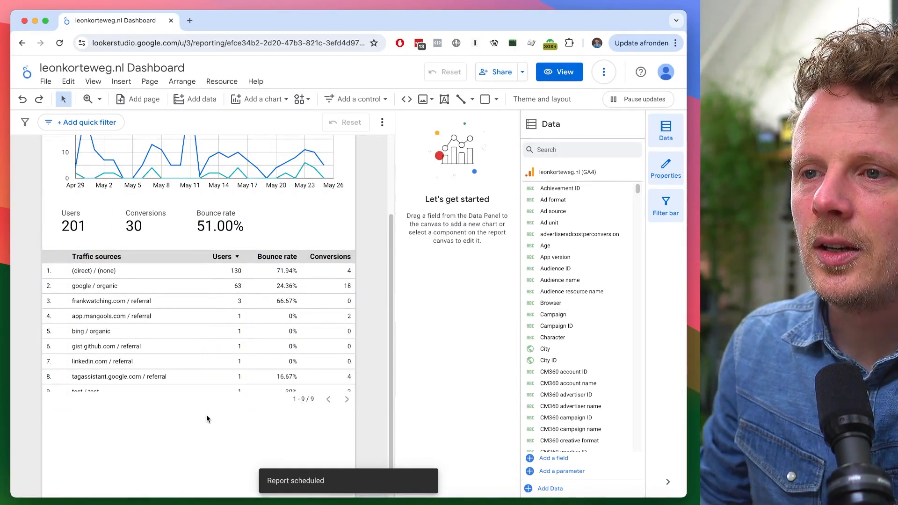
- Insert a pie chart below the traffic sources table
{"action": "scroll", "coordinate": [206, 415], "scroll_direction": "down", "scroll_amount": 1}
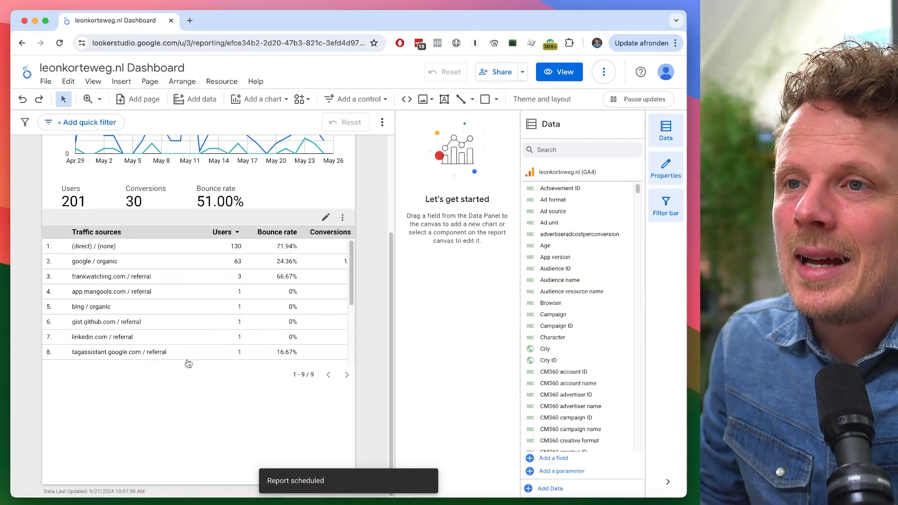
{"action": "left_click", "coordinate": [246, 99]}
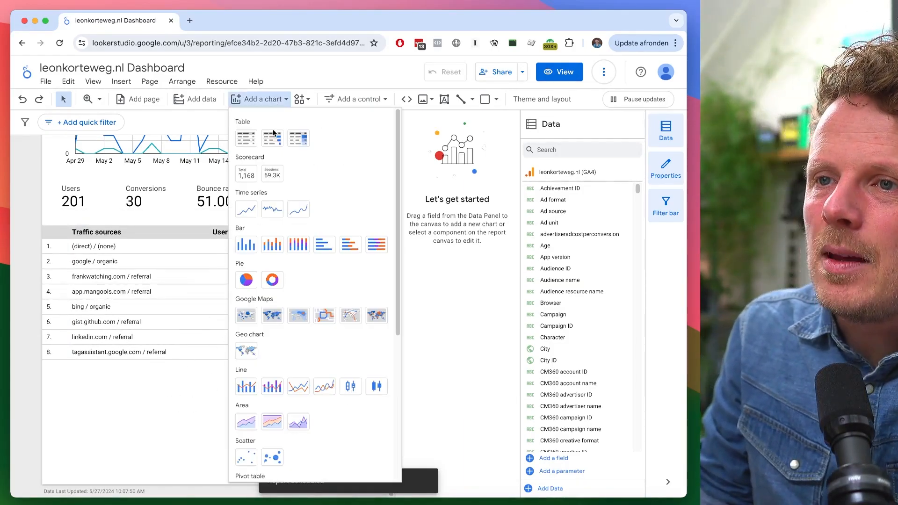
{"action": "left_click", "coordinate": [255, 281]}
{"action": "left_click", "coordinate": [50, 376]}
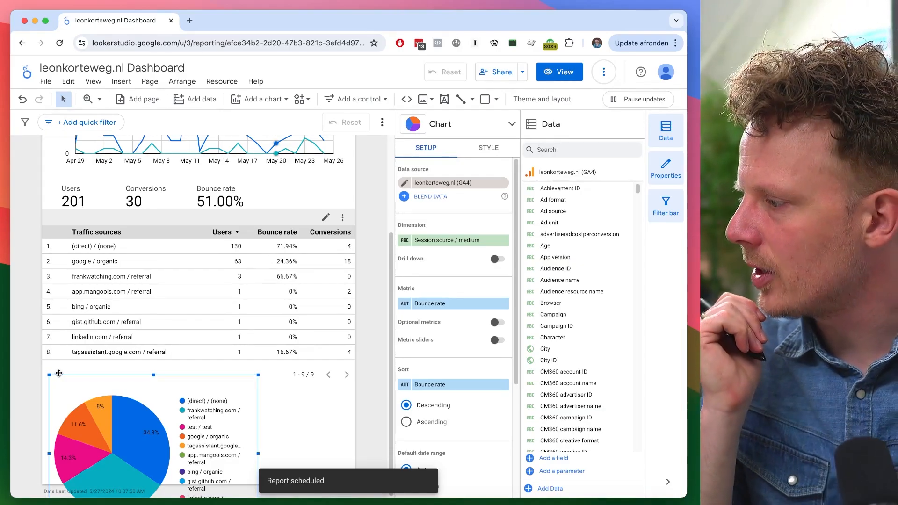
- Move the pie chart up directly beneath the table and make it narrower
{"action": "left_click", "coordinate": [259, 98]}
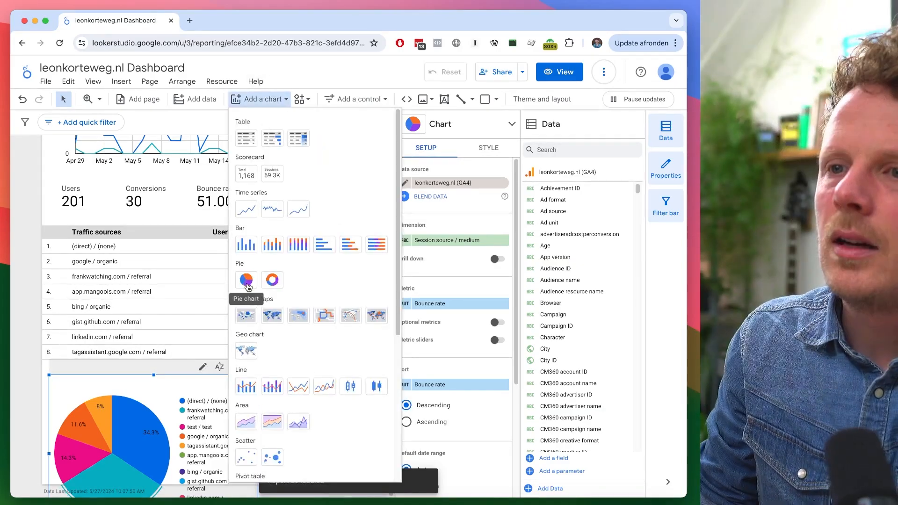
{"action": "left_click", "coordinate": [30, 314]}
{"action": "left_click", "coordinate": [206, 350]}
{"action": "left_click_drag", "start_coordinate": [199, 378], "coordinate": [199, 337]}
{"action": "left_click_drag", "start_coordinate": [247, 410], "coordinate": [246, 377]}
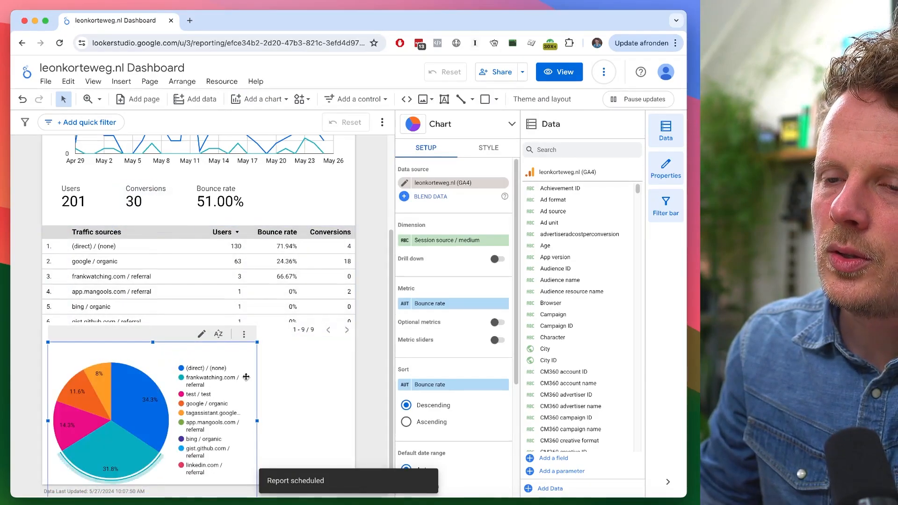
{"action": "left_click_drag", "start_coordinate": [258, 342], "coordinate": [204, 355]}
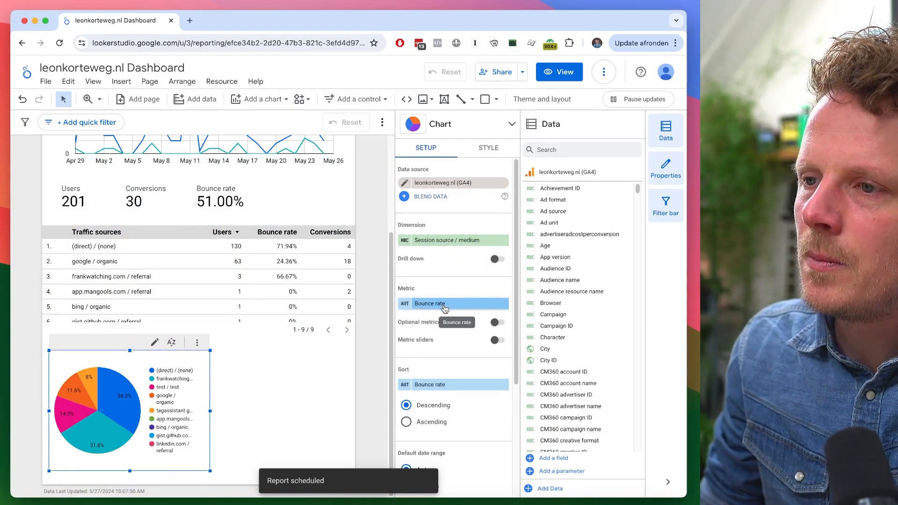
- Set the pie chart's dimension to Device category and its metric to Active users
{"action": "left_click", "coordinate": [431, 240]}
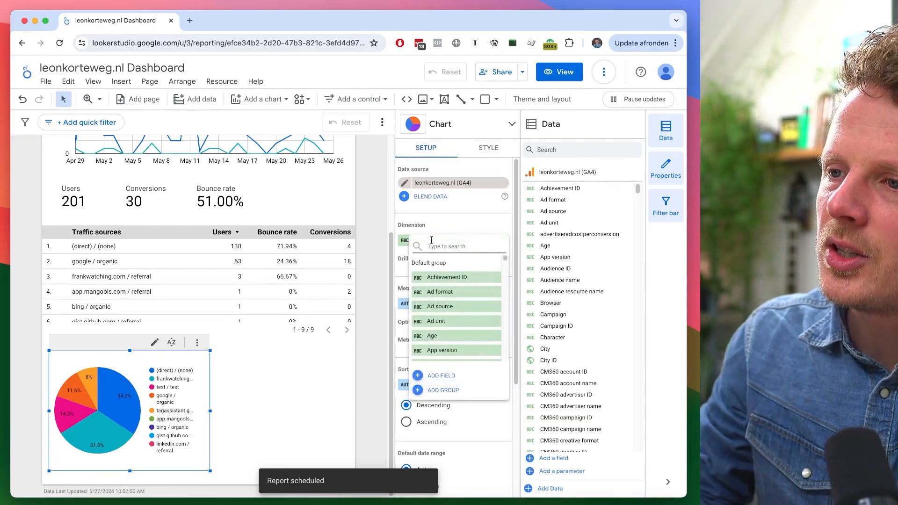
{"action": "type", "text": "d"}
{"action": "left_click", "coordinate": [481, 302]}
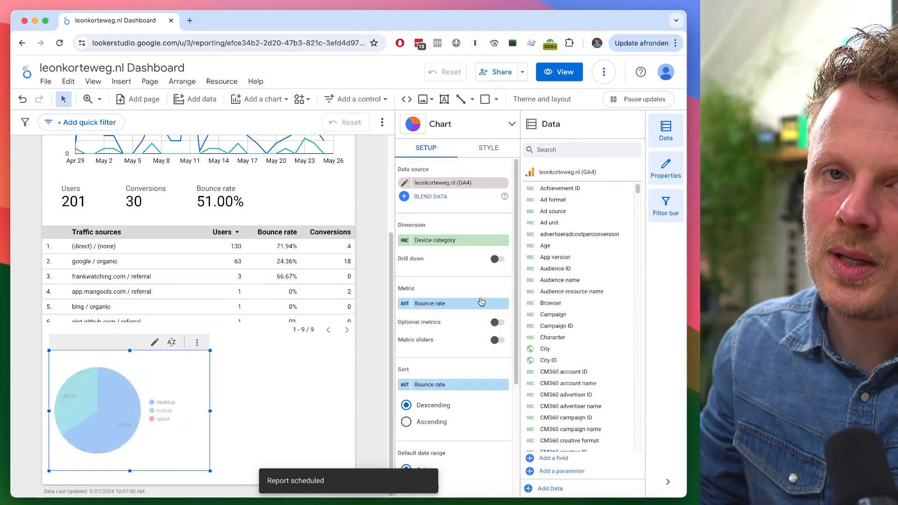
{"action": "left_click", "coordinate": [465, 304]}
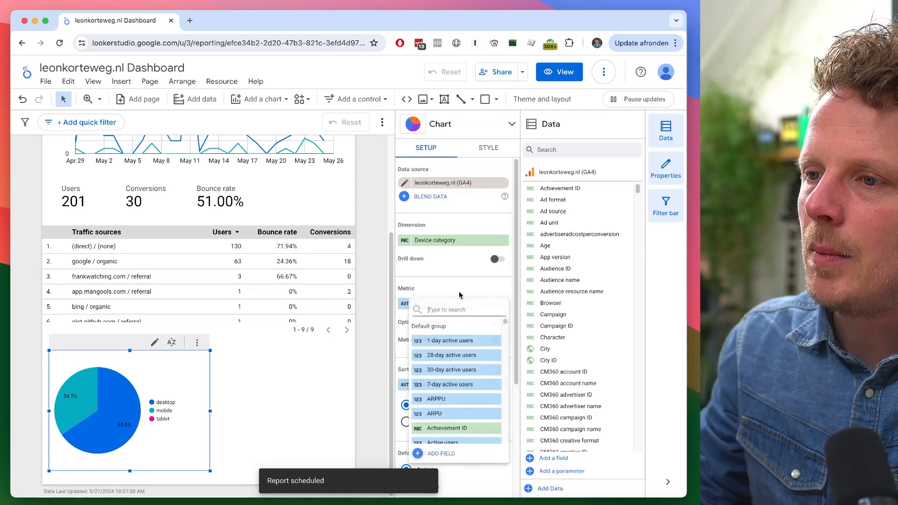
{"action": "type", "text": "users"}
{"action": "left_click", "coordinate": [459, 395]}
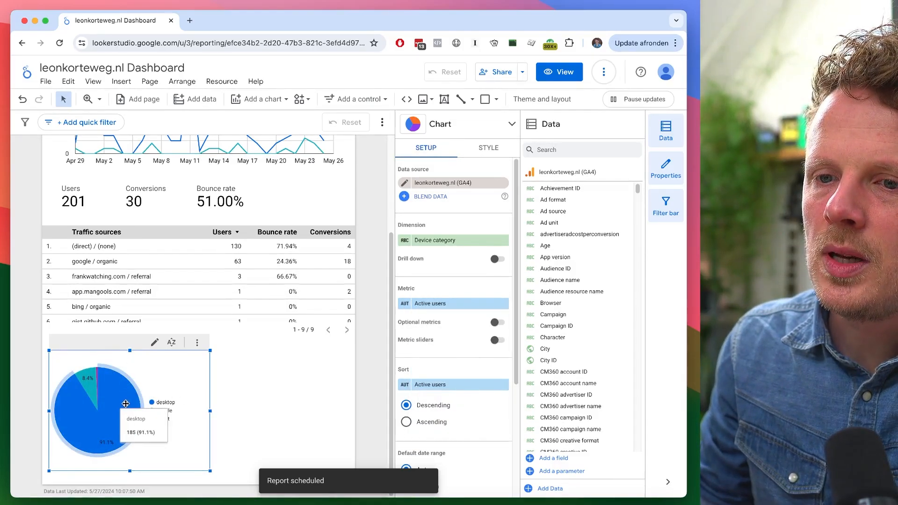
- Position the pie chart's legend at the bottom of the chart
{"action": "left_click", "coordinate": [234, 410]}
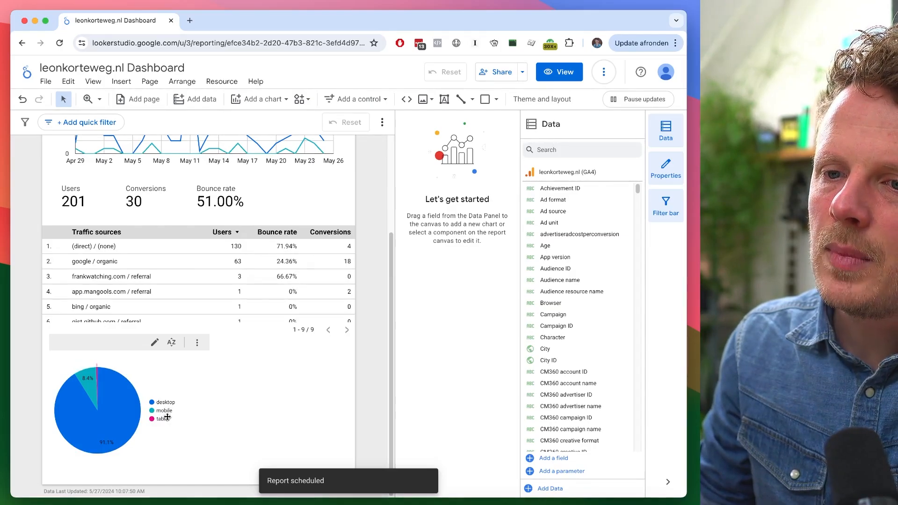
{"action": "left_click", "coordinate": [118, 463]}
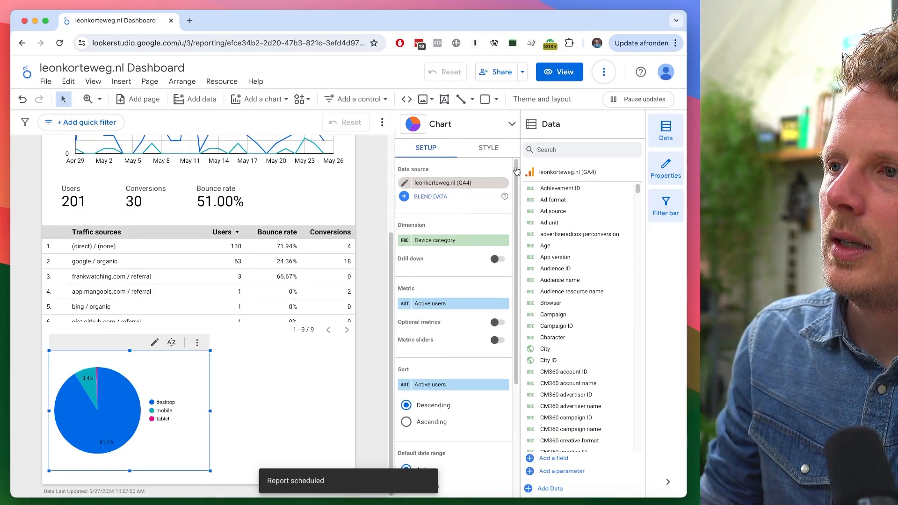
{"action": "left_click", "coordinate": [488, 147]}
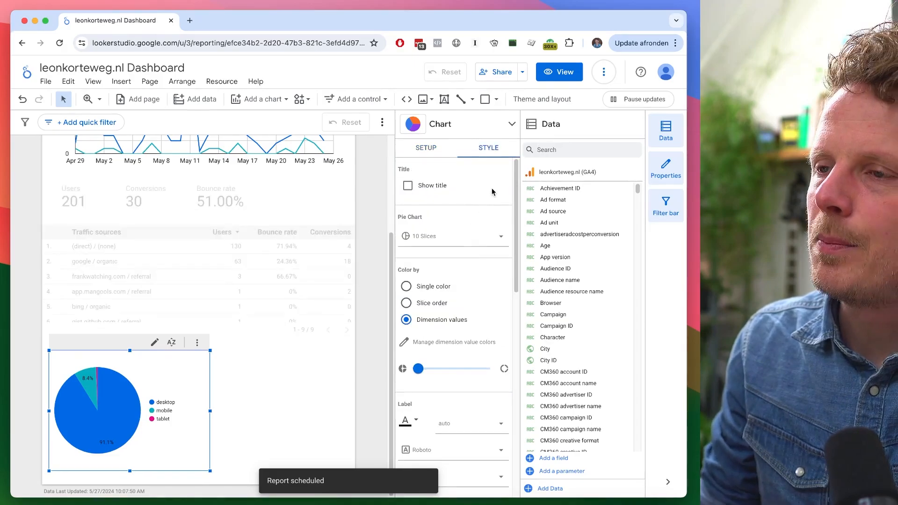
{"action": "scroll", "coordinate": [504, 291], "scroll_direction": "down", "scroll_amount": 5}
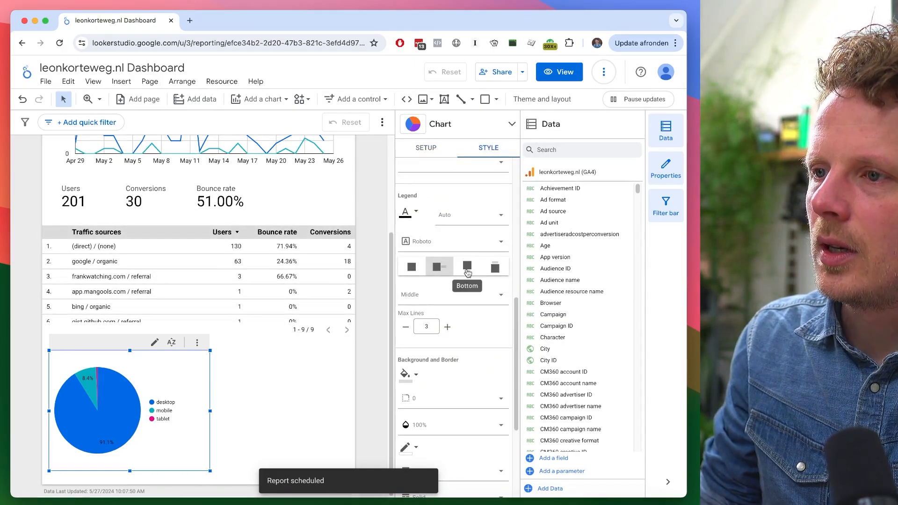
{"action": "left_click", "coordinate": [469, 271]}
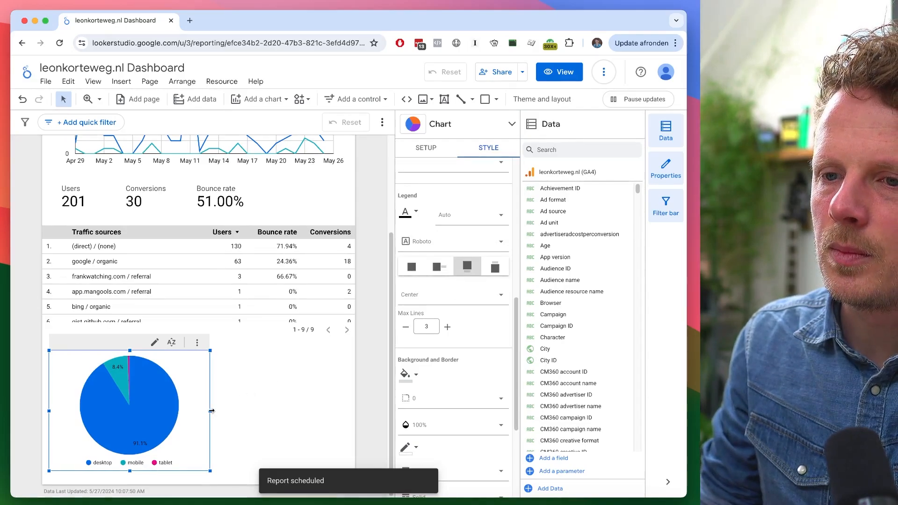
{"action": "left_click", "coordinate": [230, 396]}
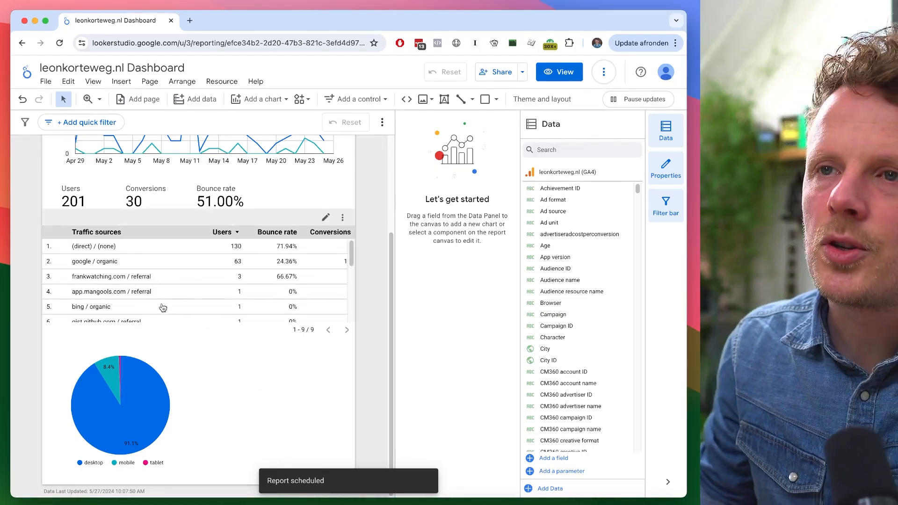
- Insert a geo chart beside the pie chart and set its metric to Active users
{"action": "left_click", "coordinate": [270, 101]}
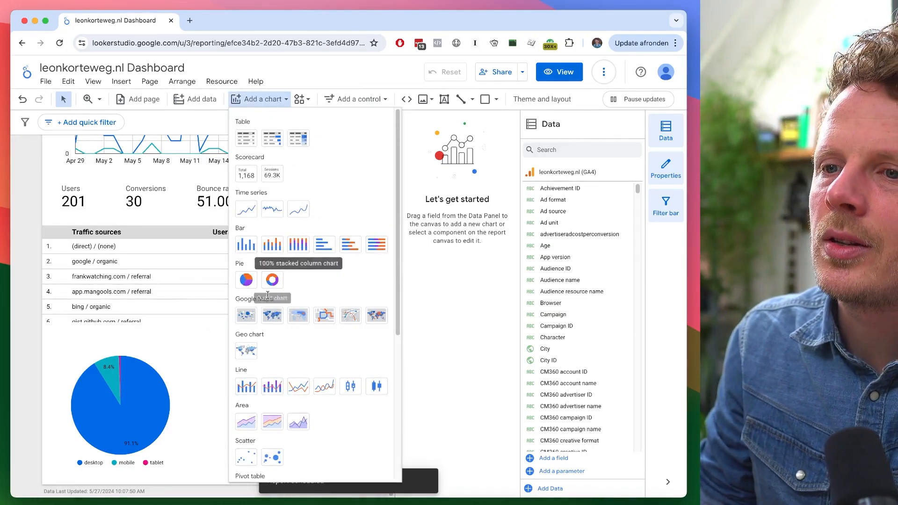
{"action": "left_click", "coordinate": [247, 350]}
{"action": "left_click", "coordinate": [148, 309]}
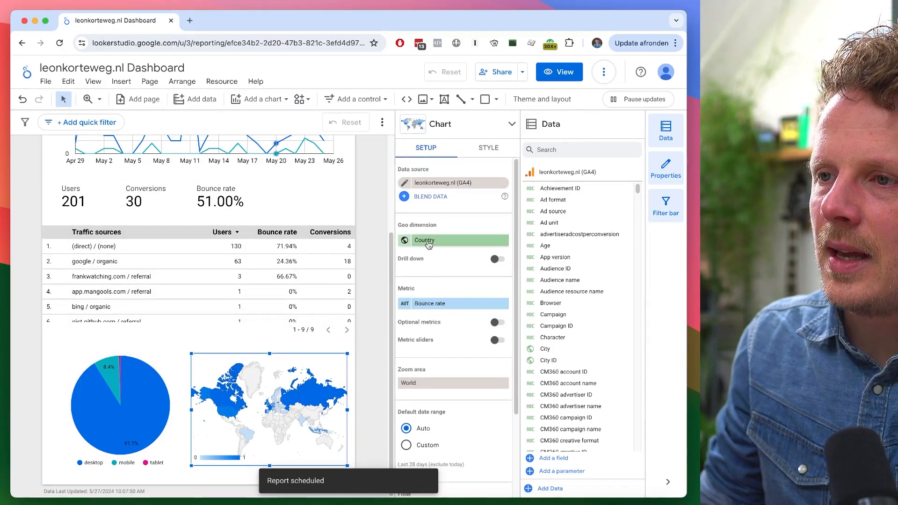
{"action": "left_click", "coordinate": [442, 305]}
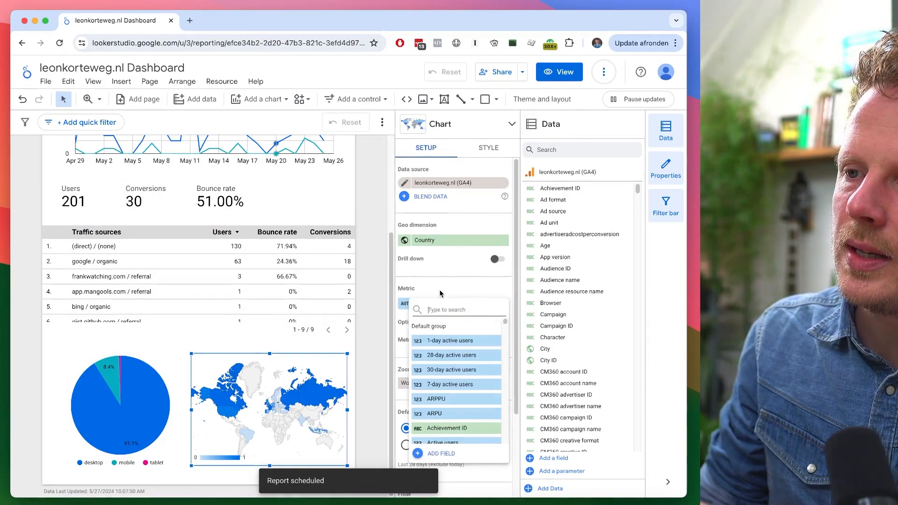
{"action": "type", "text": "active "}
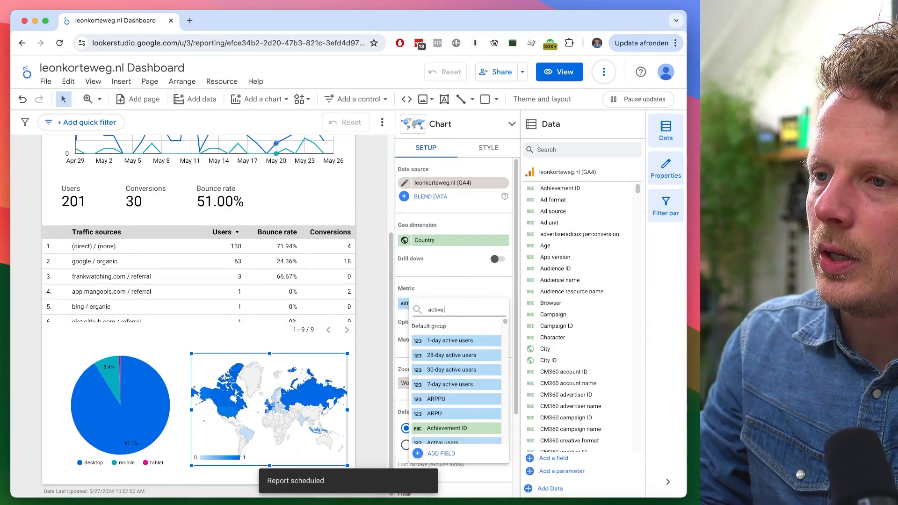
{"action": "type", "text": "user"}
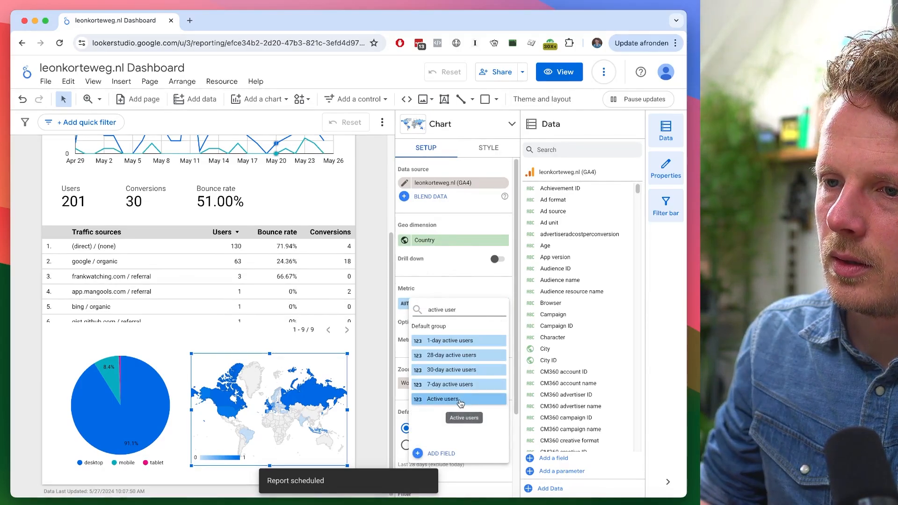
{"action": "left_click", "coordinate": [461, 403]}
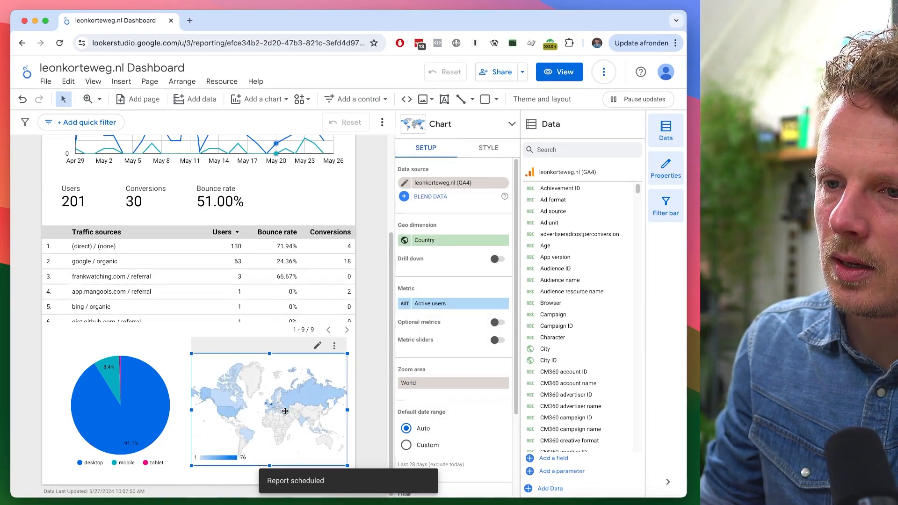
{"action": "left_click", "coordinate": [366, 376]}
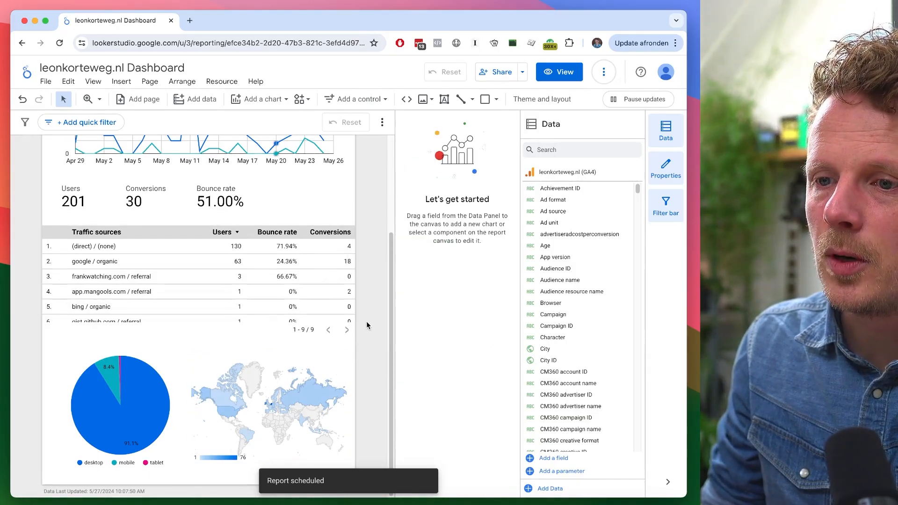
- Preview the dashboard in view mode
{"action": "scroll", "coordinate": [366, 321], "scroll_direction": "up", "scroll_amount": 3}
{"action": "left_click", "coordinate": [202, 163]}
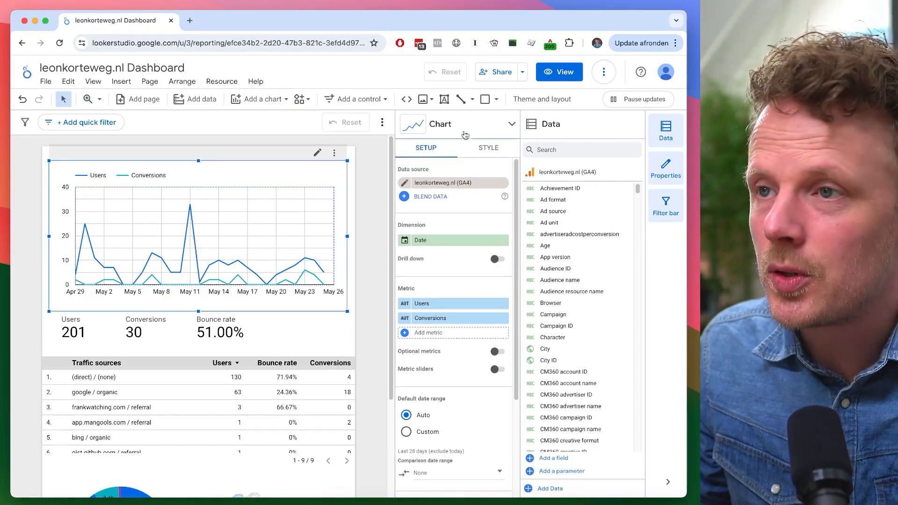
{"action": "left_click", "coordinate": [377, 186]}
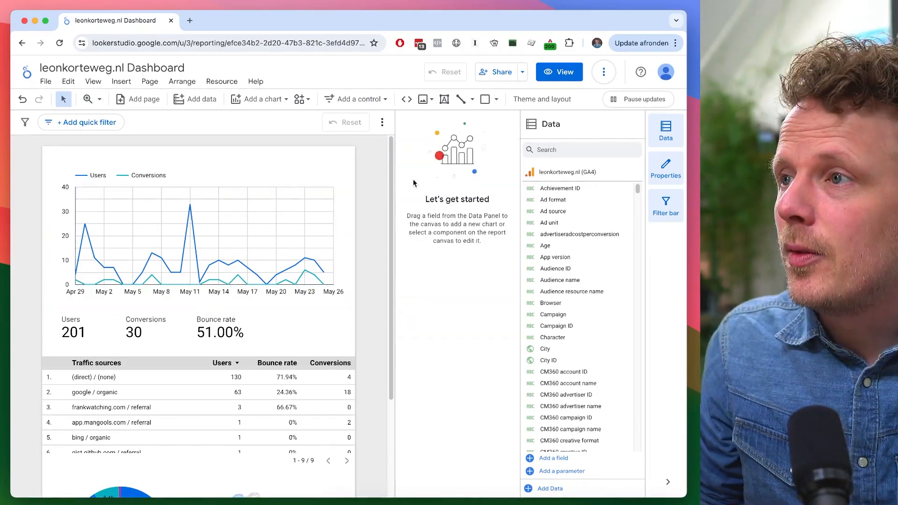
{"action": "left_click", "coordinate": [566, 73]}
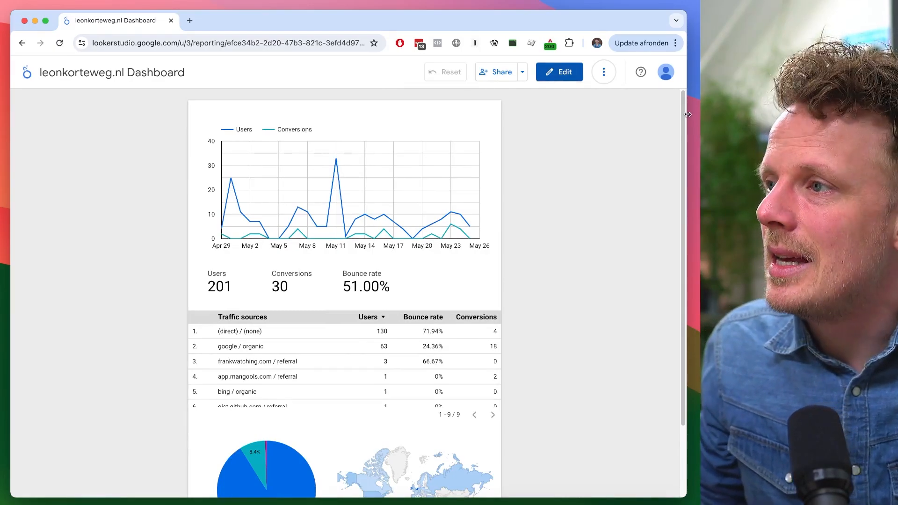
{"action": "left_click_drag", "start_coordinate": [683, 118], "coordinate": [679, 93]}
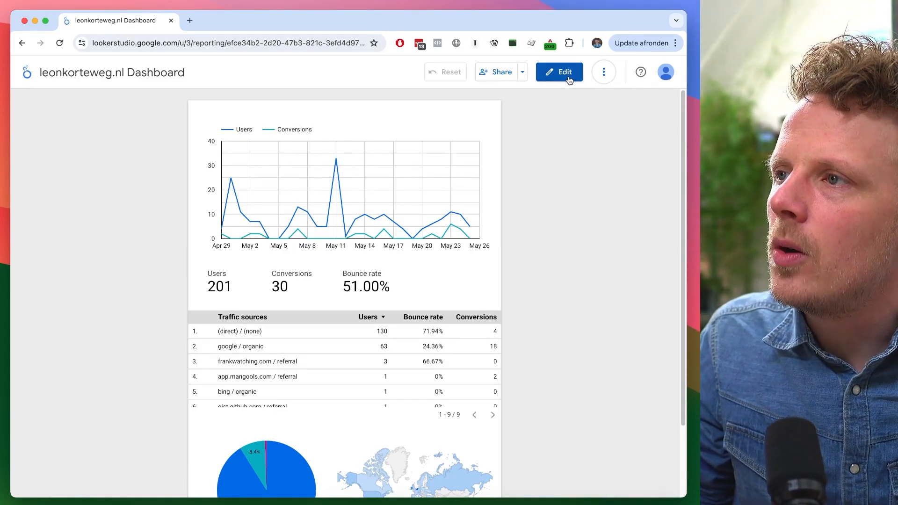
- Return to editing and move the time series chart down to free space at the top of the page
{"action": "left_click", "coordinate": [569, 78]}
{"action": "left_click", "coordinate": [199, 161]}
{"action": "left_click_drag", "start_coordinate": [199, 161], "coordinate": [202, 192]}
{"action": "left_click", "coordinate": [220, 154]}
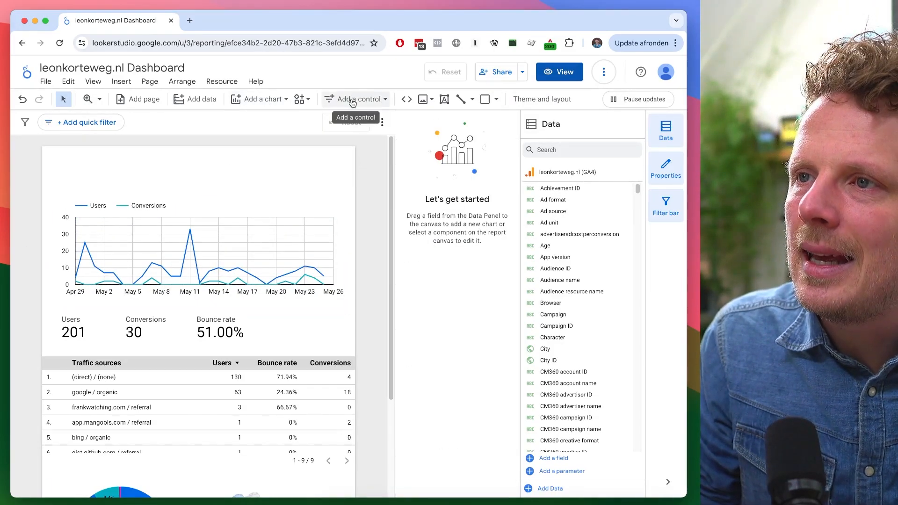
- Add a date range control at the top right of the page with a default range of Last 28 days
{"action": "left_click", "coordinate": [368, 102]}
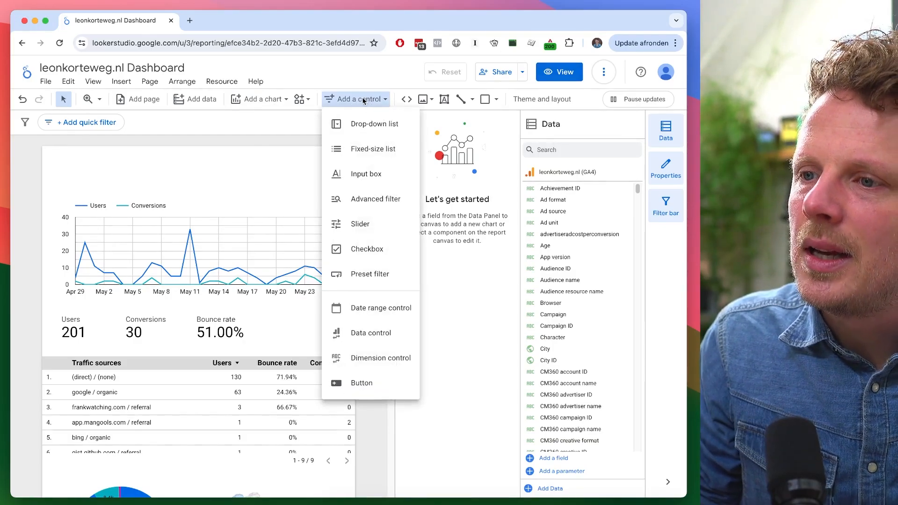
{"action": "left_click", "coordinate": [381, 309]}
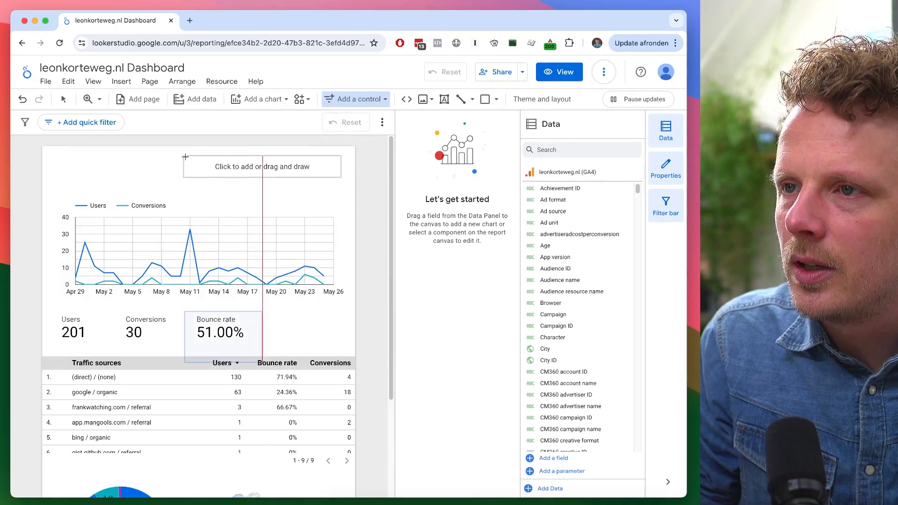
{"action": "left_click", "coordinate": [191, 157]}
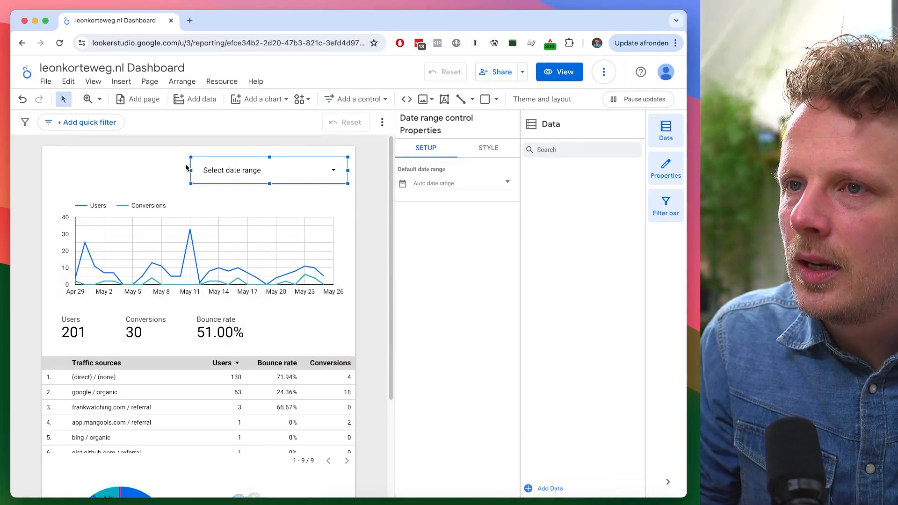
{"action": "left_click", "coordinate": [451, 184]}
{"action": "left_click", "coordinate": [481, 189]}
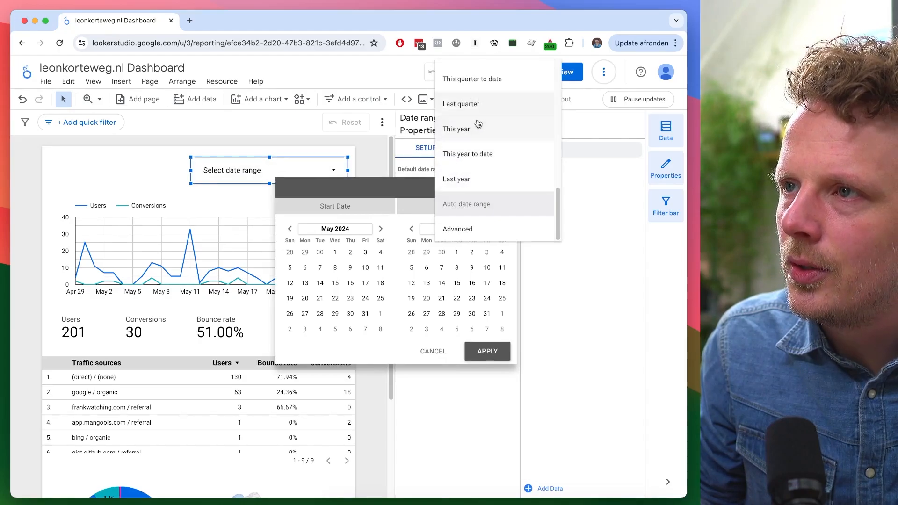
{"action": "scroll", "coordinate": [480, 136], "scroll_direction": "up", "scroll_amount": 10}
{"action": "left_click", "coordinate": [484, 155]}
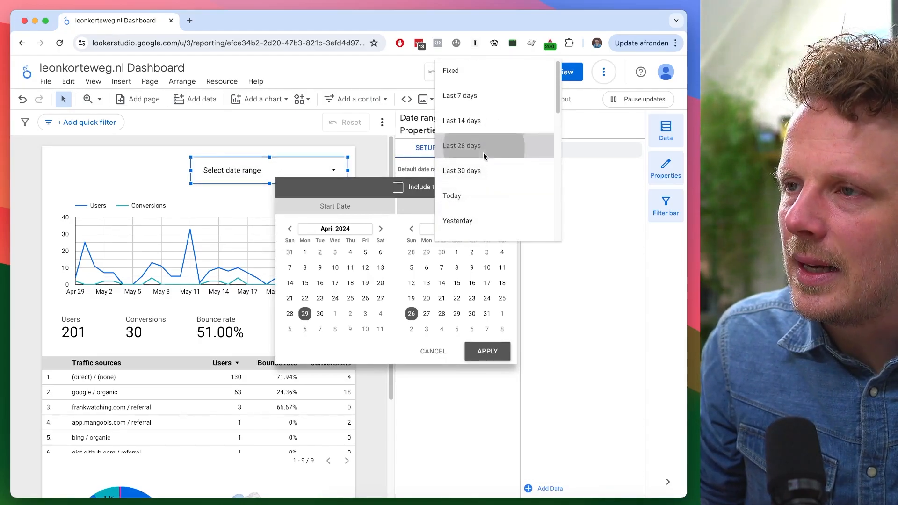
{"action": "left_click", "coordinate": [488, 352]}
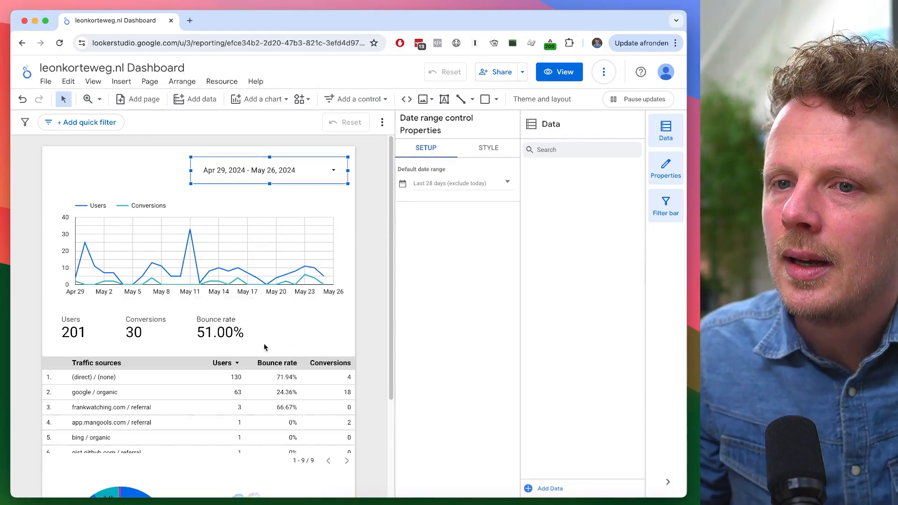
{"action": "left_click", "coordinate": [366, 254]}
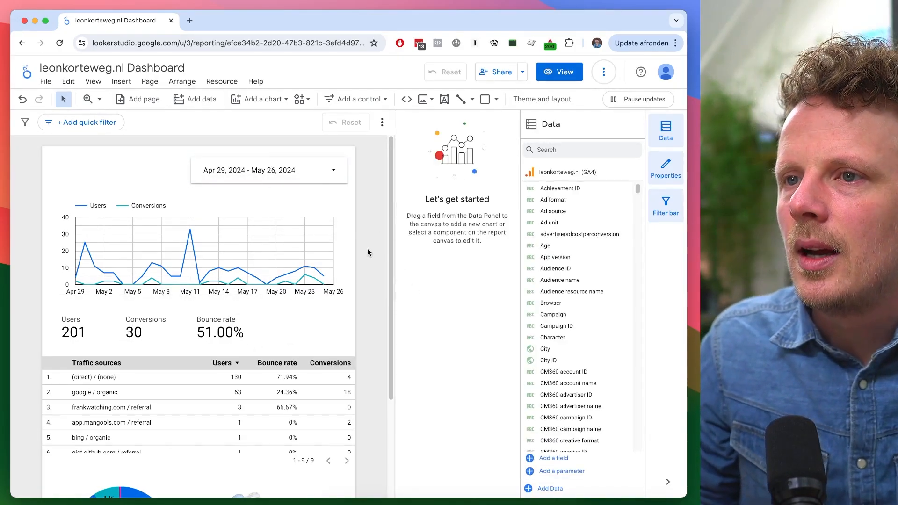
- Switch to view mode and browse the date range control's preset range options
{"action": "left_click", "coordinate": [559, 73]}
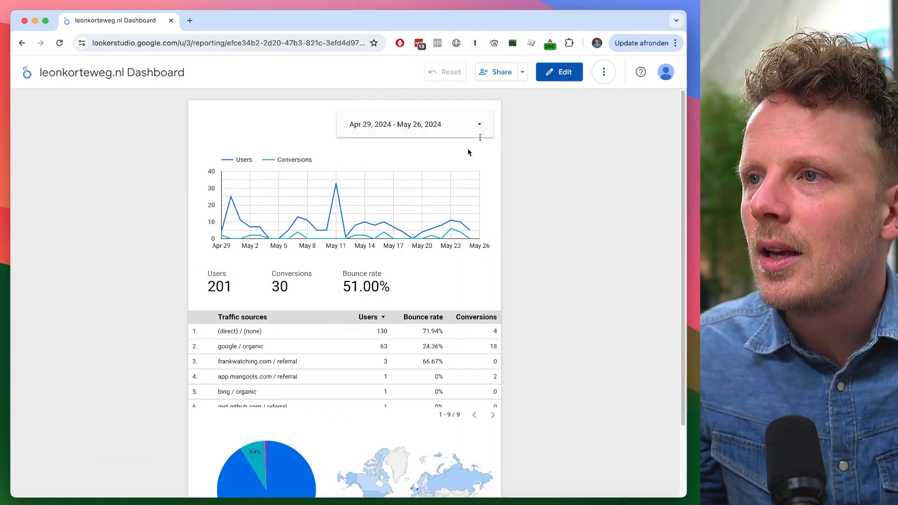
{"action": "left_click", "coordinate": [433, 126]}
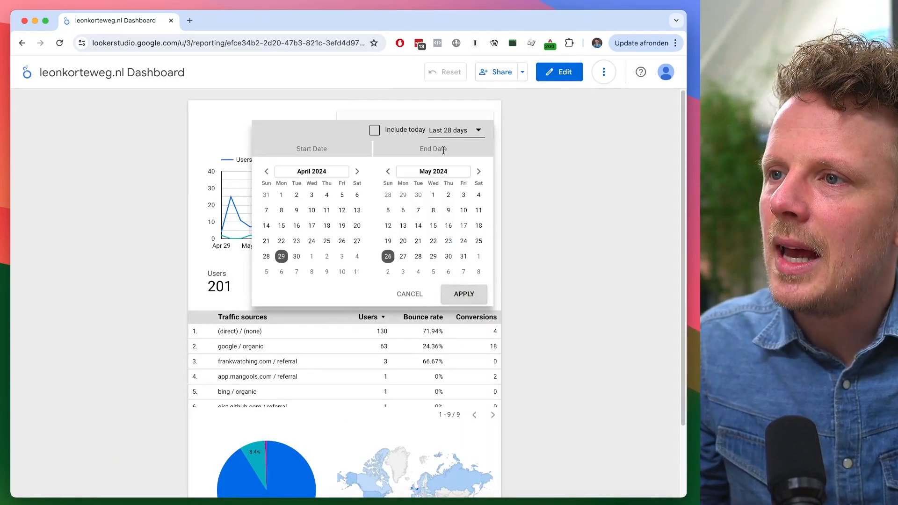
{"action": "left_click", "coordinate": [467, 135]}
{"action": "scroll", "coordinate": [476, 154], "scroll_direction": "up", "scroll_amount": 1}
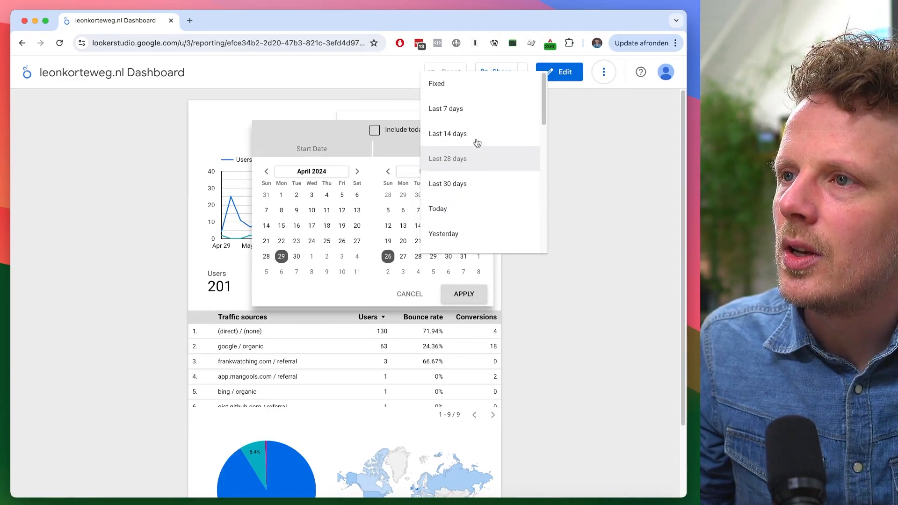
{"action": "scroll", "coordinate": [475, 146], "scroll_direction": "down", "scroll_amount": 1}
{"action": "scroll", "coordinate": [481, 128], "scroll_direction": "up", "scroll_amount": 1}
{"action": "scroll", "coordinate": [478, 209], "scroll_direction": "down", "scroll_amount": 3}
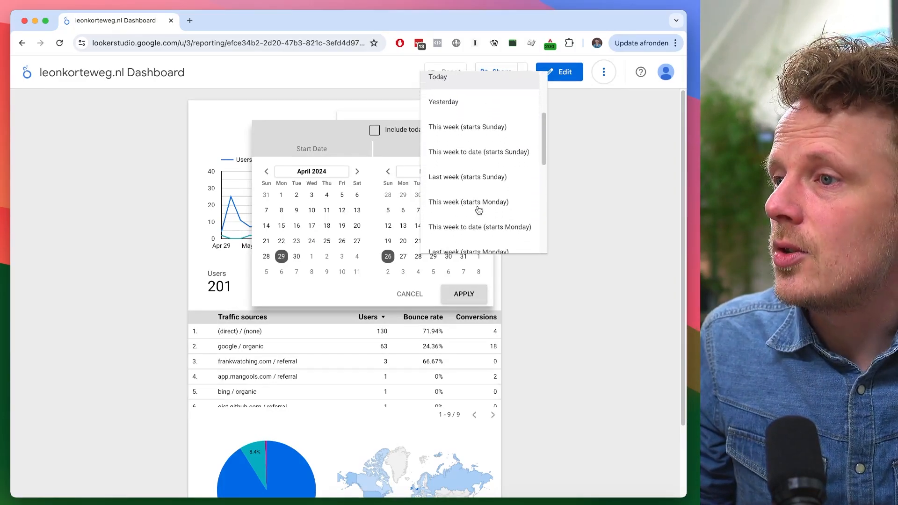
{"action": "scroll", "coordinate": [478, 210], "scroll_direction": "down", "scroll_amount": 5}
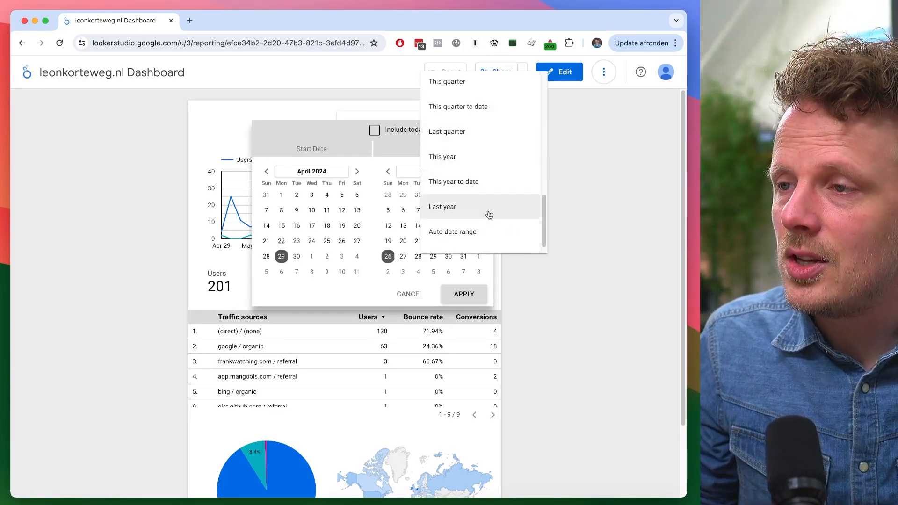
{"action": "left_click", "coordinate": [571, 157]}
{"action": "left_click", "coordinate": [561, 130]}
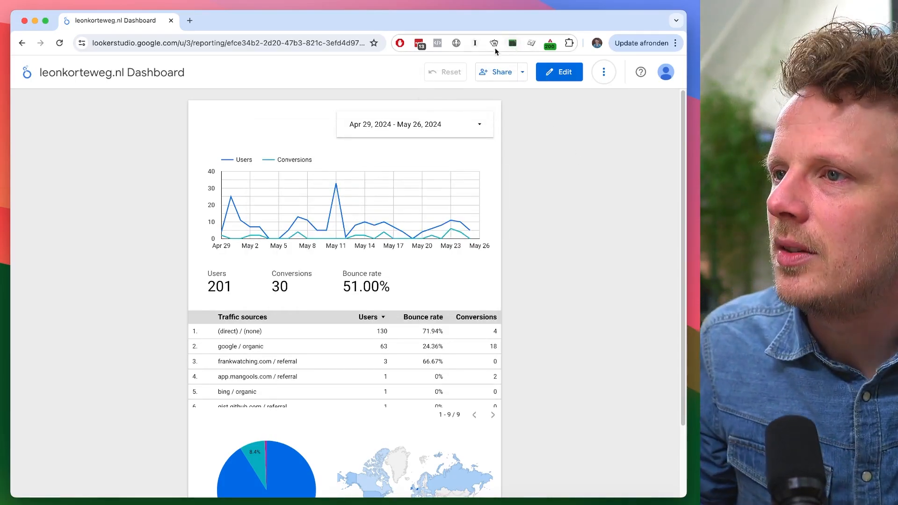
- Return to editing, upload a logo image from the computer, and place it, shrunk, at the top left of the page
{"action": "left_click", "coordinate": [560, 74]}
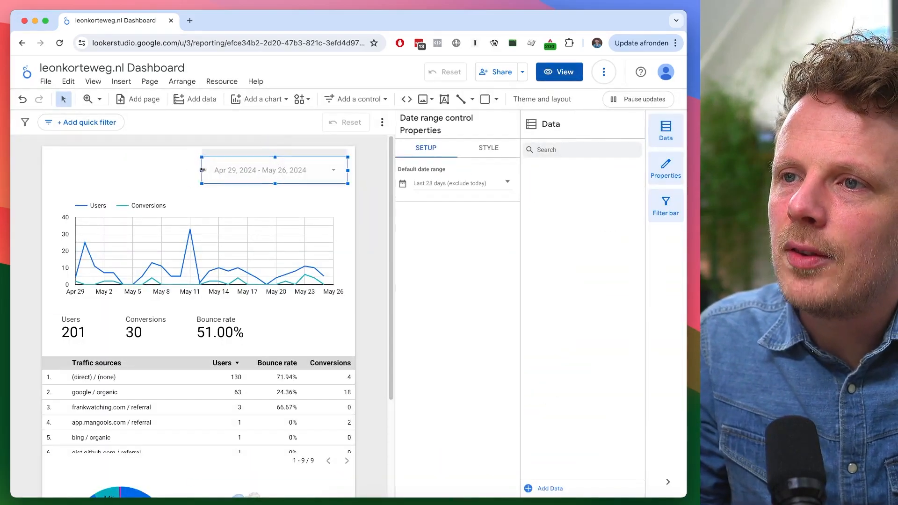
{"action": "left_click", "coordinate": [84, 171]}
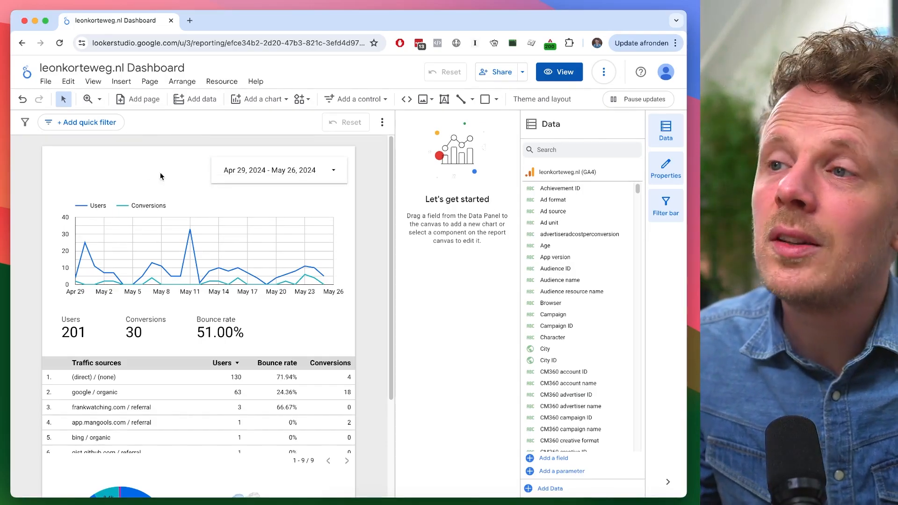
{"action": "left_click", "coordinate": [424, 102]}
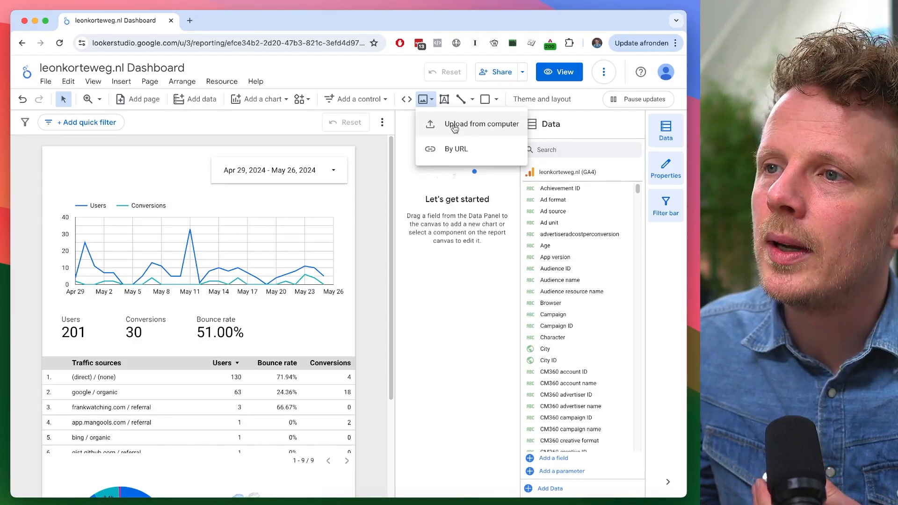
{"action": "left_click", "coordinate": [453, 126]}
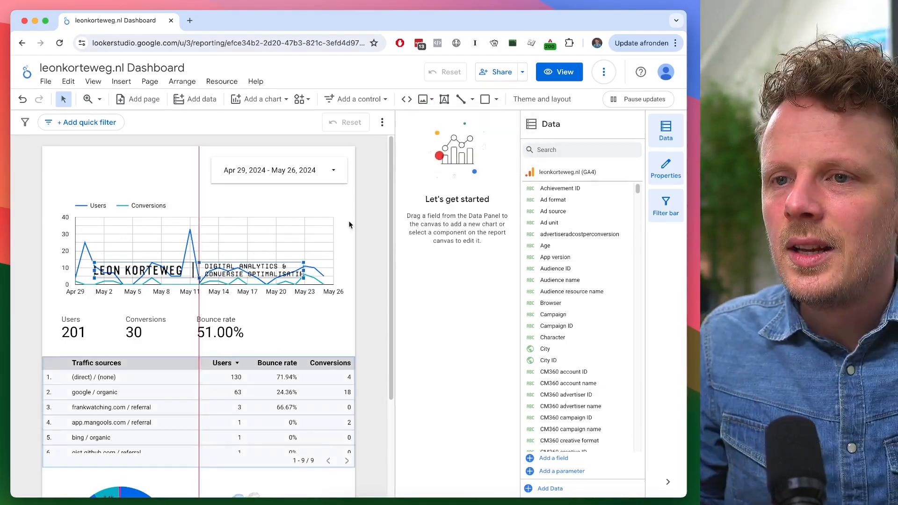
{"action": "left_click_drag", "start_coordinate": [177, 272], "coordinate": [132, 162]}
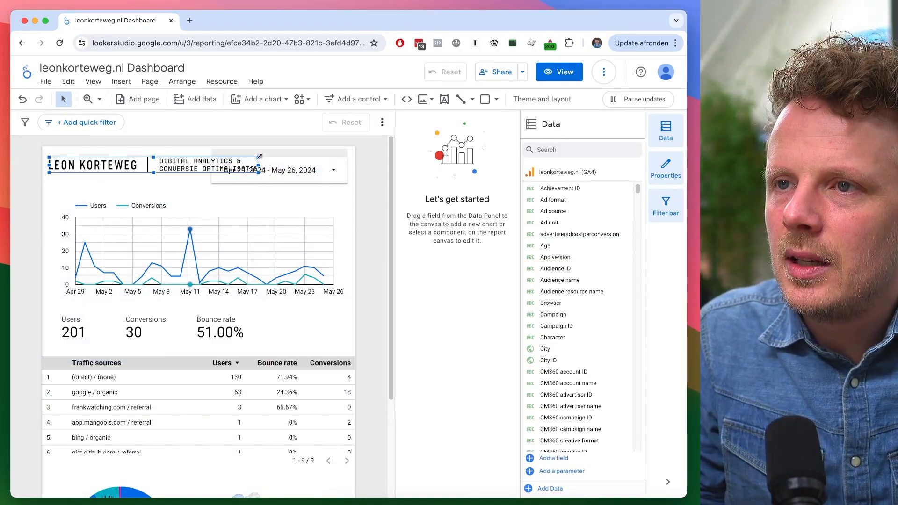
{"action": "left_click_drag", "start_coordinate": [259, 157], "coordinate": [172, 163]}
{"action": "left_click_drag", "start_coordinate": [154, 167], "coordinate": [156, 171]}
{"action": "left_click", "coordinate": [172, 150]}
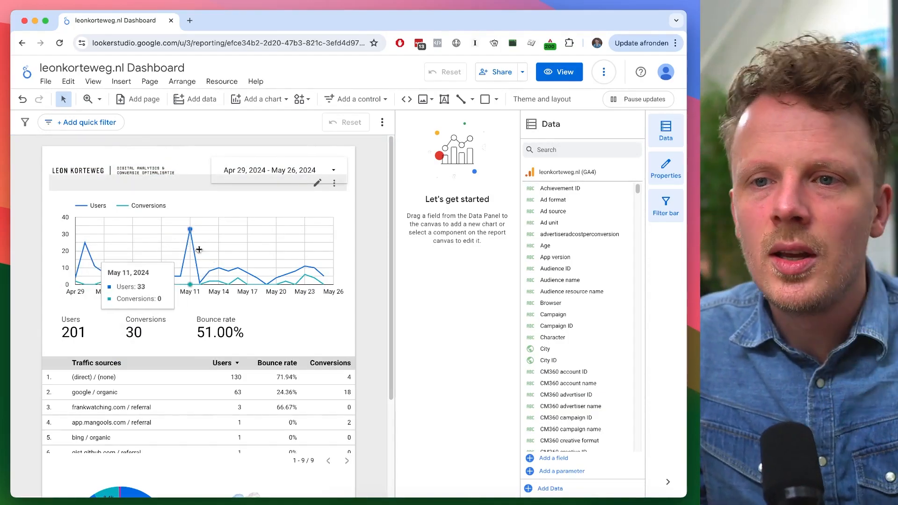
{"action": "left_click", "coordinate": [344, 248]}
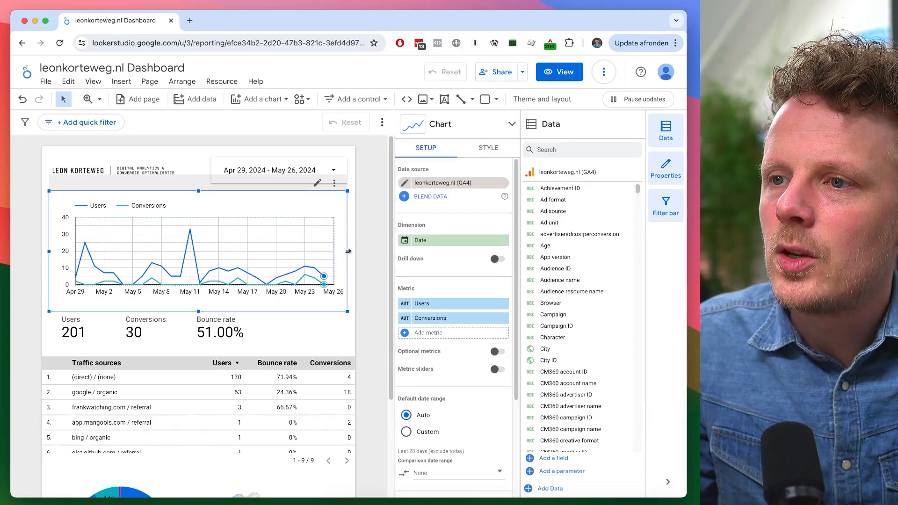
{"action": "left_click", "coordinate": [362, 232]}
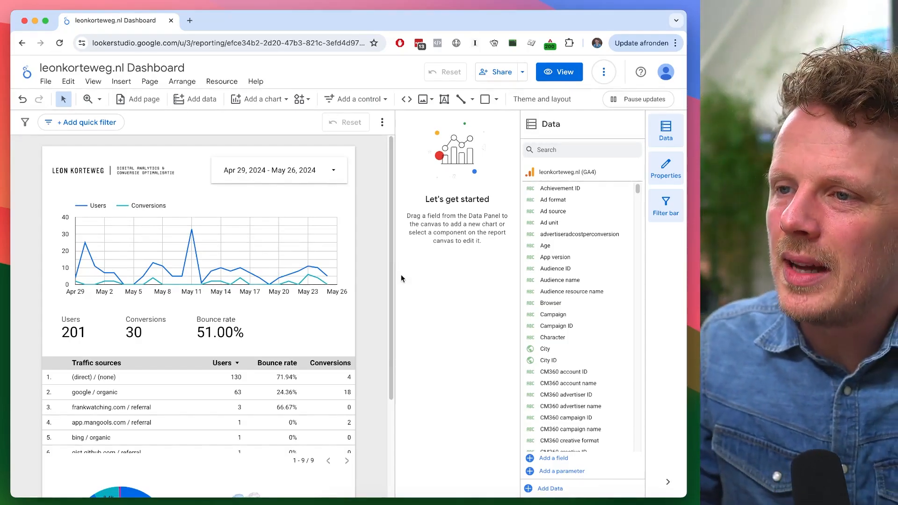
{"action": "left_click_drag", "start_coordinate": [391, 261], "coordinate": [387, 230]}
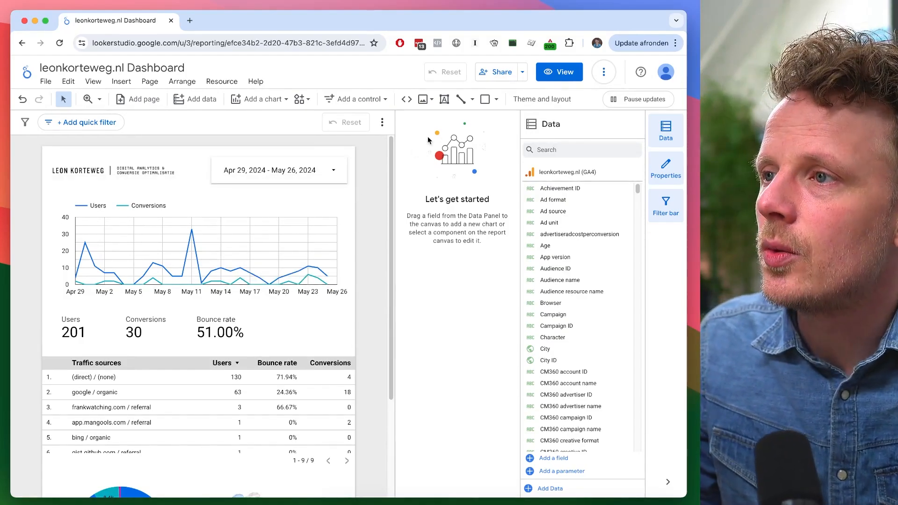
- Try setting the page canvas height to 3000 px in the layout settings, then undo the change
{"action": "left_click", "coordinate": [541, 100]}
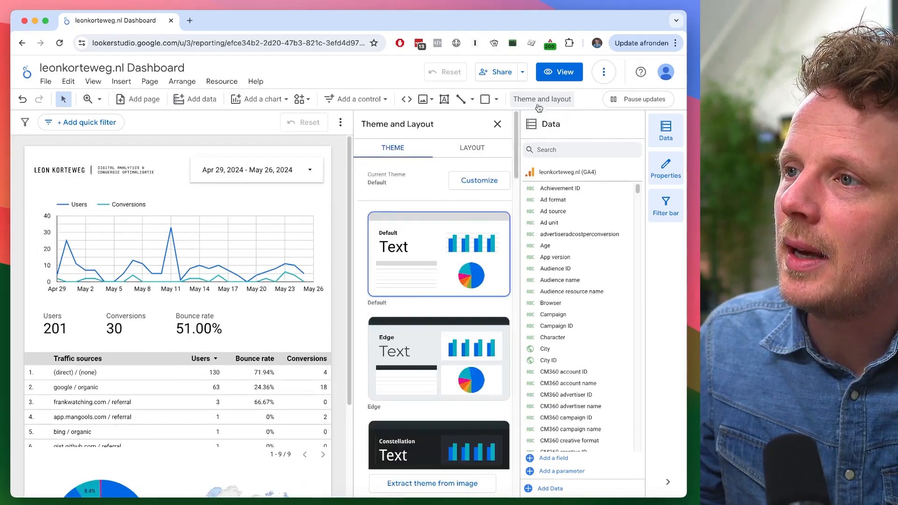
{"action": "left_click", "coordinate": [478, 148]}
{"action": "left_click_drag", "start_coordinate": [516, 145], "coordinate": [518, 272]}
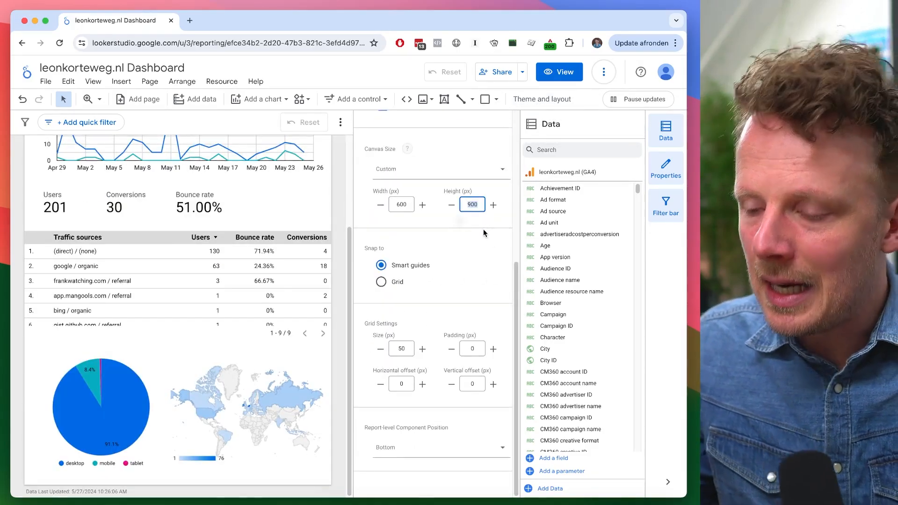
{"action": "type", "text": "3000"}
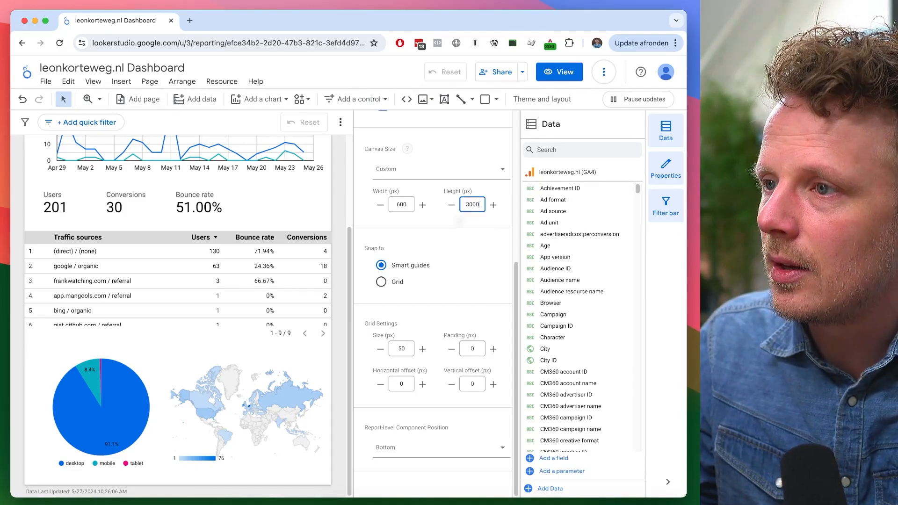
{"action": "key", "text": "Return"}
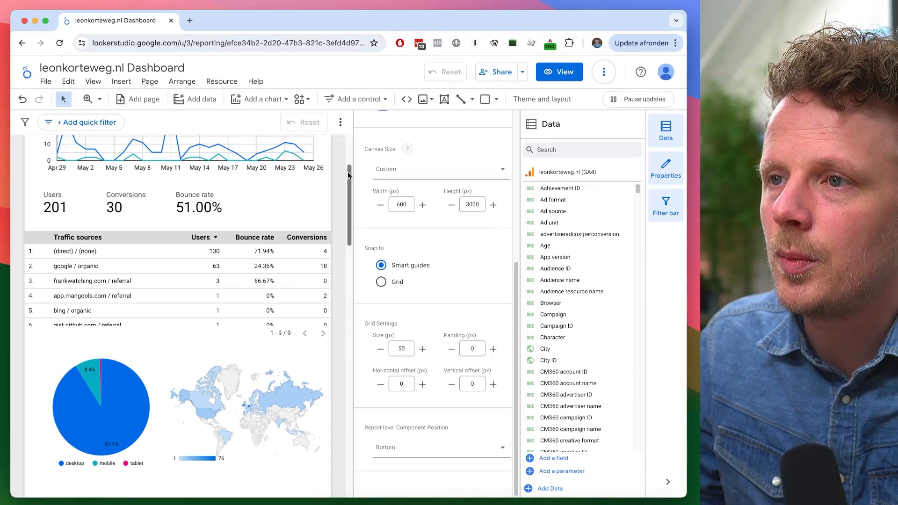
{"action": "left_click_drag", "start_coordinate": [347, 172], "coordinate": [347, 142]}
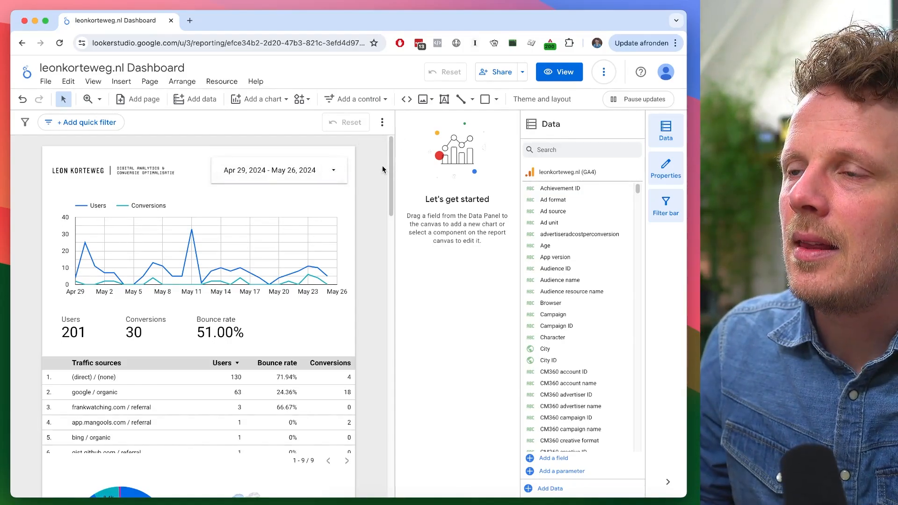
{"action": "left_click", "coordinate": [22, 99]}
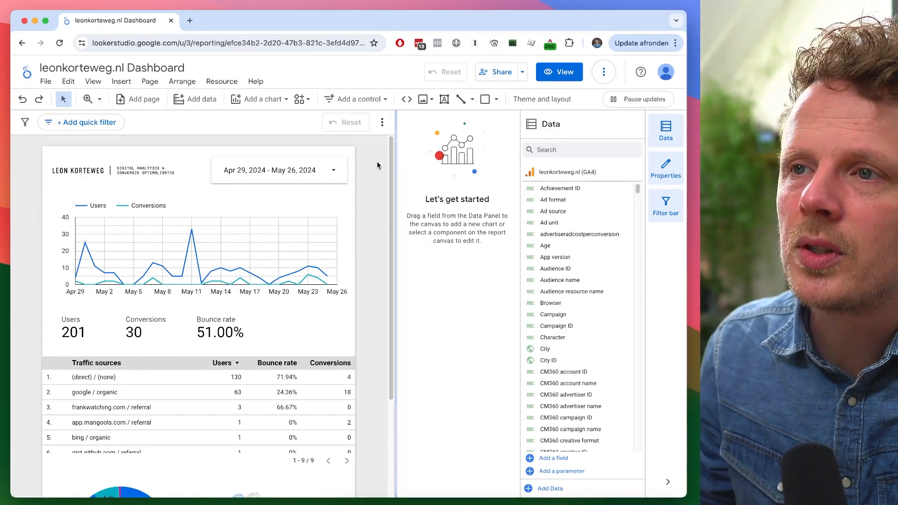
- Add a second report page, then preview switching between the pages in view mode and return to editing
{"action": "left_click", "coordinate": [141, 100]}
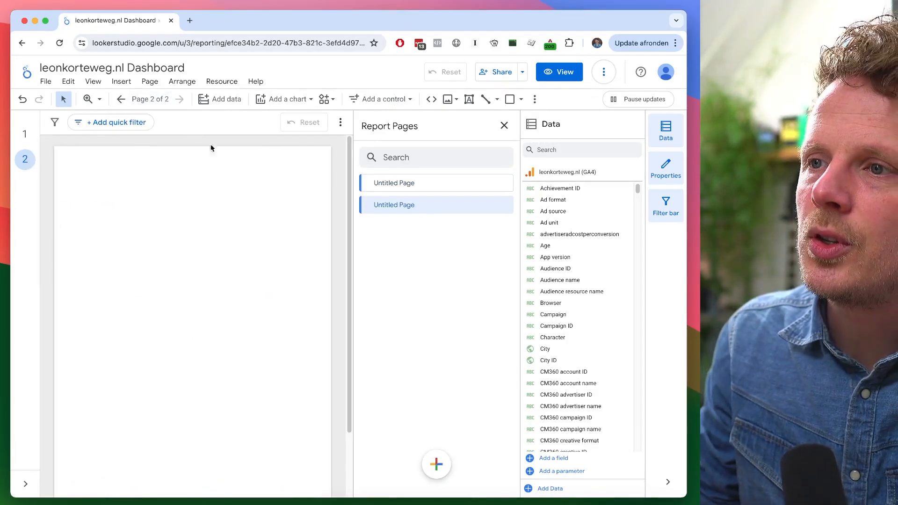
{"action": "left_click", "coordinate": [29, 142]}
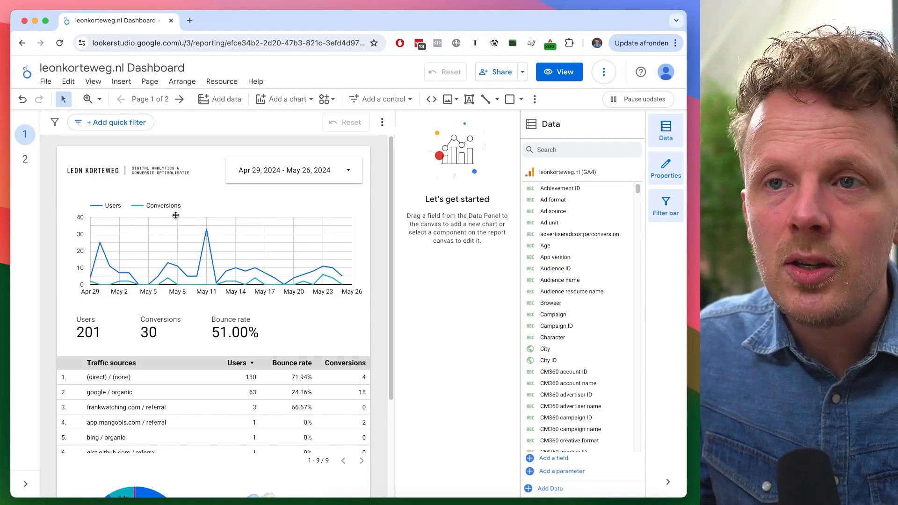
{"action": "left_click", "coordinate": [560, 72]}
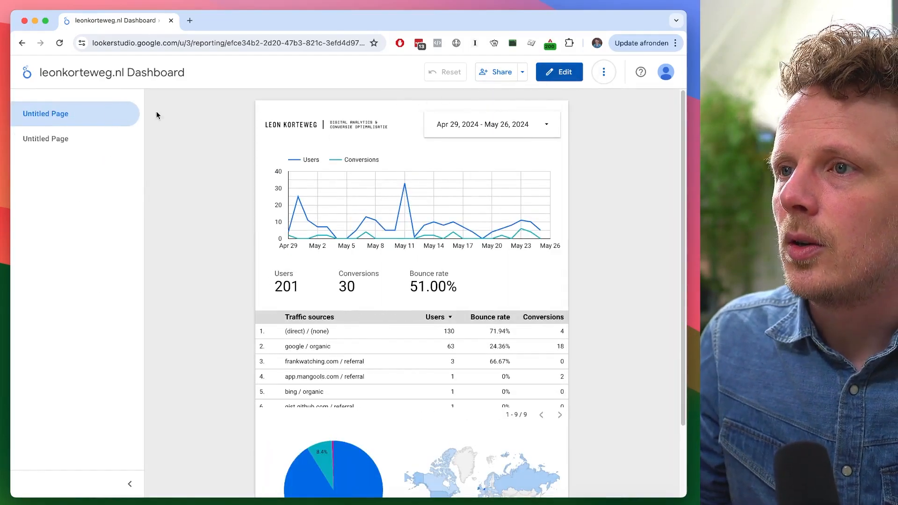
{"action": "left_click", "coordinate": [90, 140]}
{"action": "left_click", "coordinate": [92, 120]}
{"action": "left_click", "coordinate": [91, 139]}
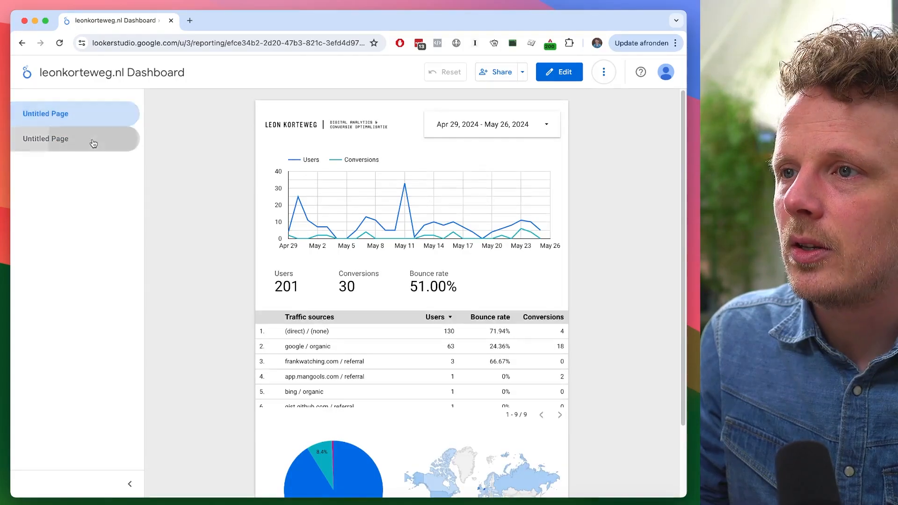
{"action": "left_click", "coordinate": [90, 119]}
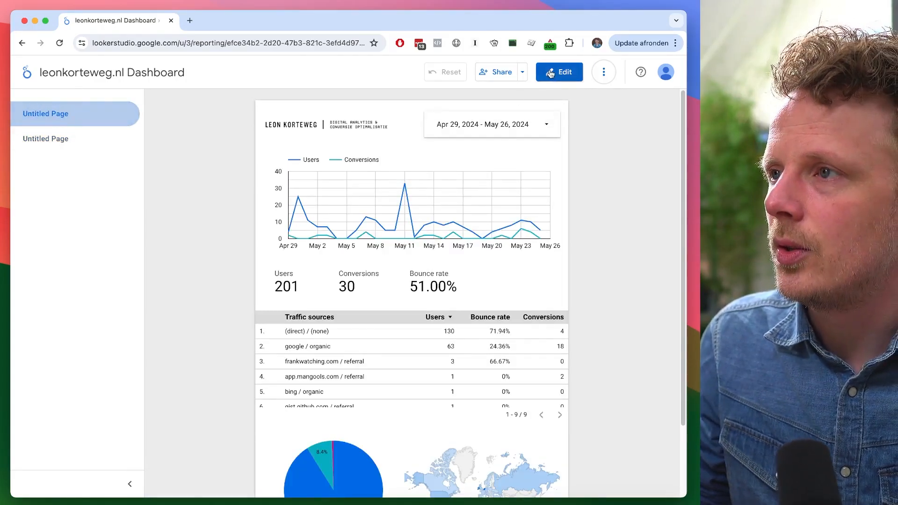
{"action": "left_click", "coordinate": [562, 78]}
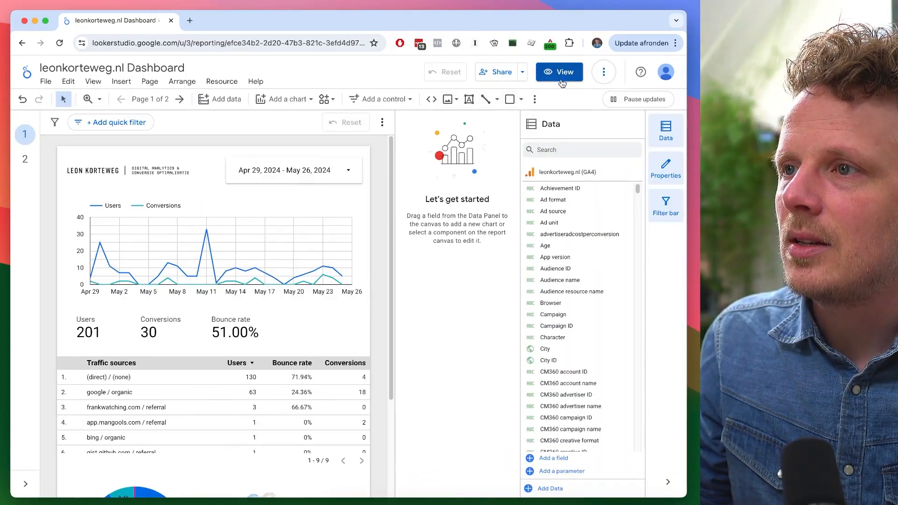
- Set the report's navigation type to Tab and preview it in view mode before returning to editing
{"action": "left_click", "coordinate": [645, 110]}
{"action": "left_click", "coordinate": [489, 149]}
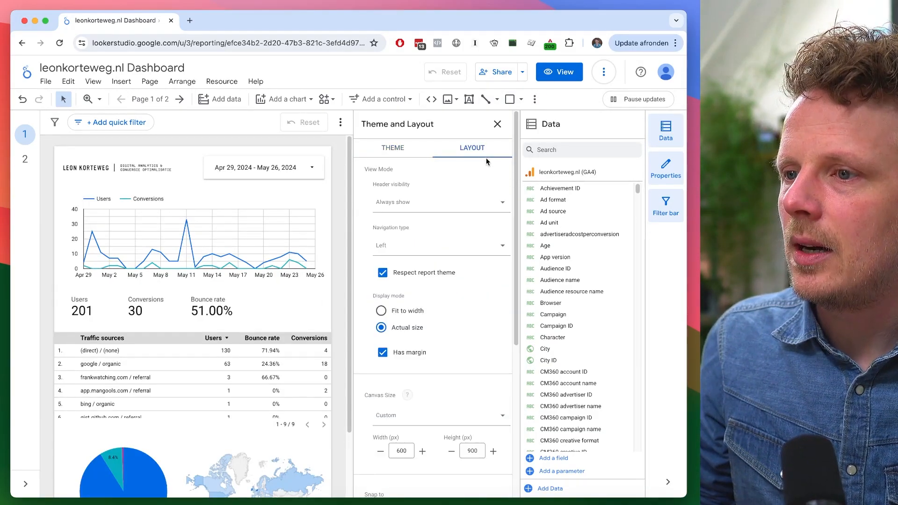
{"action": "left_click", "coordinate": [421, 248]}
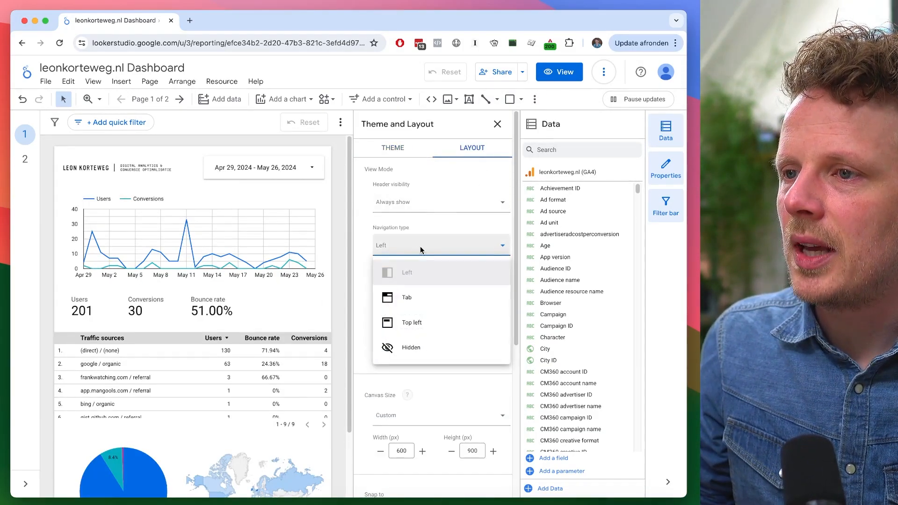
{"action": "left_click", "coordinate": [427, 299]}
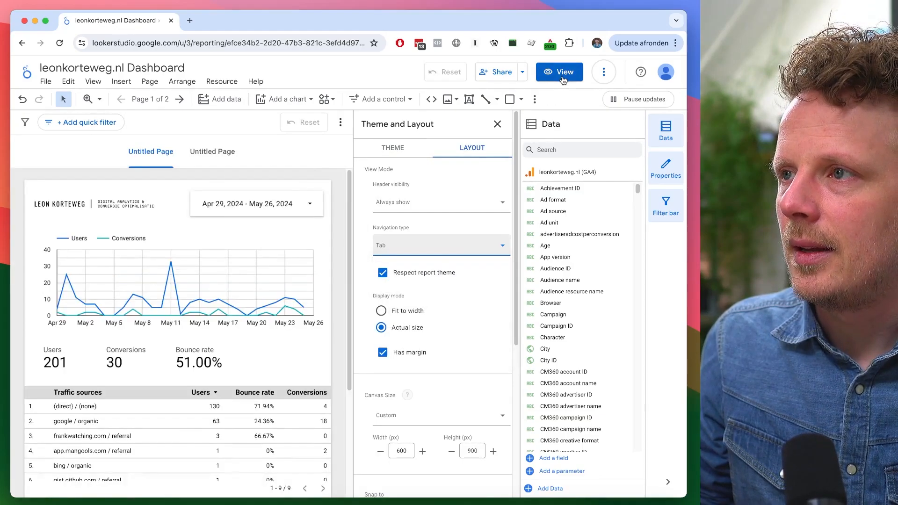
{"action": "left_click", "coordinate": [560, 75]}
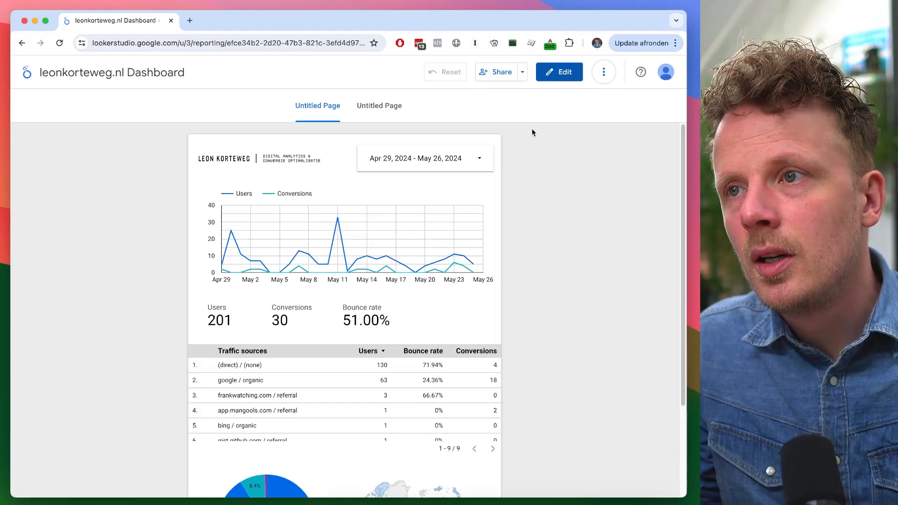
{"action": "left_click", "coordinate": [561, 76]}
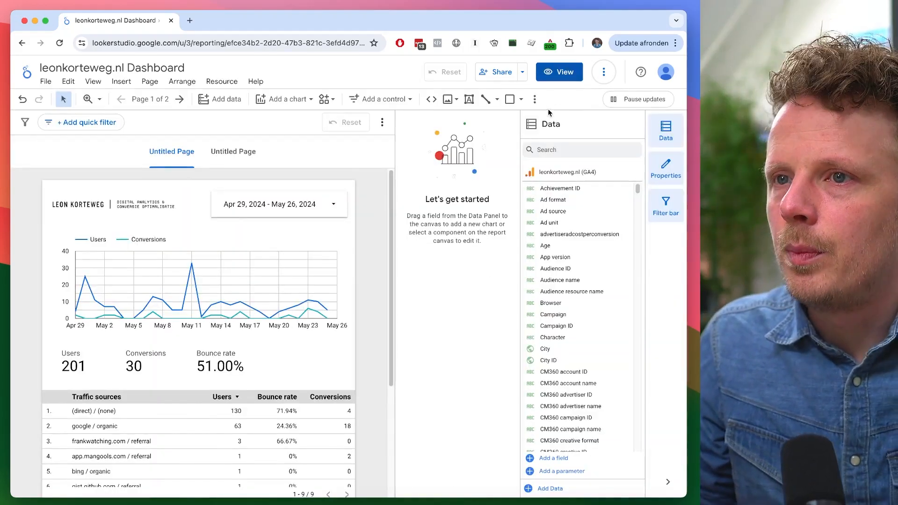
- Rename the two report pages as Overview and Landing pages
{"action": "left_click", "coordinate": [150, 99]}
{"action": "double_click", "coordinate": [399, 182]}
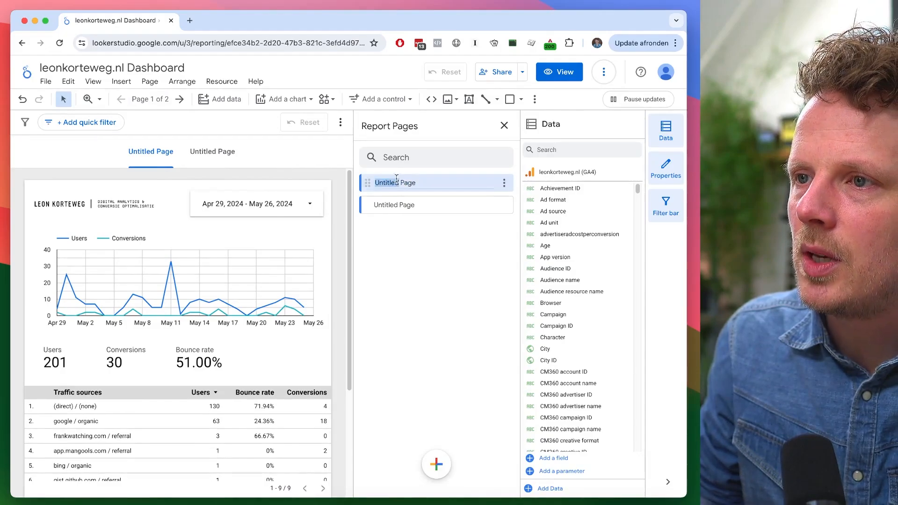
{"action": "type", "text": "Overview"}
{"action": "key", "text": "Return"}
{"action": "double_click", "coordinate": [395, 204]}
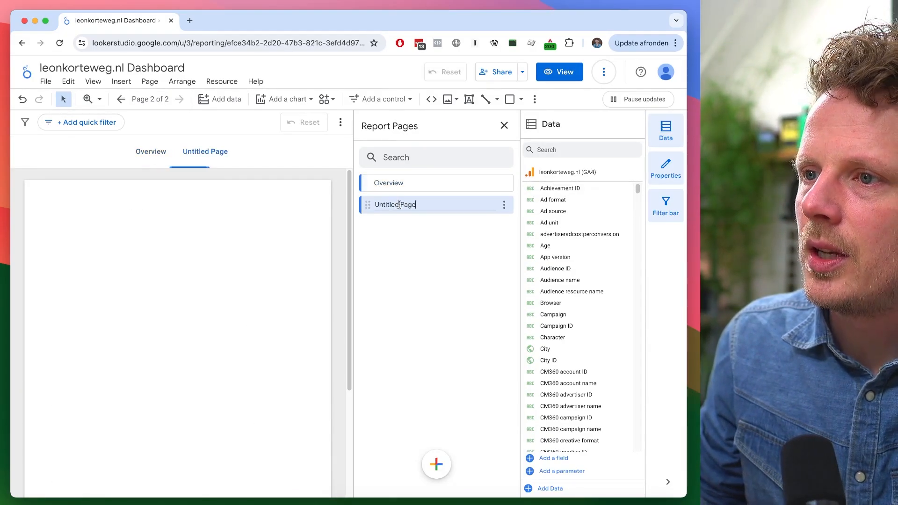
{"action": "type", "text": "Landing pages"}
{"action": "key", "text": "Return"}
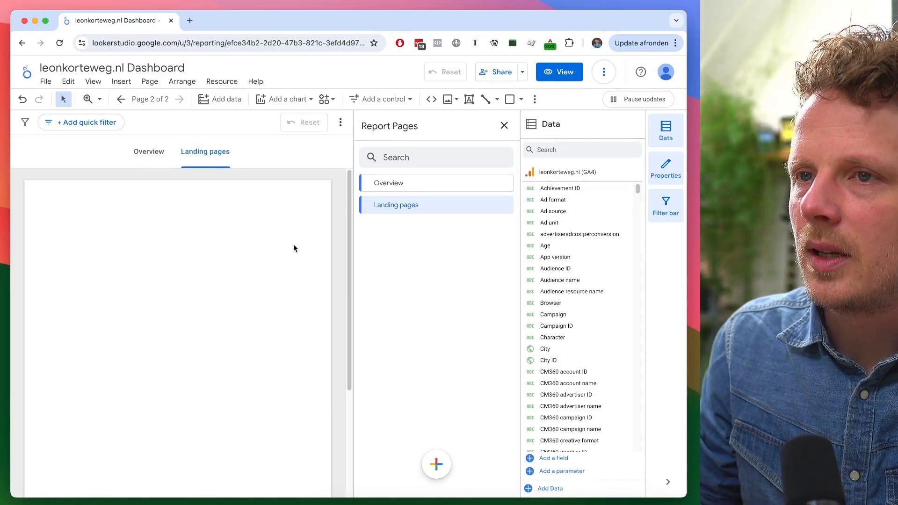
- Give the Overview page the Home icon
{"action": "left_click", "coordinate": [175, 169]}
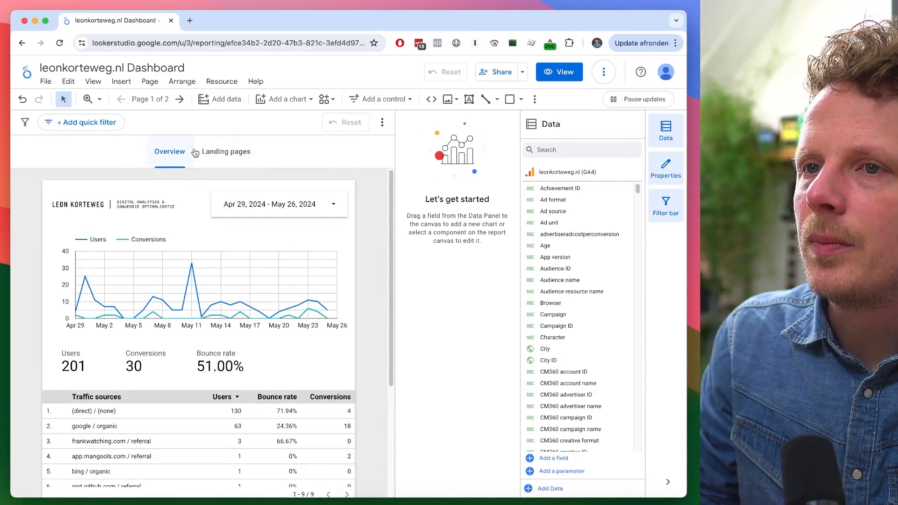
{"action": "left_click", "coordinate": [150, 99]}
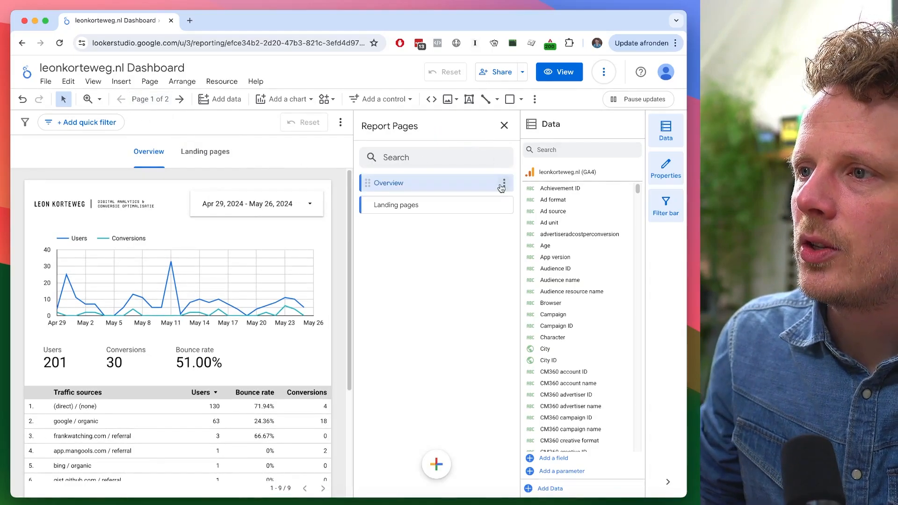
{"action": "left_click", "coordinate": [504, 183]}
{"action": "key", "text": "Escape"}
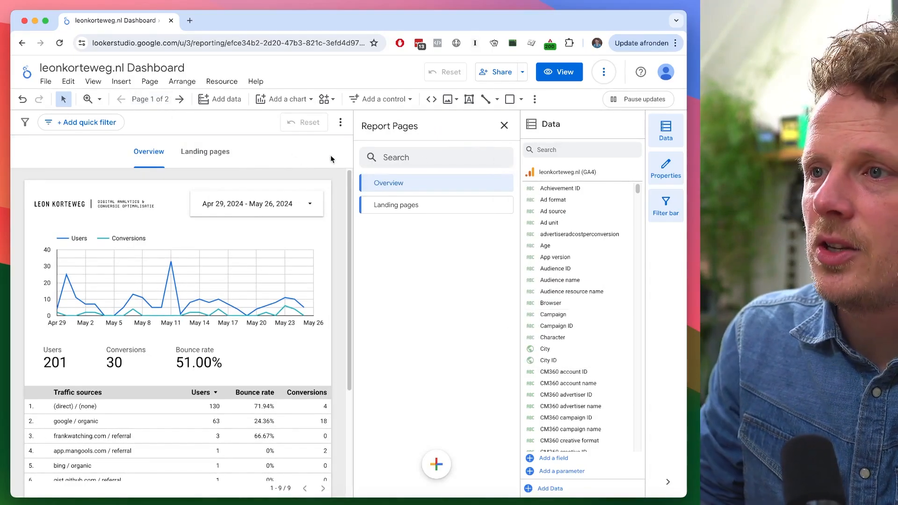
{"action": "left_click", "coordinate": [505, 183]}
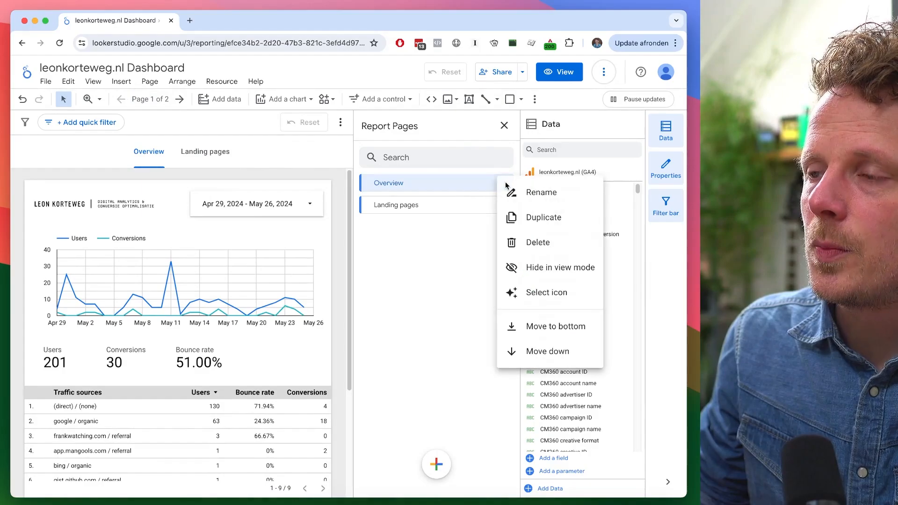
{"action": "left_click", "coordinate": [543, 293]}
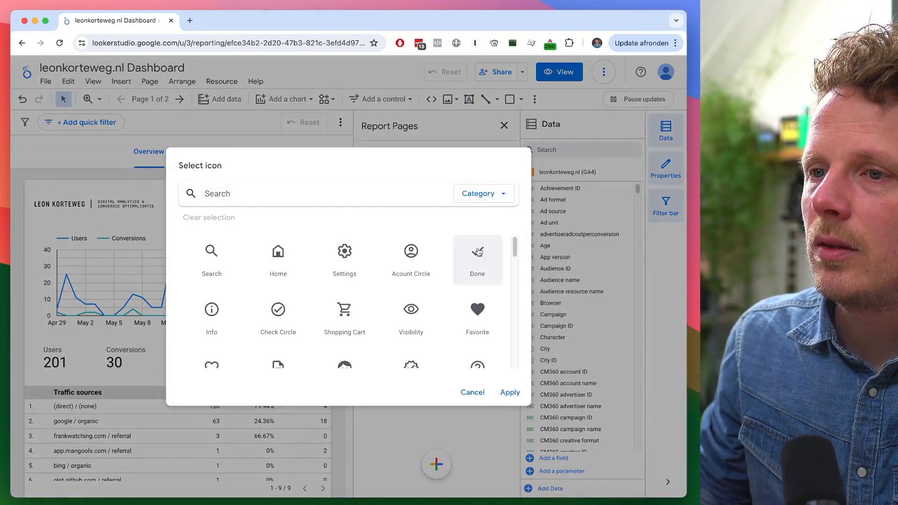
{"action": "left_click", "coordinate": [279, 261]}
{"action": "left_click", "coordinate": [504, 390]}
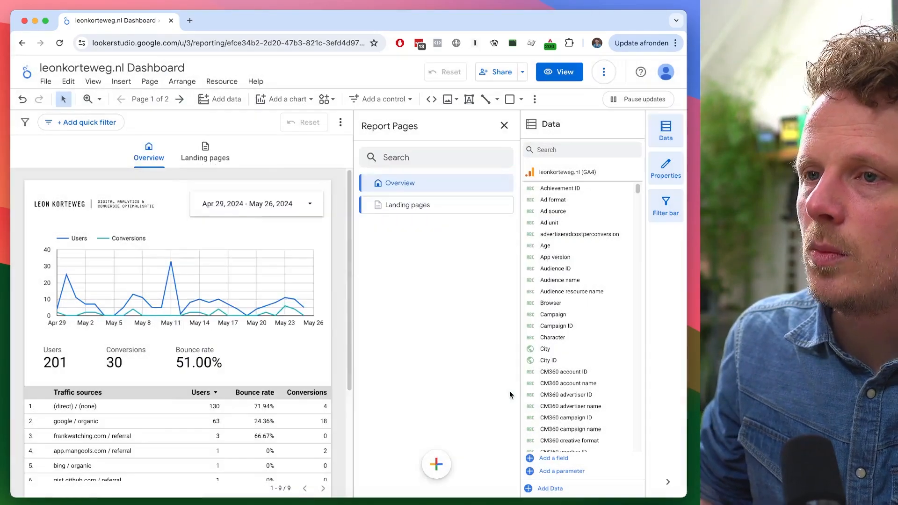
- Give the Landing pages page a list icon
{"action": "mouse_move", "coordinate": [452, 207]}
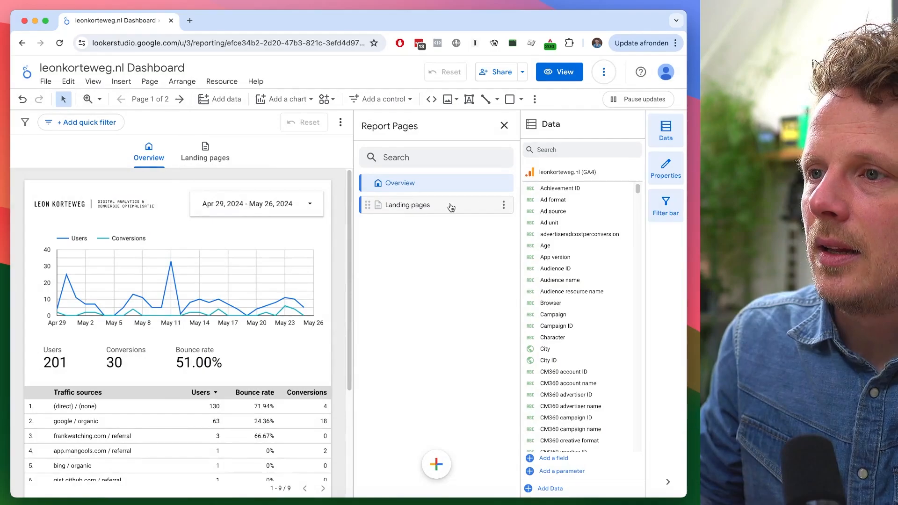
{"action": "left_click", "coordinate": [503, 206]}
{"action": "left_click", "coordinate": [541, 312]}
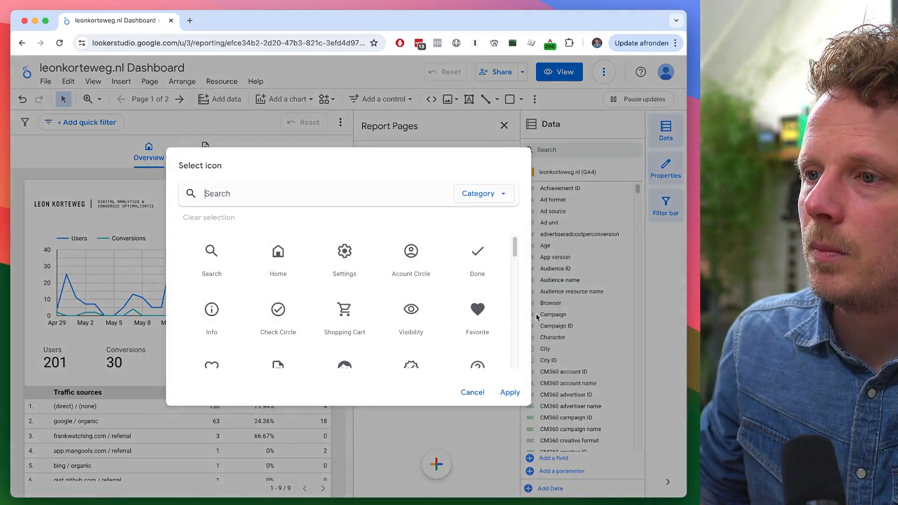
{"action": "left_click", "coordinate": [508, 390]}
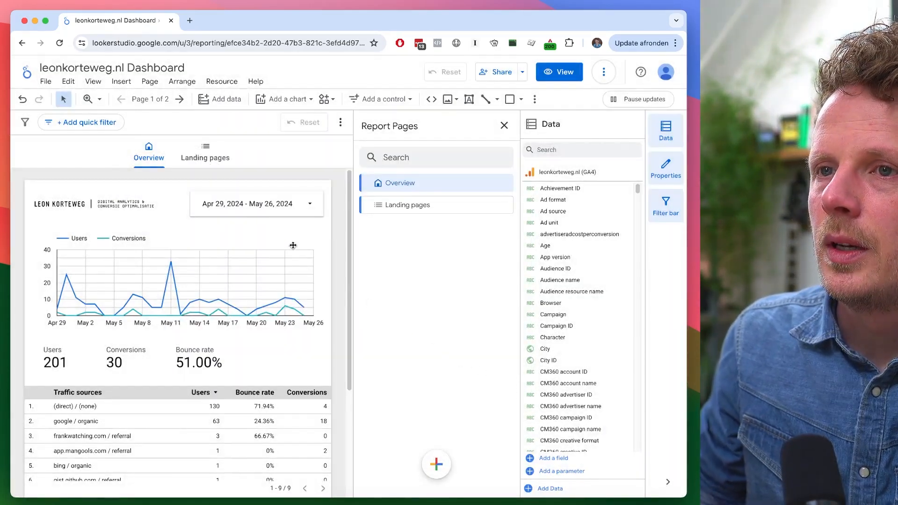
- Close the pages panel and switch between the Overview and Landing pages tabs
{"action": "left_click", "coordinate": [209, 163]}
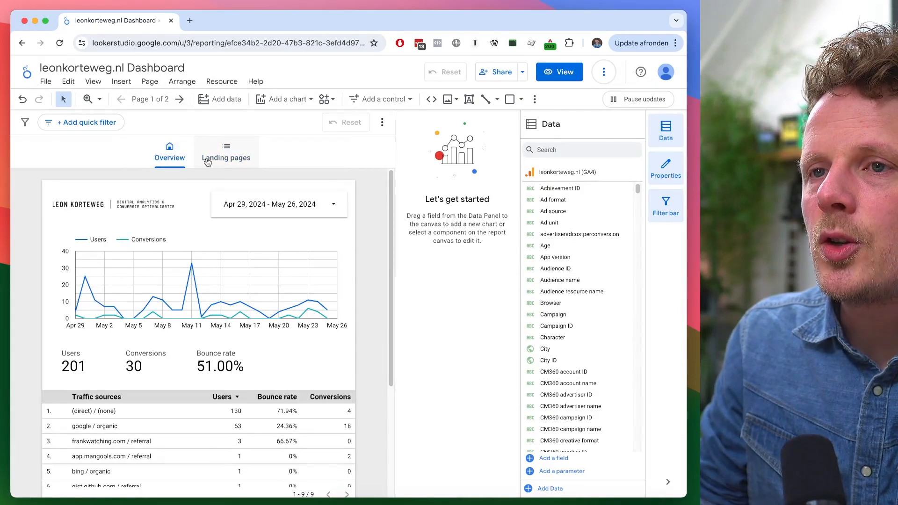
{"action": "left_click", "coordinate": [219, 159]}
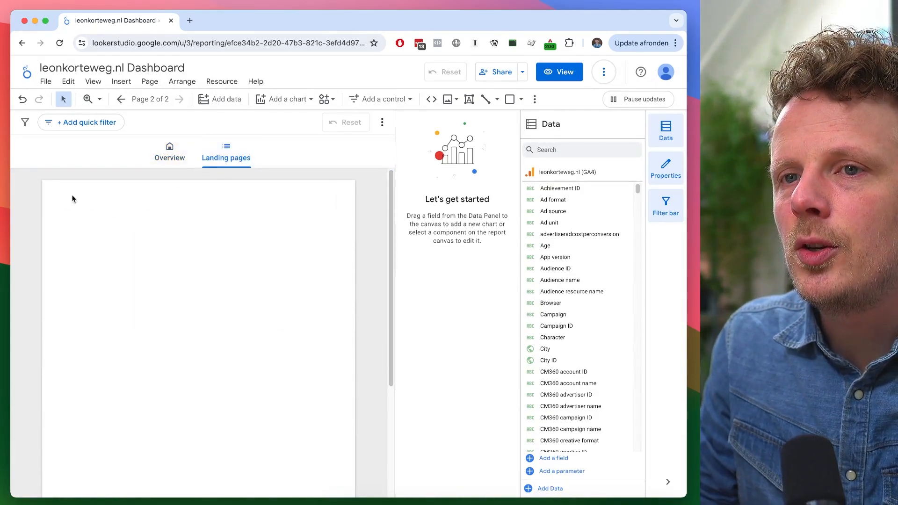
{"action": "left_click", "coordinate": [186, 158]}
- Make the date range control and the logo report-level components, then check them on the Landing pages page
{"action": "left_click", "coordinate": [180, 208]}
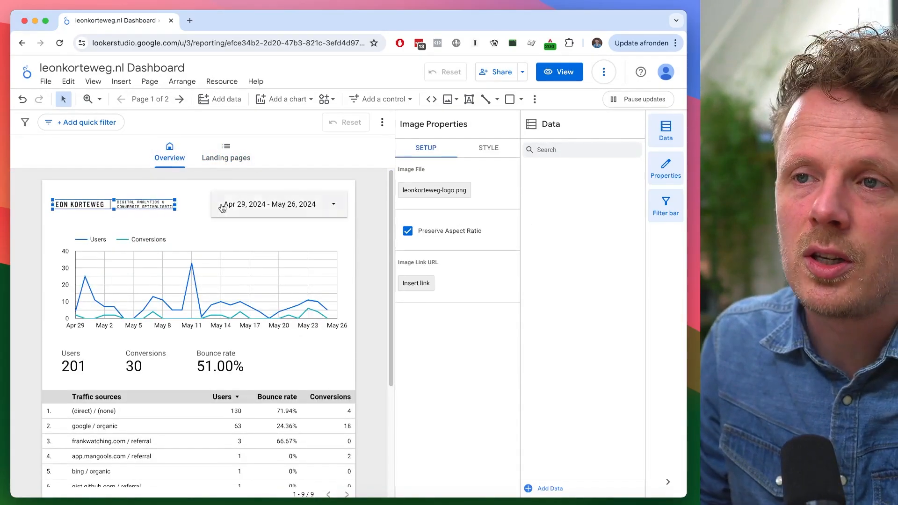
{"action": "left_click", "coordinate": [210, 204]}
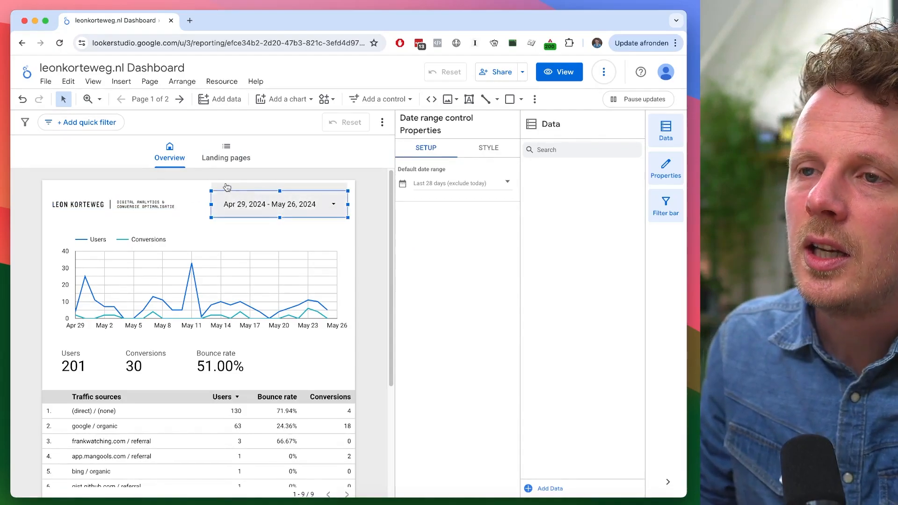
{"action": "right_click", "coordinate": [226, 201]}
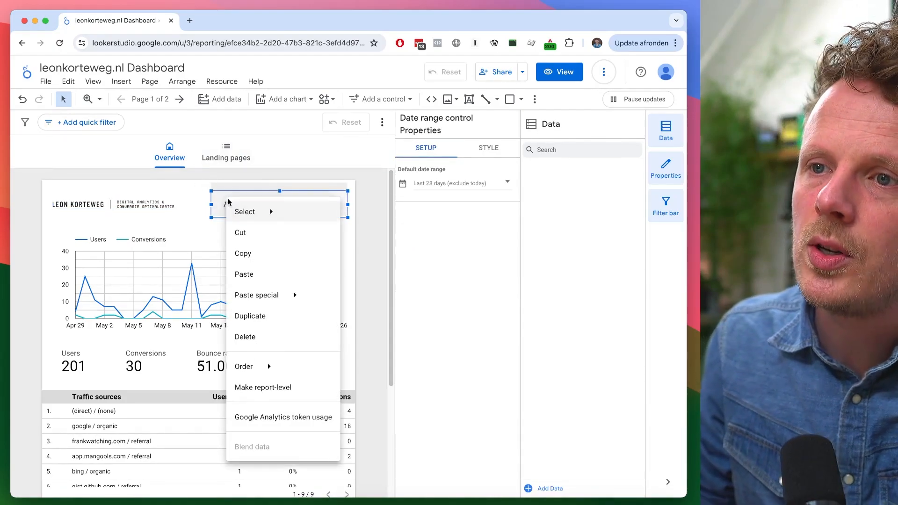
{"action": "left_click", "coordinate": [278, 388]}
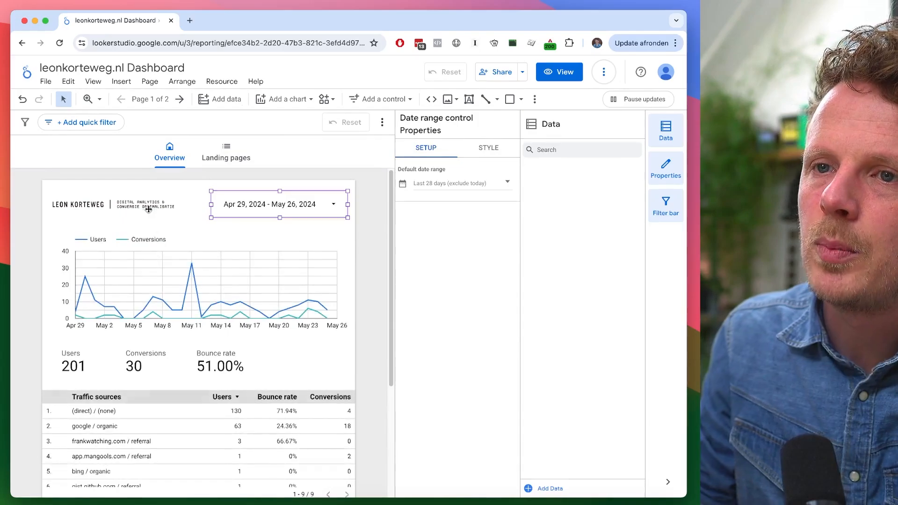
{"action": "right_click", "coordinate": [148, 209]}
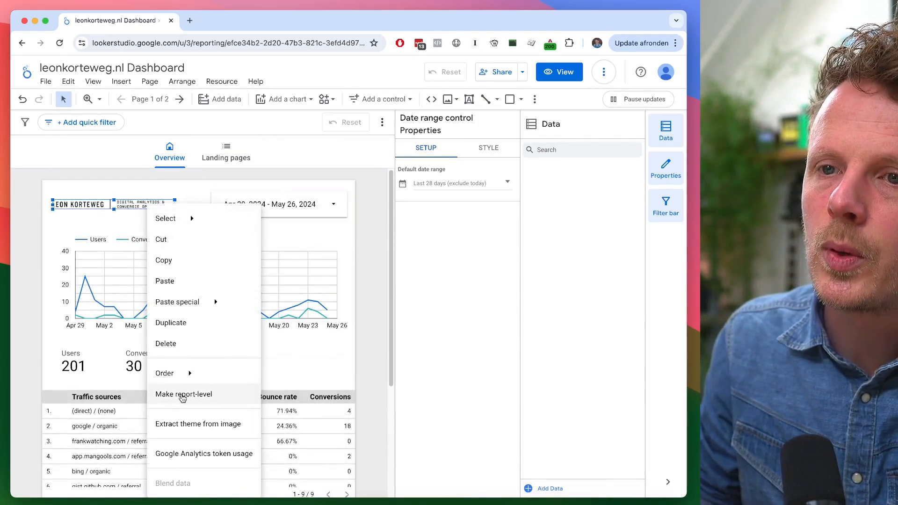
{"action": "left_click", "coordinate": [183, 396]}
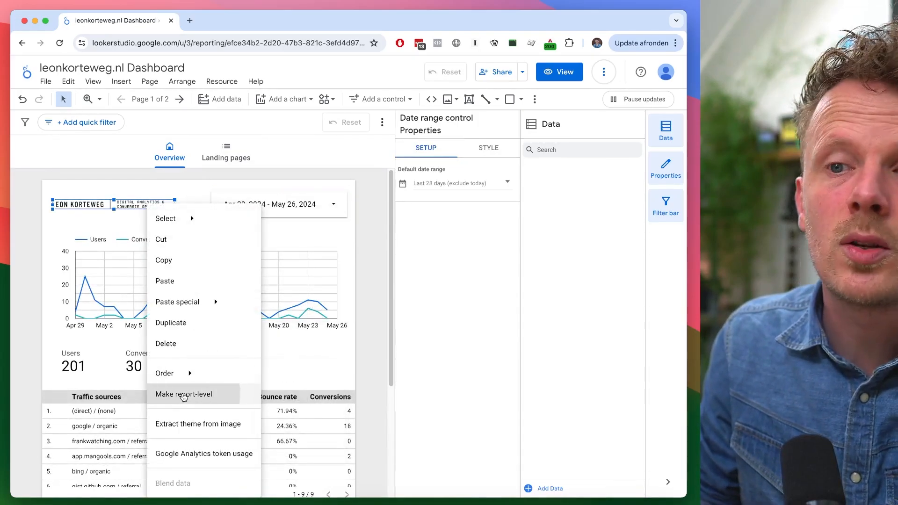
{"action": "left_click", "coordinate": [233, 154]}
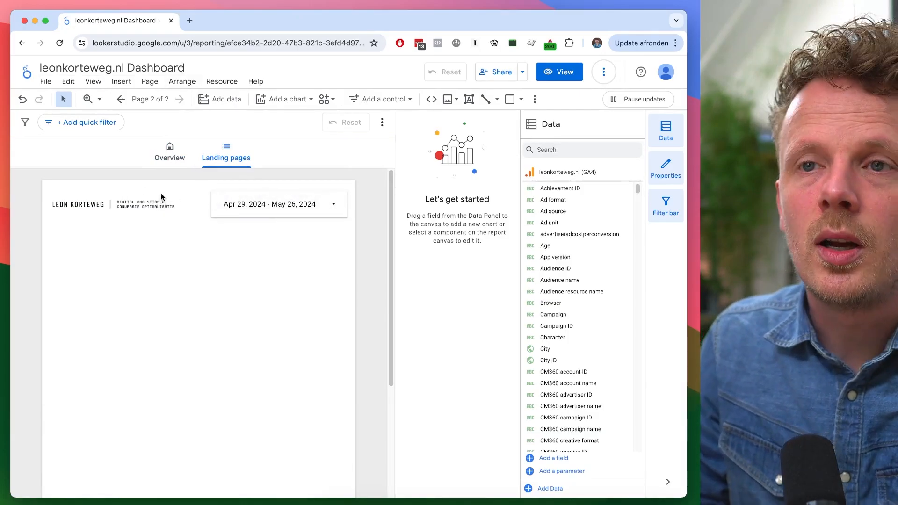
{"action": "left_click", "coordinate": [169, 158]}
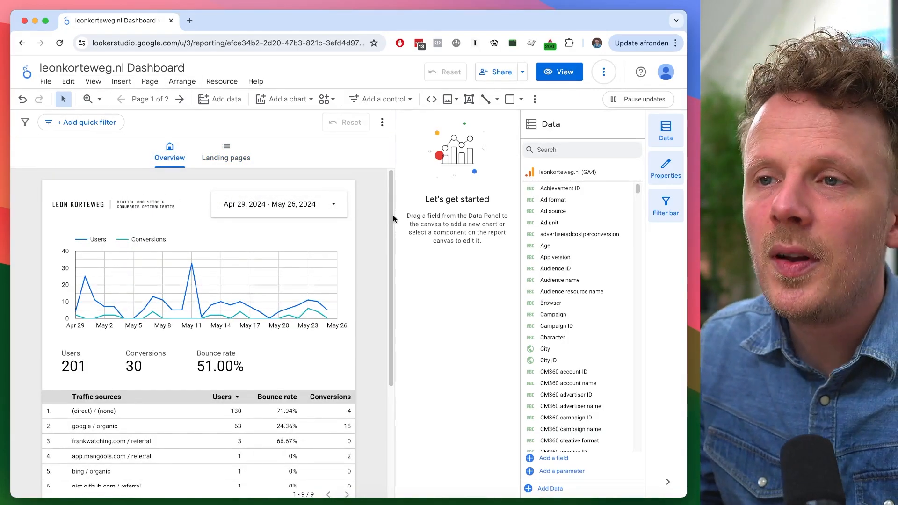
- Copy the line chart, scorecards and table from the Overview page onto the Landing pages page
{"action": "left_click_drag", "start_coordinate": [313, 341], "coordinate": [70, 455]}
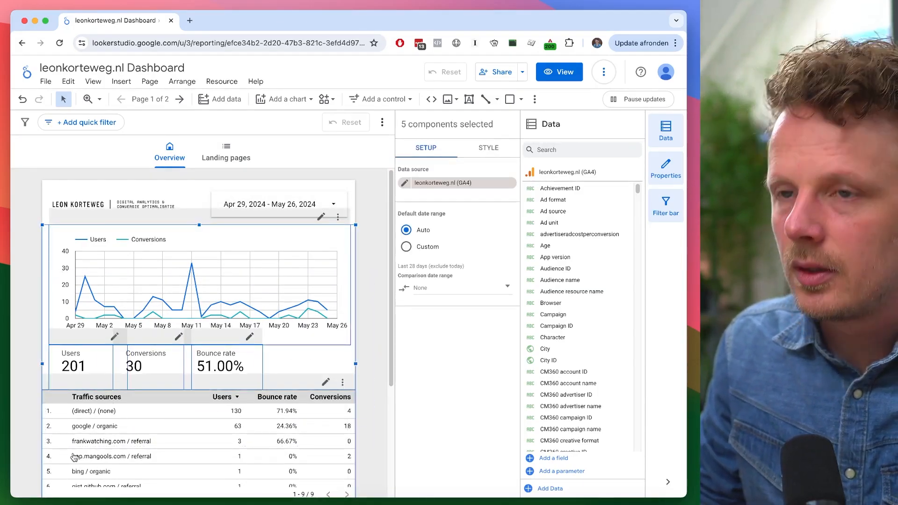
{"action": "left_click", "coordinate": [232, 155]}
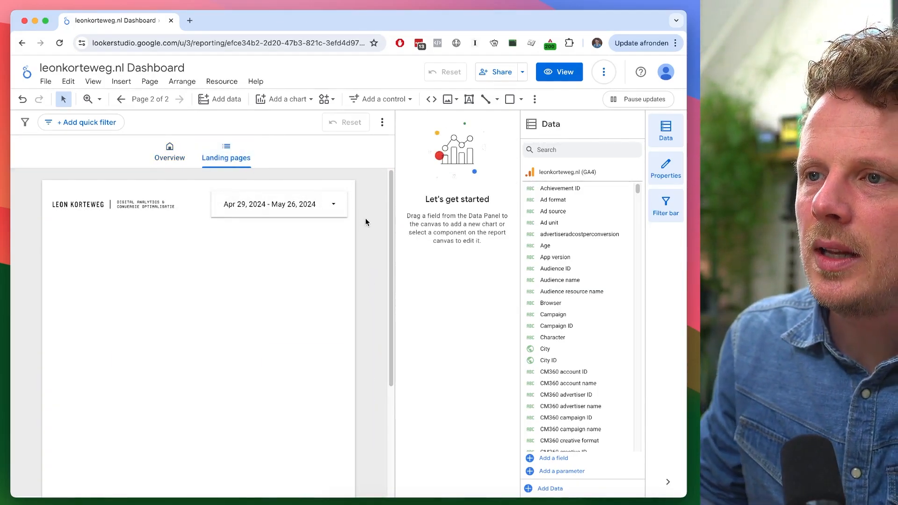
{"action": "key", "text": "super+v"}
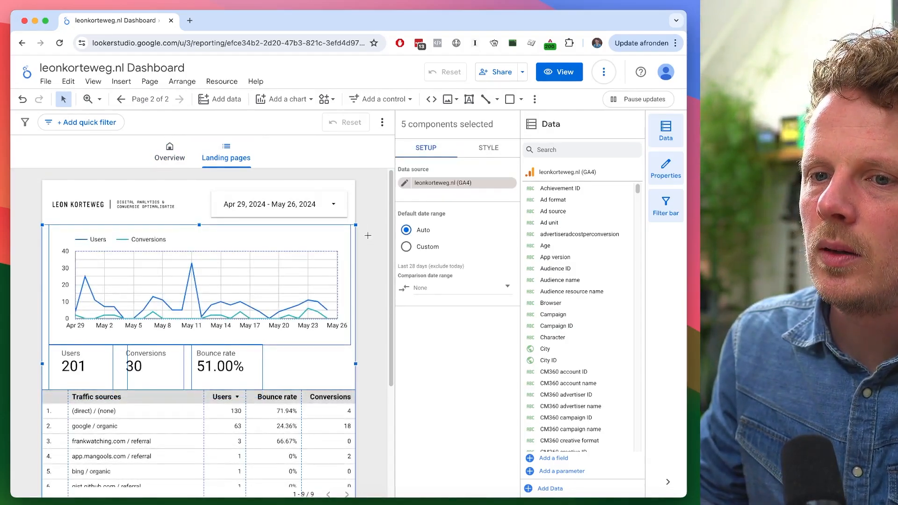
- Enlarge the pasted table on Landing pages and set its dimension to Landing page
{"action": "left_click", "coordinate": [366, 239]}
{"action": "scroll", "coordinate": [366, 250], "scroll_direction": "down", "scroll_amount": 5}
{"action": "left_click", "coordinate": [189, 382]}
{"action": "left_click_drag", "start_coordinate": [199, 399], "coordinate": [197, 486]}
{"action": "scroll", "coordinate": [367, 366], "scroll_direction": "down", "scroll_amount": 3}
{"action": "scroll", "coordinate": [366, 365], "scroll_direction": "up", "scroll_amount": 3}
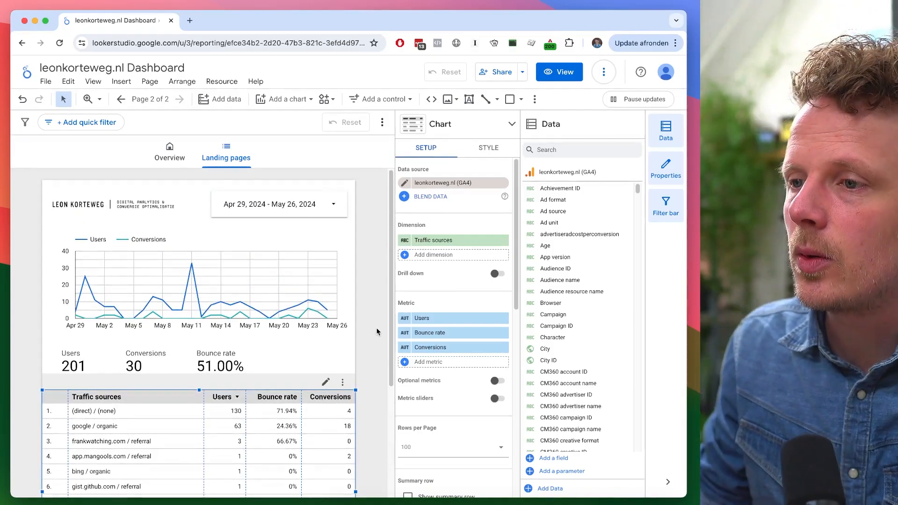
{"action": "left_click", "coordinate": [435, 244]}
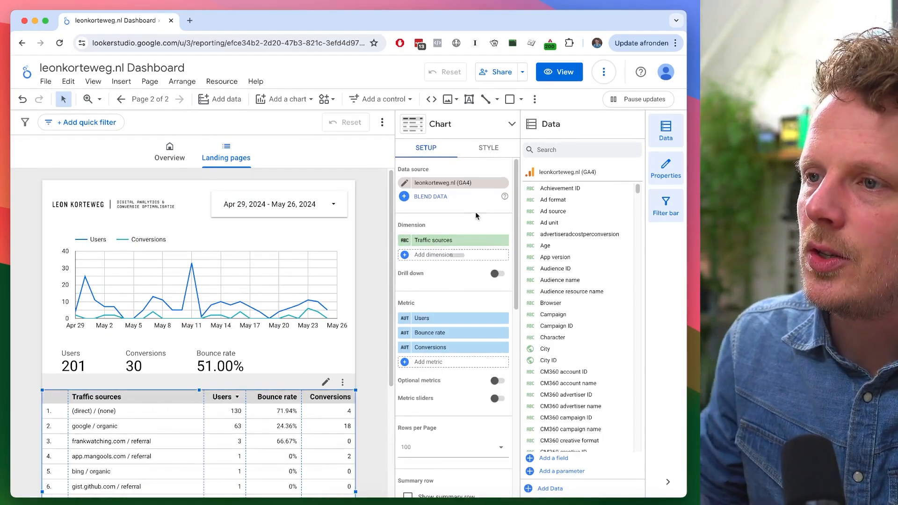
{"action": "left_click", "coordinate": [435, 241]}
{"action": "type", "text": "landing"}
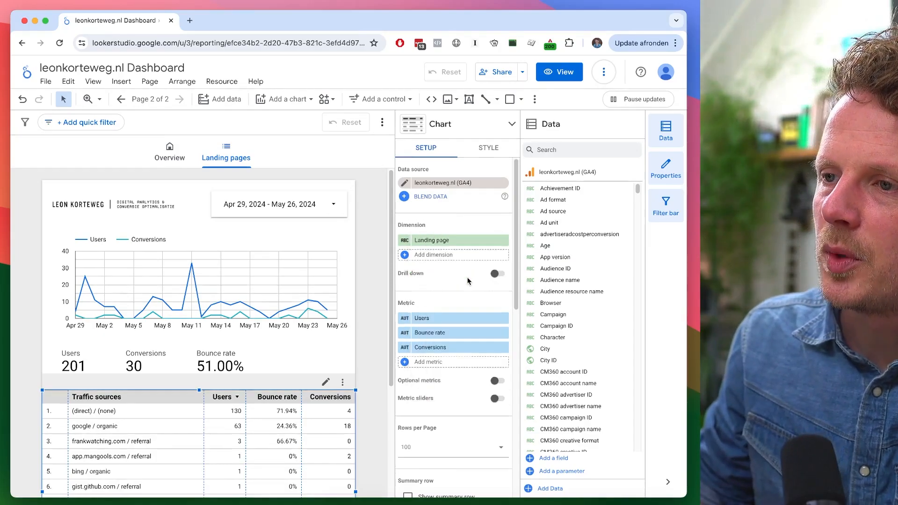
{"action": "left_click", "coordinate": [467, 279]}
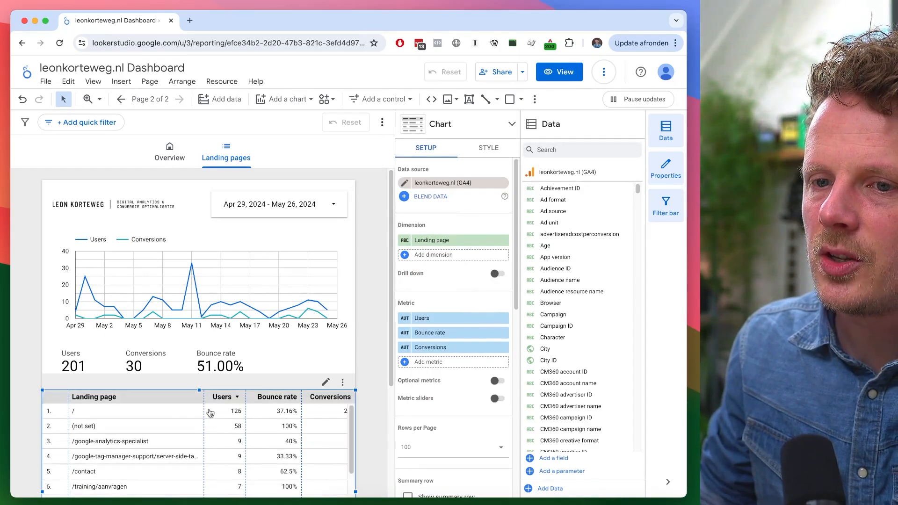
- Scroll through the landing page table to review its rows
{"action": "scroll", "coordinate": [375, 382], "scroll_direction": "down", "scroll_amount": 5}
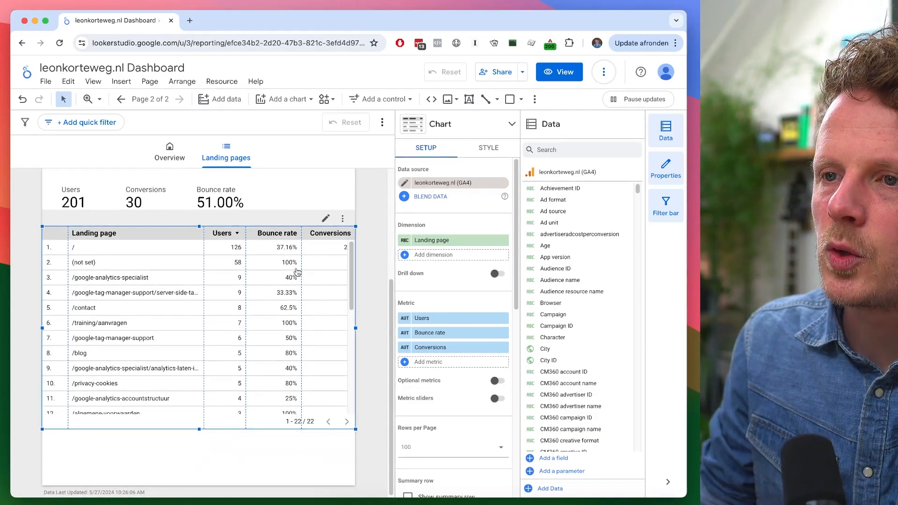
{"action": "left_click", "coordinate": [35, 275]}
{"action": "scroll", "coordinate": [35, 275], "scroll_direction": "up", "scroll_amount": 2}
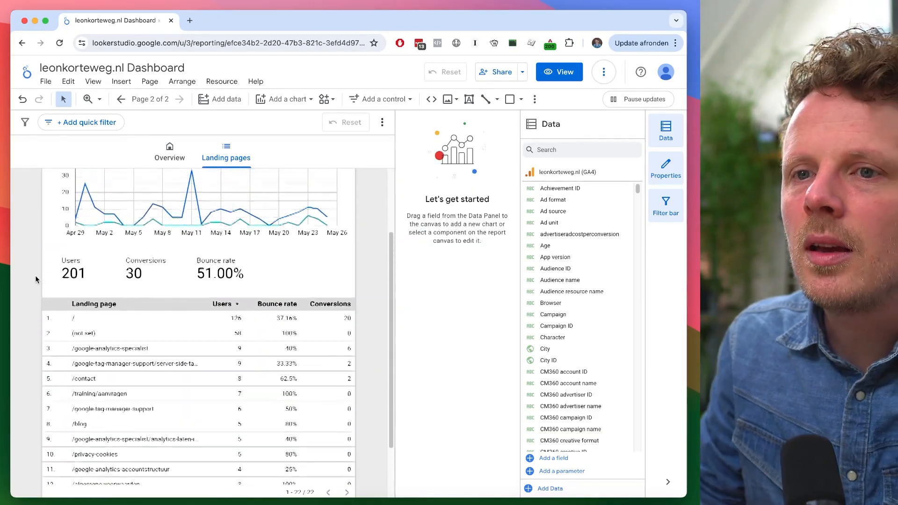
{"action": "scroll", "coordinate": [36, 279], "scroll_direction": "up", "scroll_amount": 1}
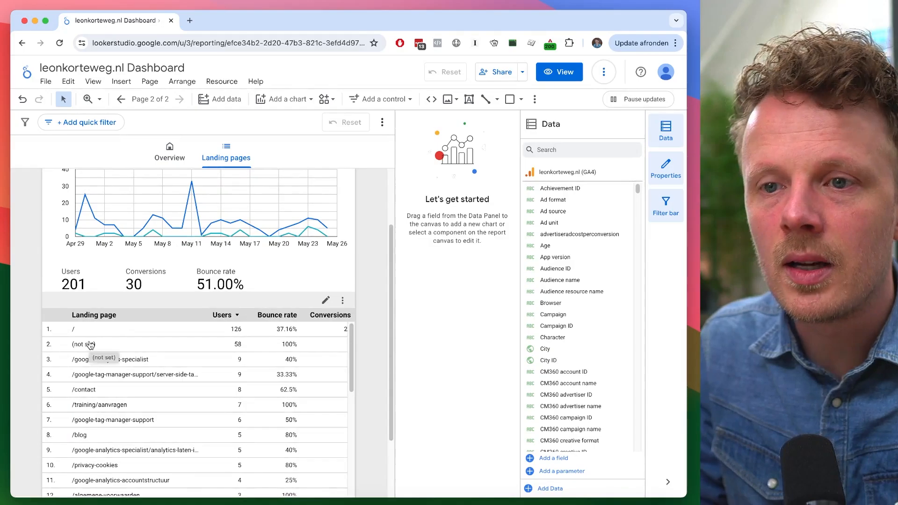
{"action": "scroll", "coordinate": [29, 253], "scroll_direction": "up", "scroll_amount": 3}
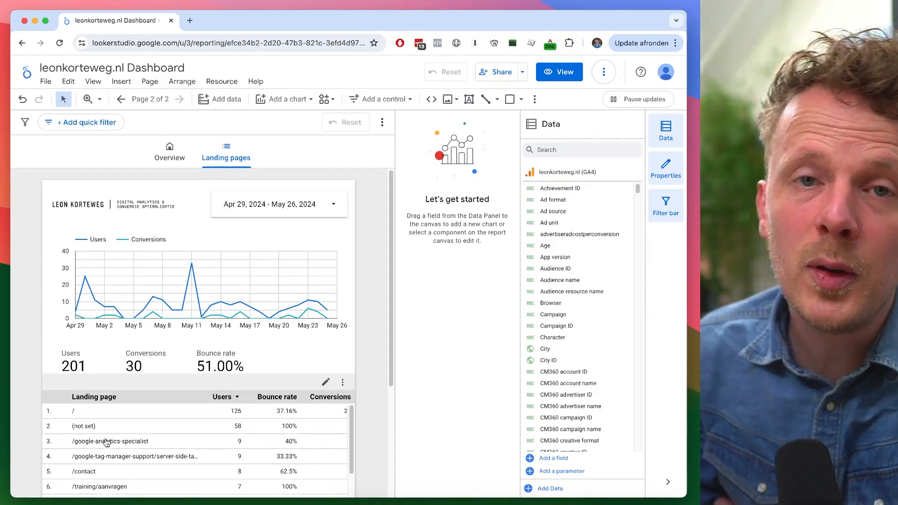
- Add a new filter to the landing page table named Filter (not set) landing page
{"action": "left_click", "coordinate": [167, 443]}
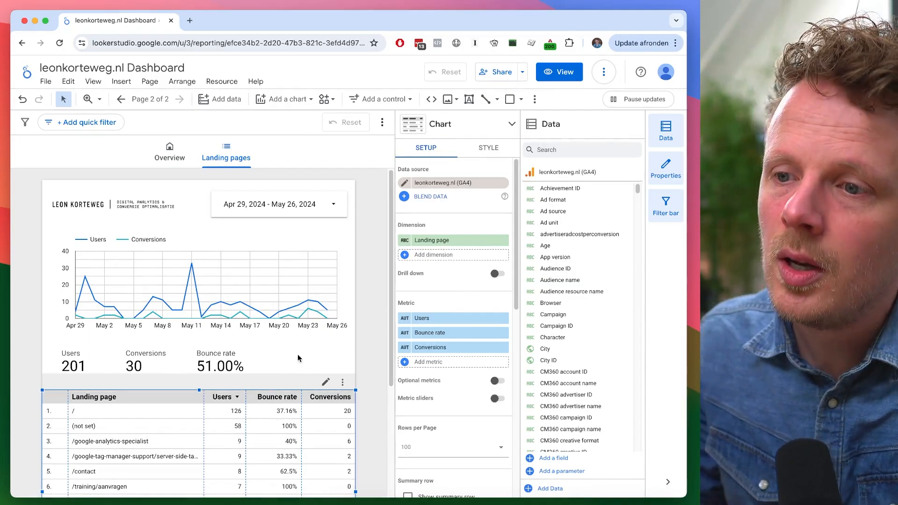
{"action": "scroll", "coordinate": [297, 354], "scroll_direction": "down", "scroll_amount": 3}
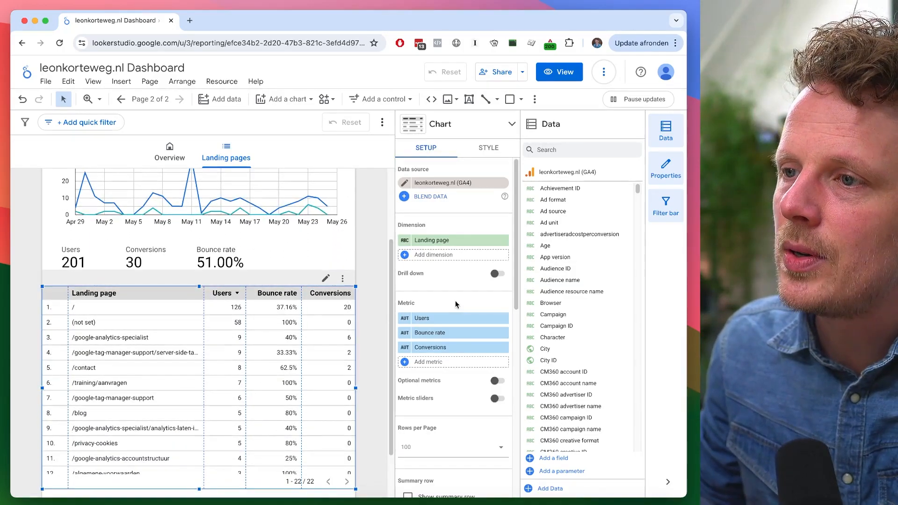
{"action": "scroll", "coordinate": [451, 309], "scroll_direction": "down", "scroll_amount": 6}
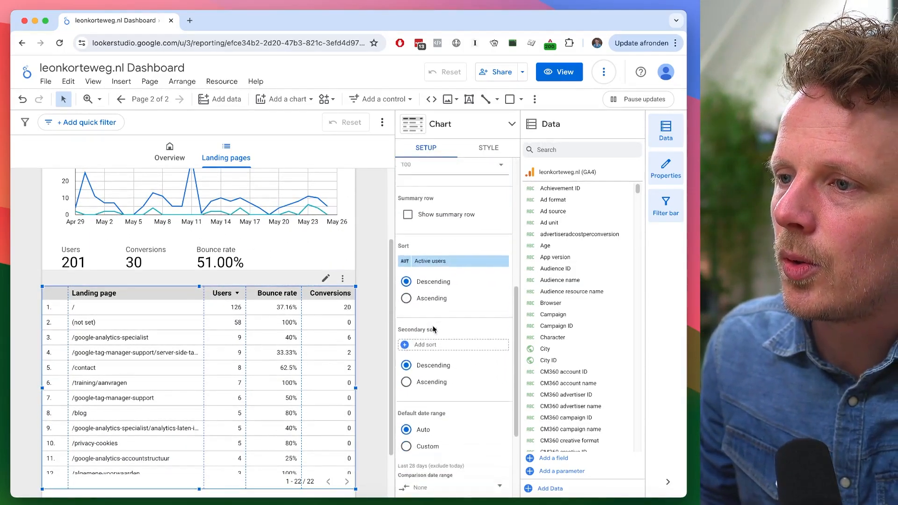
{"action": "scroll", "coordinate": [432, 329], "scroll_direction": "down", "scroll_amount": 3}
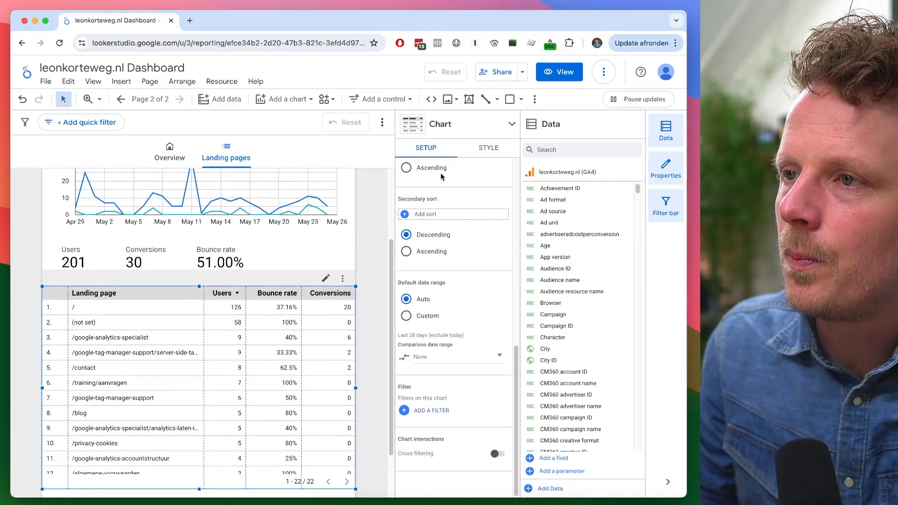
{"action": "left_click", "coordinate": [430, 412]}
{"action": "left_click", "coordinate": [66, 289]}
{"action": "type", "text": "Filter (not set) landing page"}
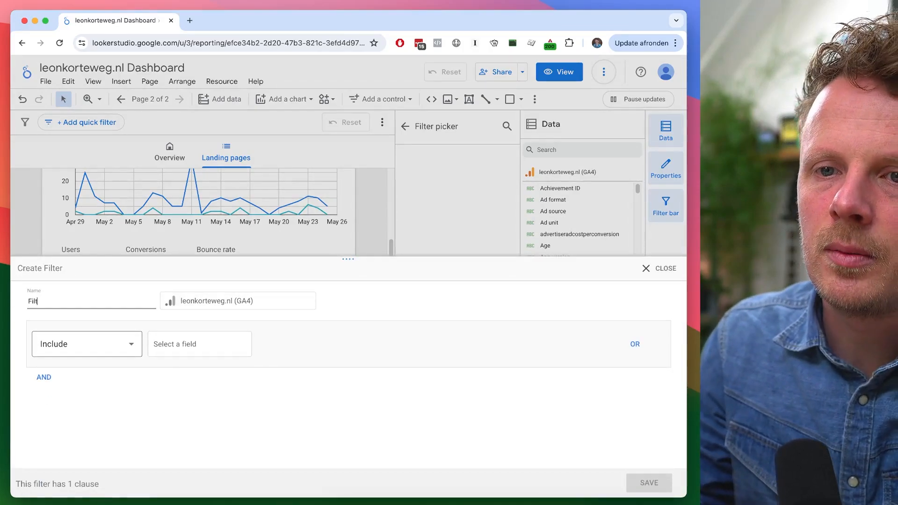
{"action": "triple_click", "coordinate": [92, 301]}
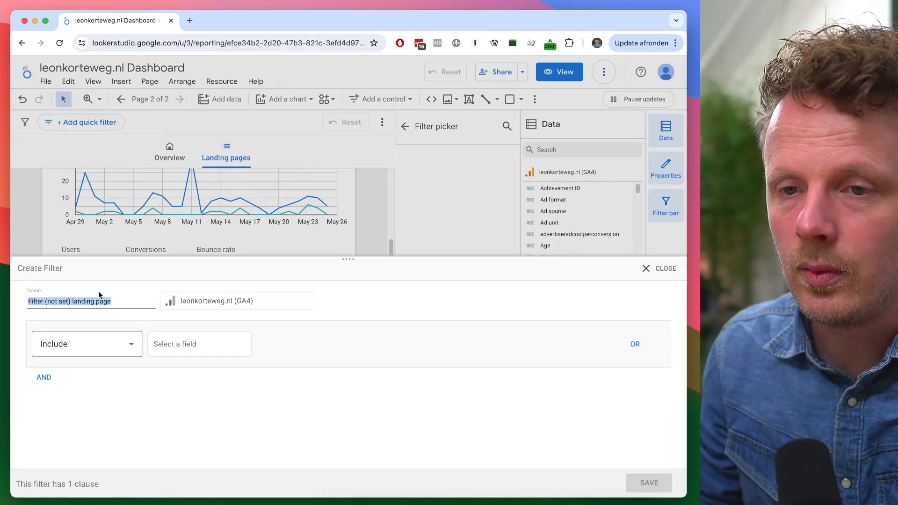
- Set the filter to exclude Landing page equal to (not set) and save it
{"action": "left_click", "coordinate": [85, 344]}
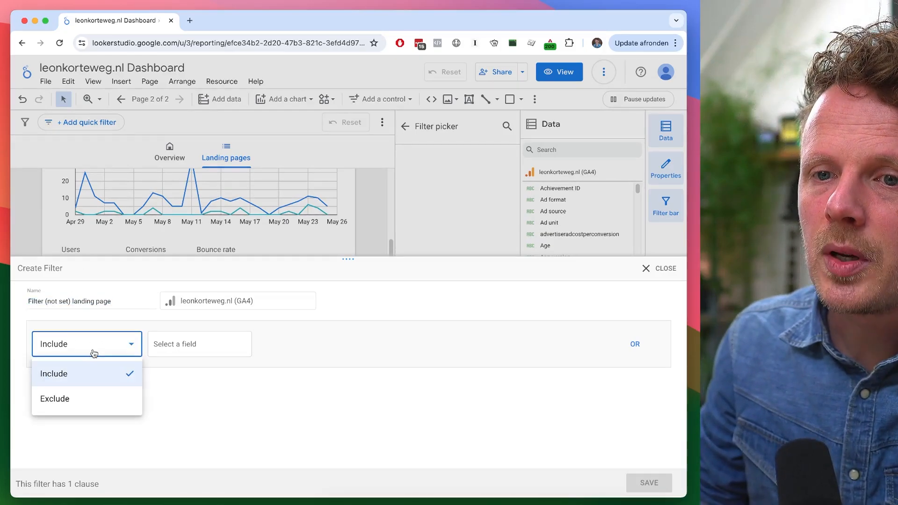
{"action": "left_click", "coordinate": [94, 399]}
{"action": "left_click", "coordinate": [180, 344]}
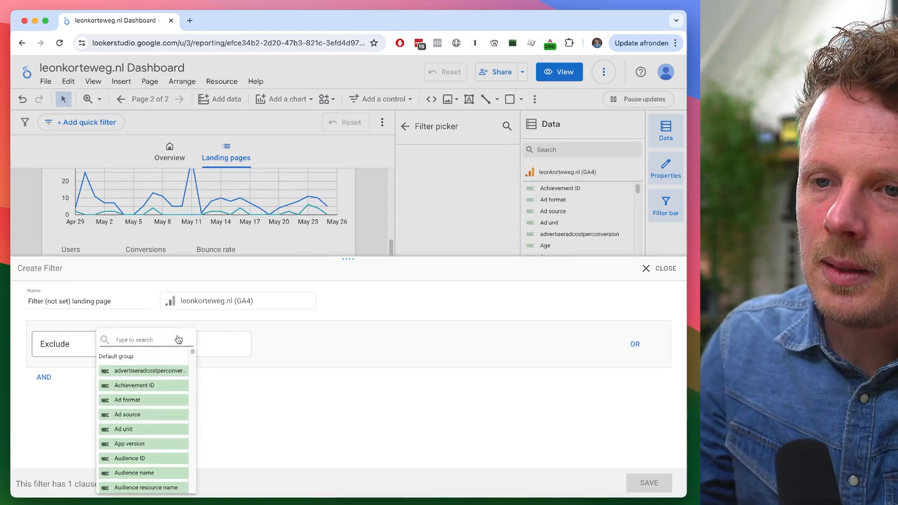
{"action": "left_click", "coordinate": [141, 371]}
{"action": "left_click", "coordinate": [306, 343]}
{"action": "left_click", "coordinate": [308, 373]}
{"action": "left_click", "coordinate": [433, 347]}
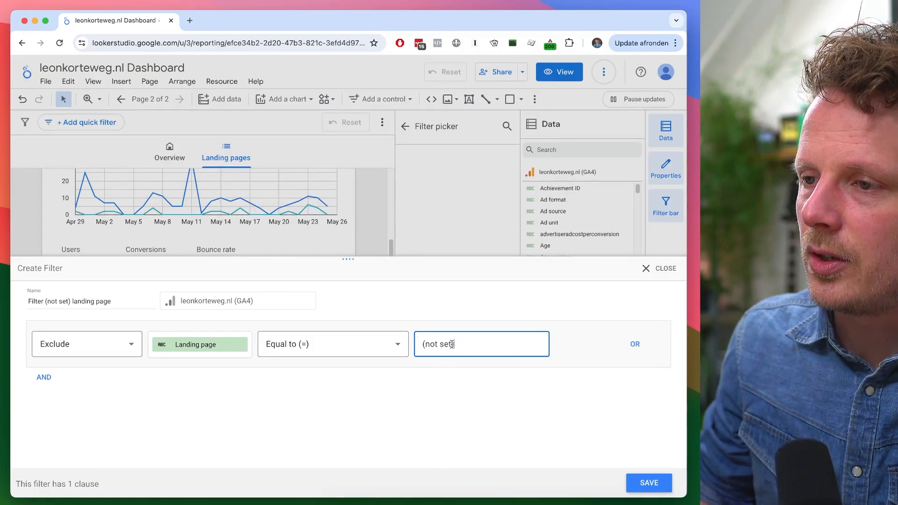
{"action": "left_click", "coordinate": [649, 483]}
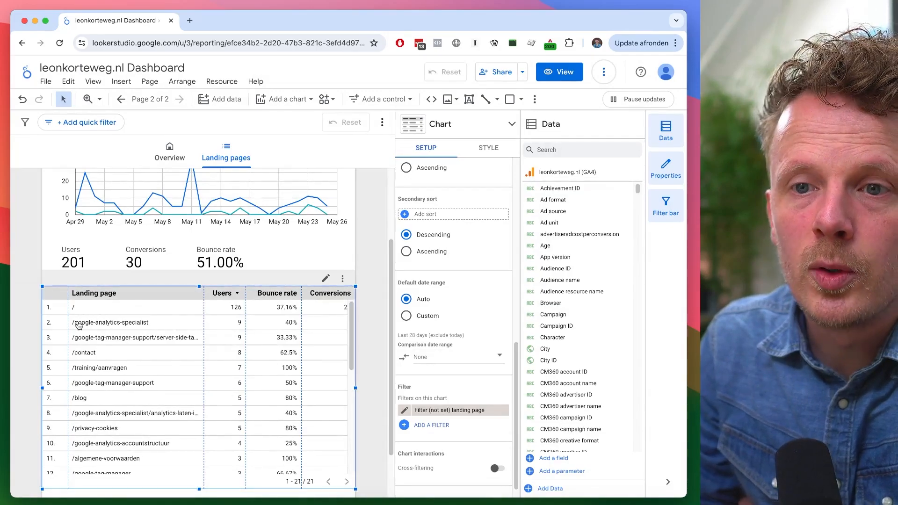
{"action": "left_click", "coordinate": [369, 324]}
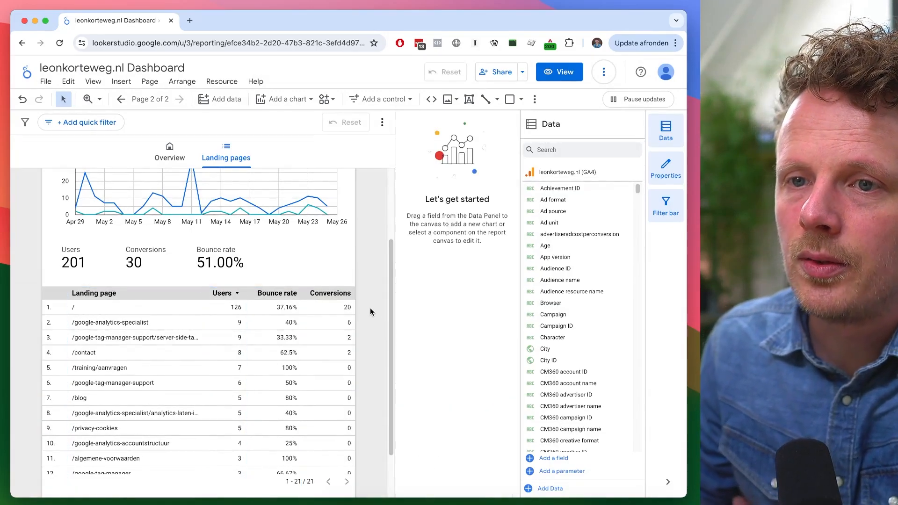
- Duplicate the Landing pages report page
{"action": "scroll", "coordinate": [370, 309], "scroll_direction": "up", "scroll_amount": 3}
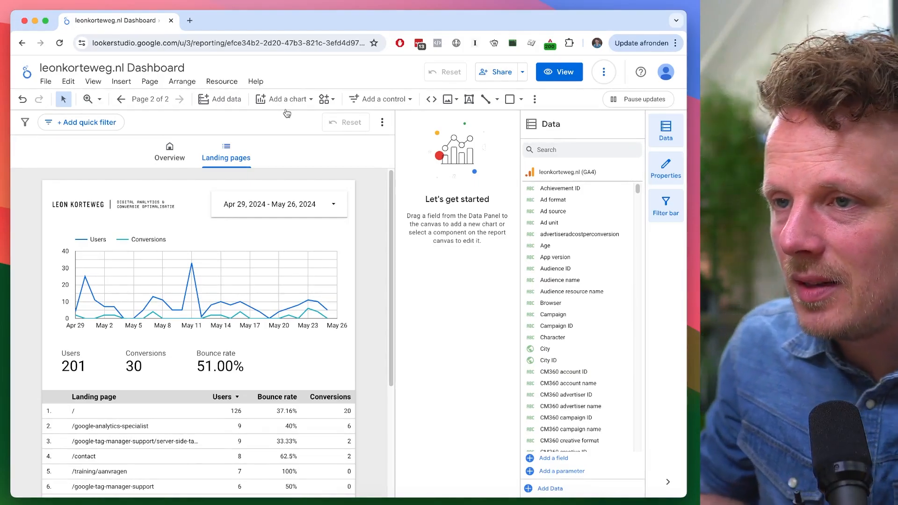
{"action": "left_click", "coordinate": [154, 107]}
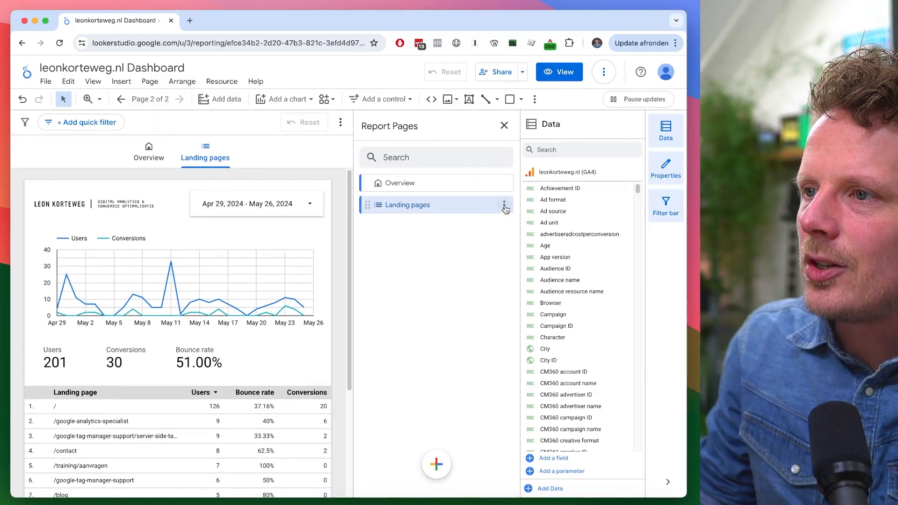
{"action": "left_click", "coordinate": [504, 207]}
{"action": "left_click", "coordinate": [528, 238]}
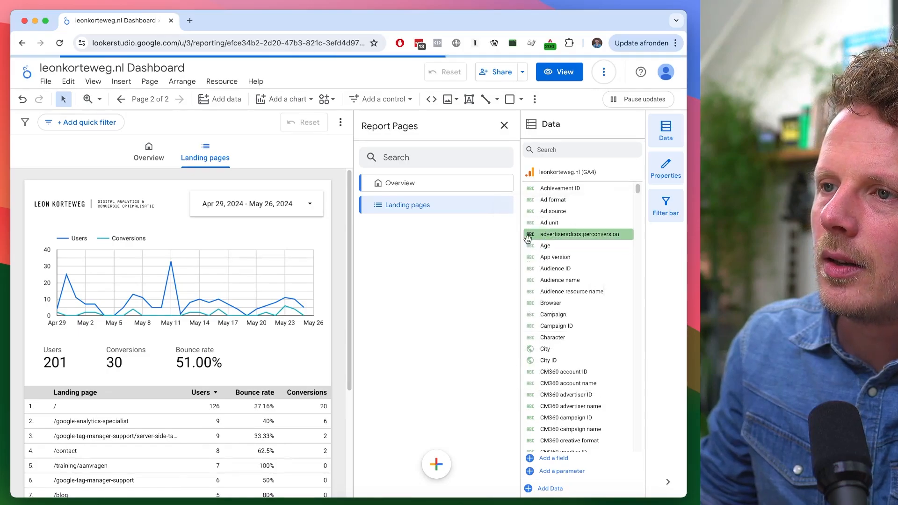
- Set the copied page's navigation icon to Analytics
{"action": "left_click", "coordinate": [508, 230]}
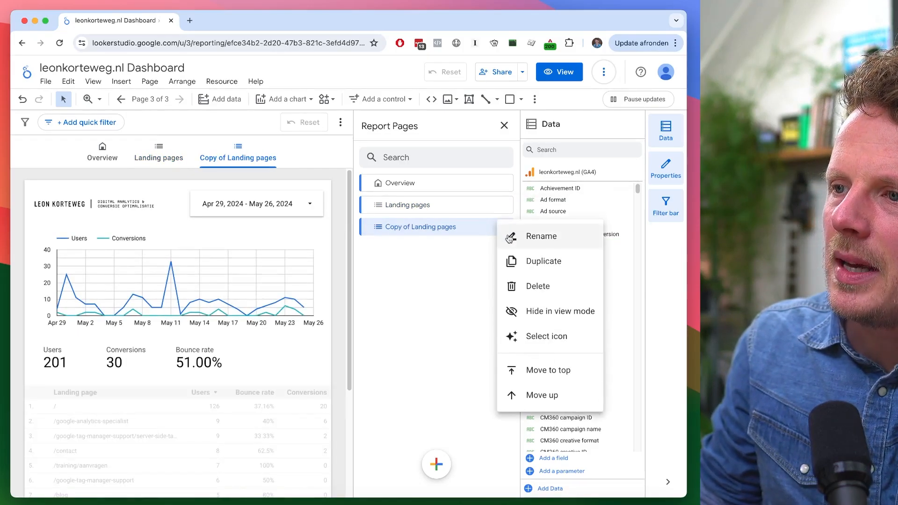
{"action": "left_click", "coordinate": [515, 337]}
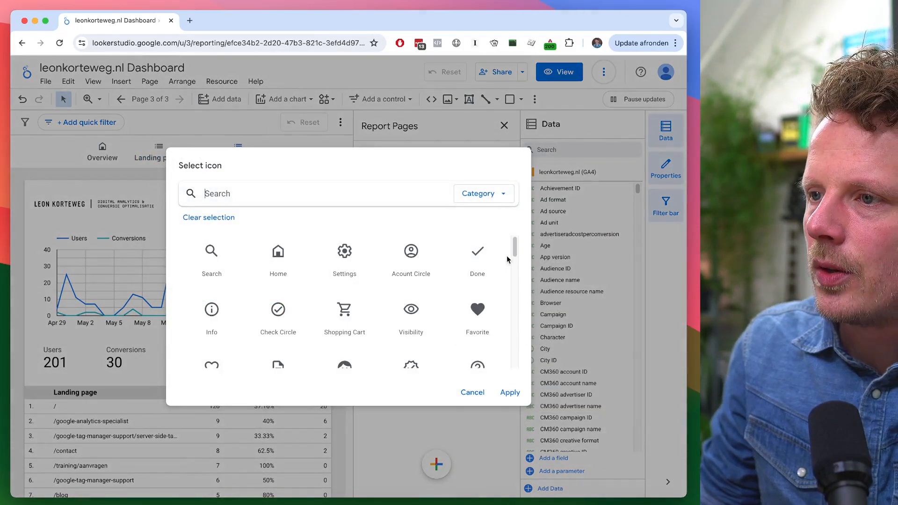
{"action": "scroll", "coordinate": [507, 260], "scroll_direction": "down", "scroll_amount": 5}
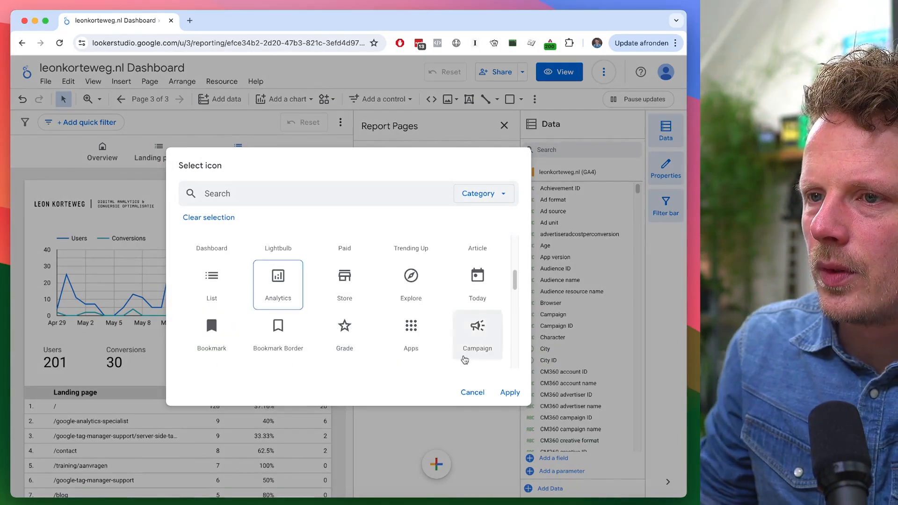
{"action": "left_click", "coordinate": [509, 394]}
- Rename the copied page to Top pages
{"action": "double_click", "coordinate": [404, 224]}
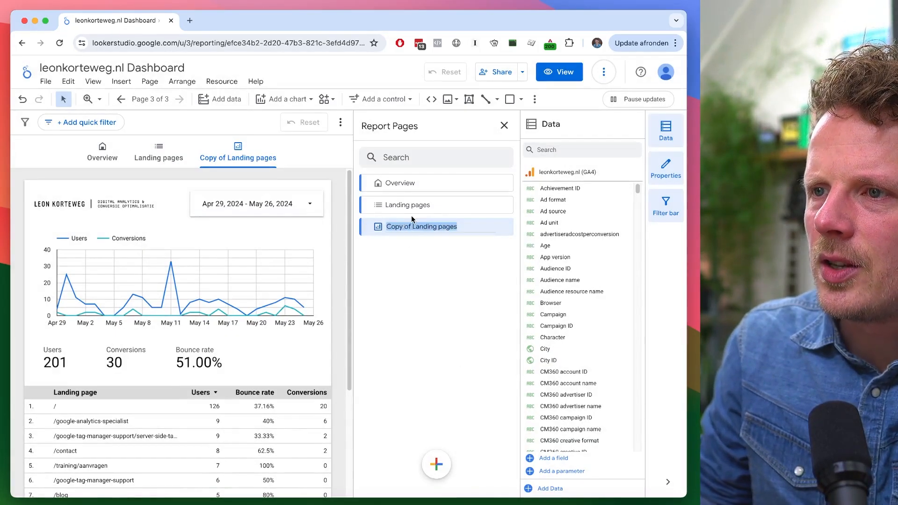
{"action": "type", "text": "Top pages"}
{"action": "key", "text": "Return"}
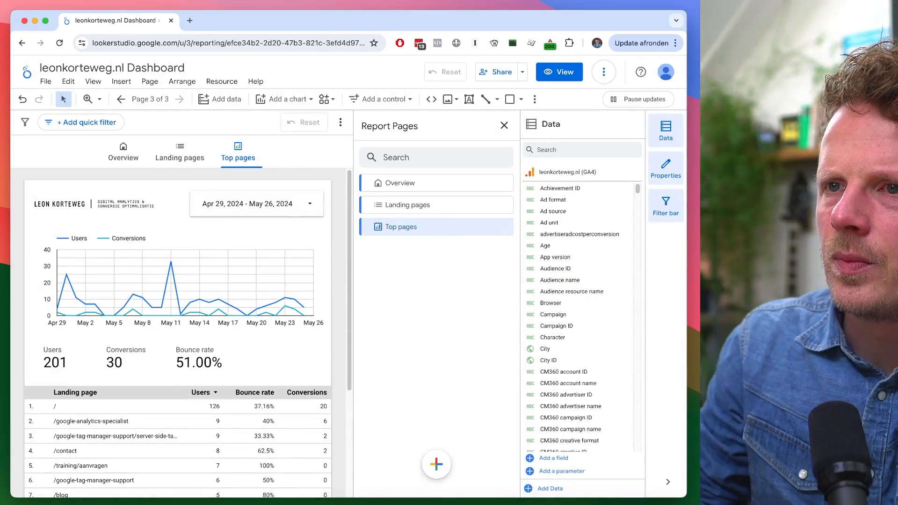
{"action": "left_click", "coordinate": [338, 221]}
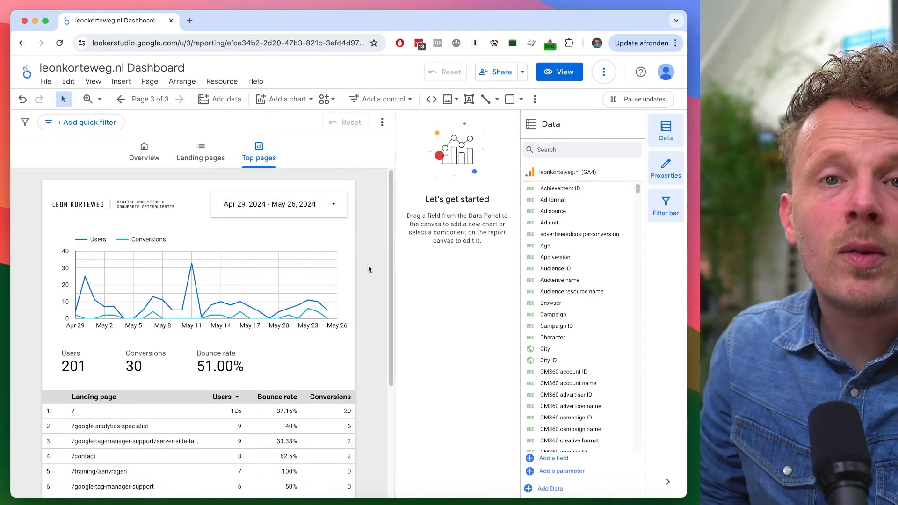
- On the Top pages line chart, remove the Conversions metric and replace Users with Views
{"action": "scroll", "coordinate": [374, 279], "scroll_direction": "down", "scroll_amount": 2}
{"action": "scroll", "coordinate": [383, 300], "scroll_direction": "up", "scroll_amount": 2}
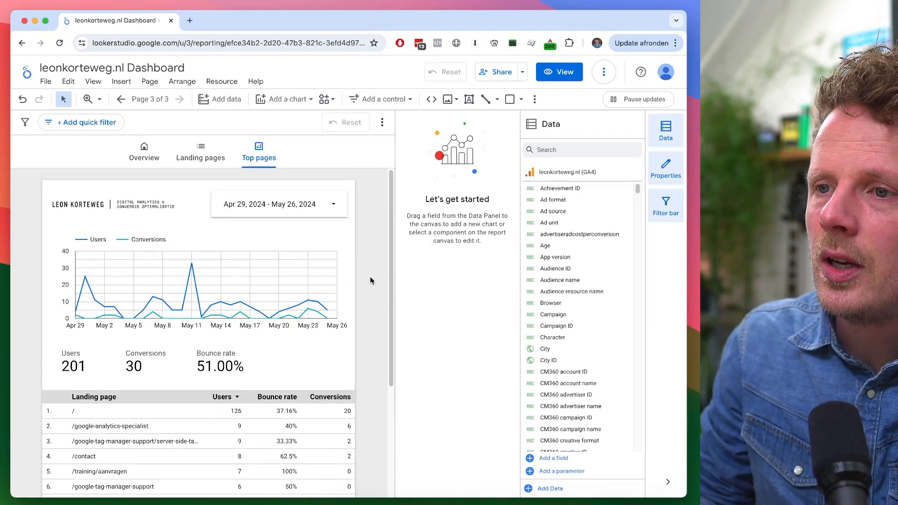
{"action": "left_click", "coordinate": [260, 295]}
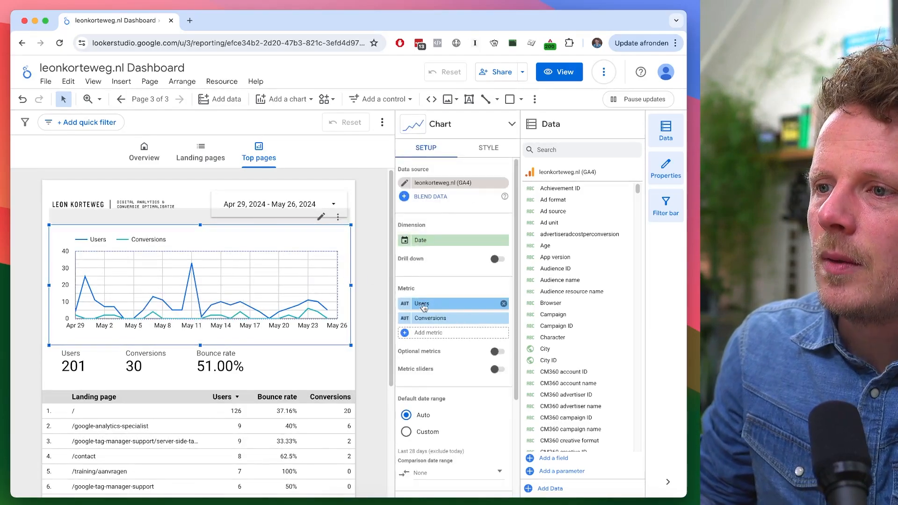
{"action": "left_click", "coordinate": [504, 320]}
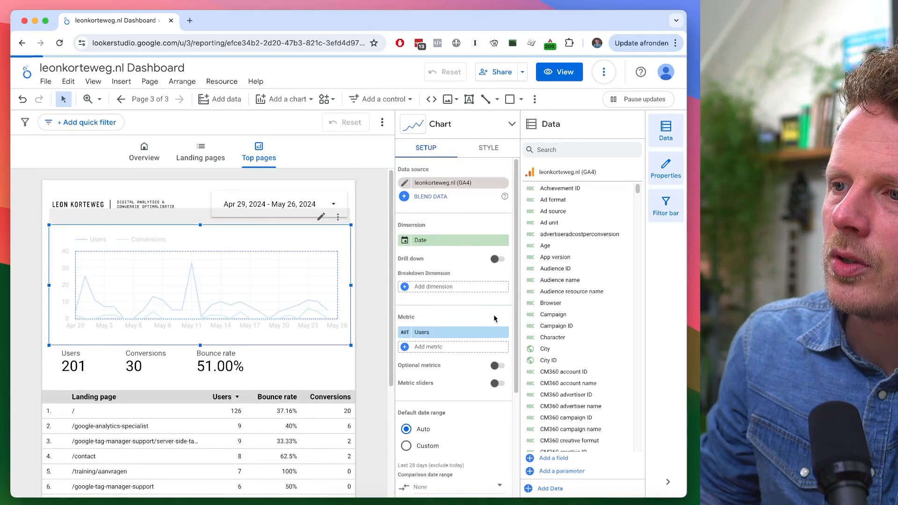
{"action": "left_click", "coordinate": [464, 332]}
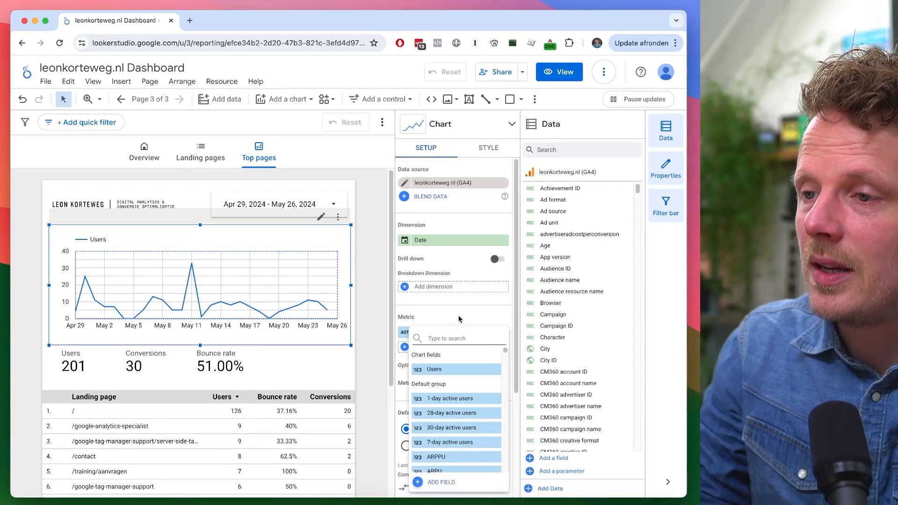
{"action": "type", "text": "view"}
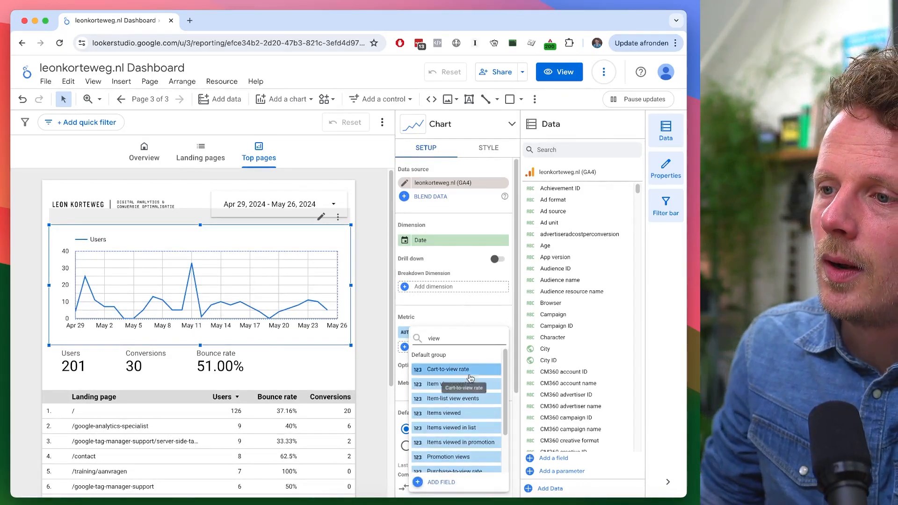
{"action": "scroll", "coordinate": [456, 381], "scroll_direction": "down", "scroll_amount": 3}
{"action": "left_click", "coordinate": [455, 382]}
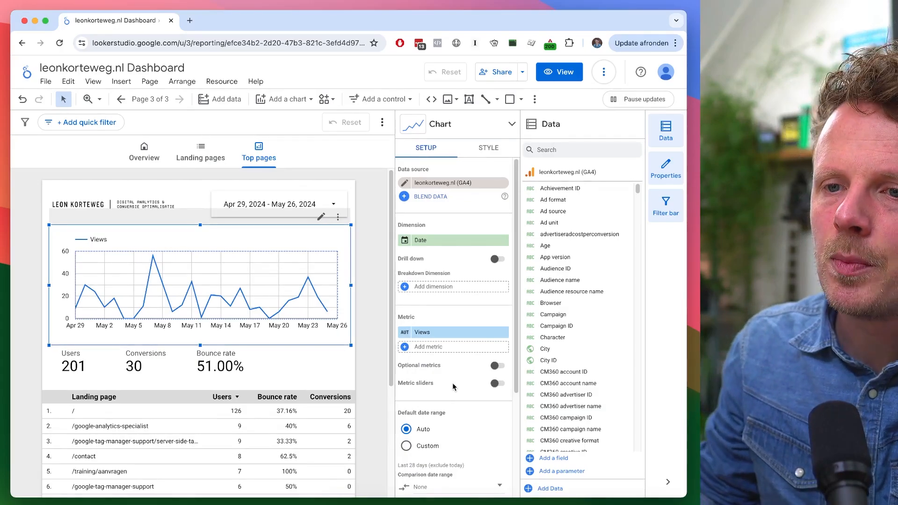
- Delete the Bounce rate and Conversions scorecards
{"action": "left_click", "coordinate": [219, 364]}
{"action": "left_click", "coordinate": [159, 363], "text": "shift"}
{"action": "key", "text": "Delete"}
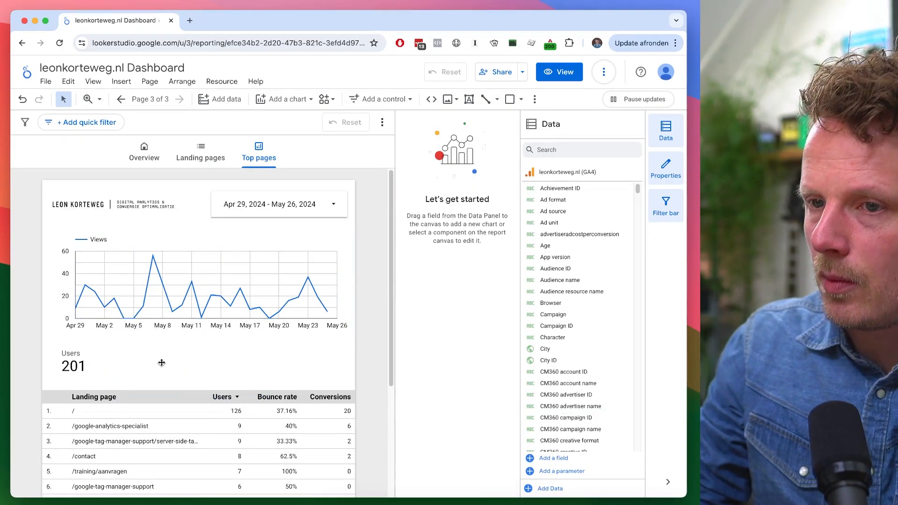
- Change the remaining scorecard's metric to Views
{"action": "left_click", "coordinate": [126, 372]}
{"action": "left_click", "coordinate": [439, 240]}
{"action": "left_click", "coordinate": [457, 292]}
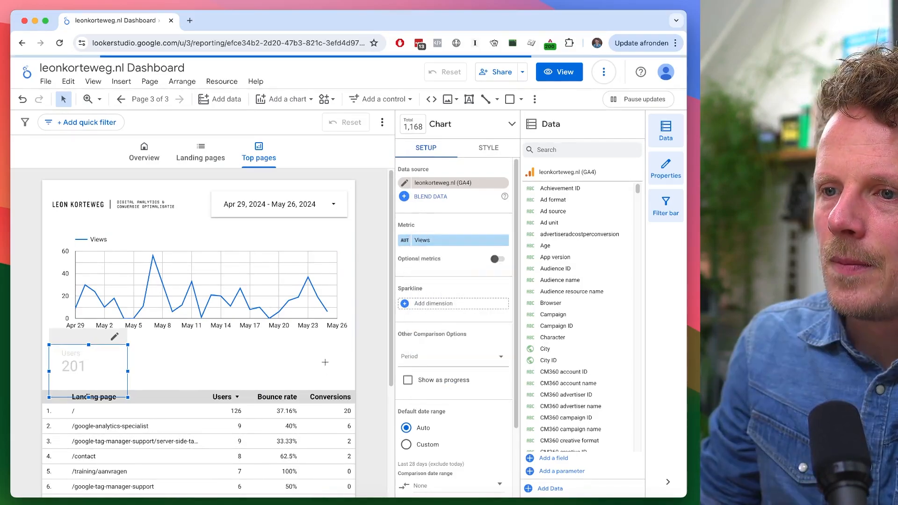
- Remove the Filter (not set) landing page filter from the table
{"action": "scroll", "coordinate": [338, 332], "scroll_direction": "down", "scroll_amount": 2}
{"action": "left_click", "coordinate": [337, 332]}
{"action": "left_click", "coordinate": [337, 333]}
{"action": "scroll", "coordinate": [375, 353], "scroll_direction": "down", "scroll_amount": 2}
{"action": "scroll", "coordinate": [375, 353], "scroll_direction": "up", "scroll_amount": 3}
{"action": "scroll", "coordinate": [375, 354], "scroll_direction": "up", "scroll_amount": 1}
{"action": "scroll", "coordinate": [370, 363], "scroll_direction": "down", "scroll_amount": 1}
{"action": "scroll", "coordinate": [373, 374], "scroll_direction": "up", "scroll_amount": 1}
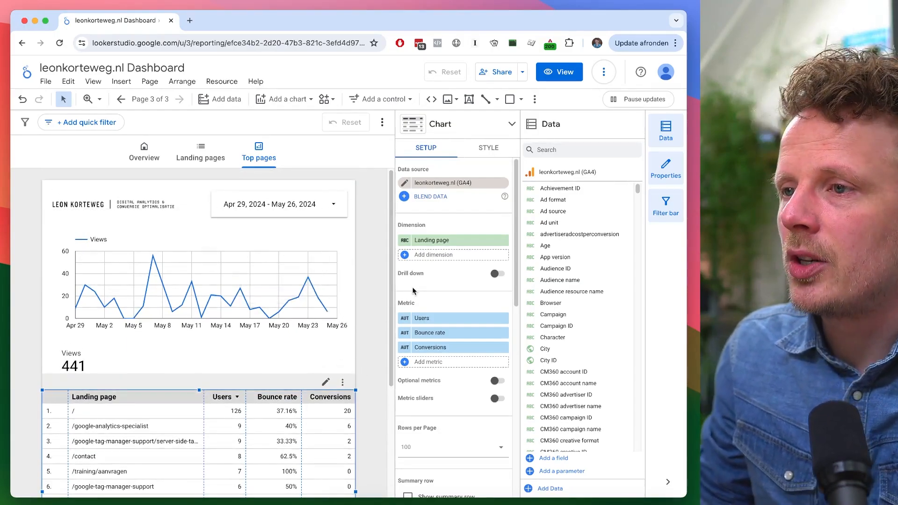
{"action": "scroll", "coordinate": [437, 388], "scroll_direction": "down", "scroll_amount": 10}
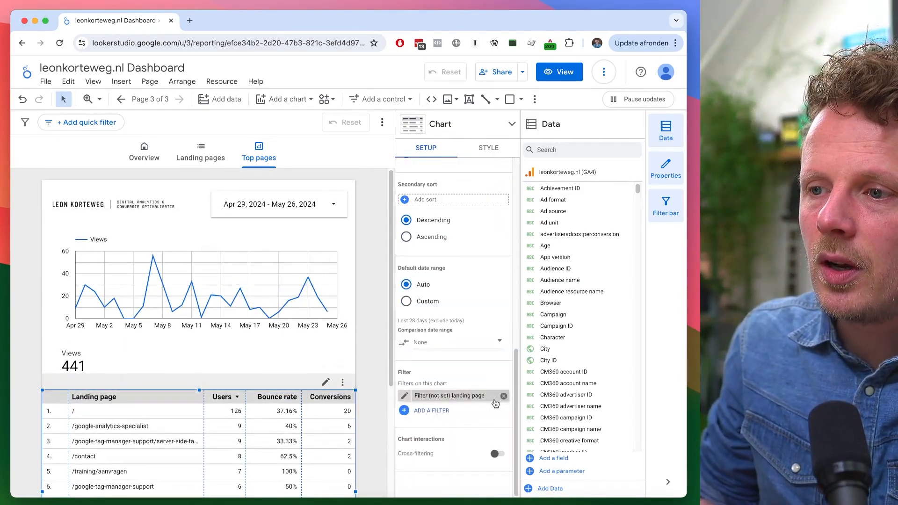
{"action": "left_click", "coordinate": [503, 396]}
{"action": "scroll", "coordinate": [473, 281], "scroll_direction": "up", "scroll_amount": 10}
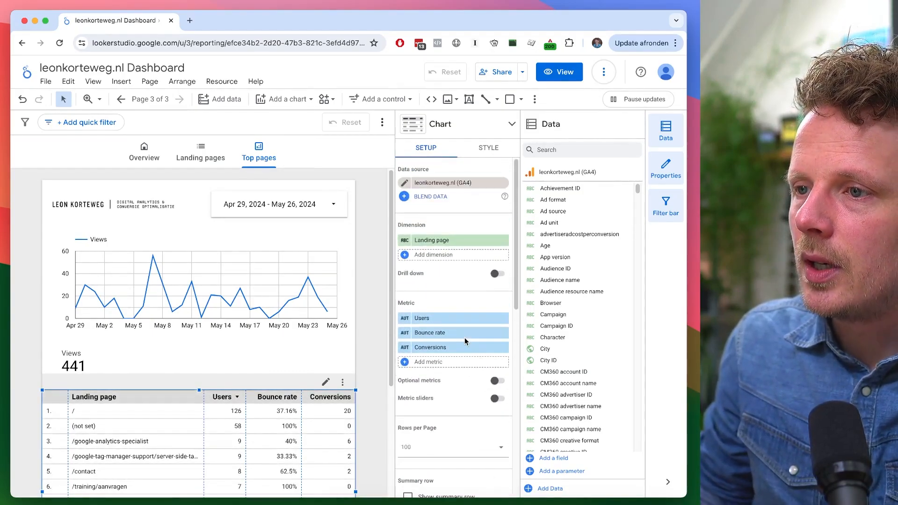
- Change the table's dimension to Page path
{"action": "left_click", "coordinate": [435, 243]}
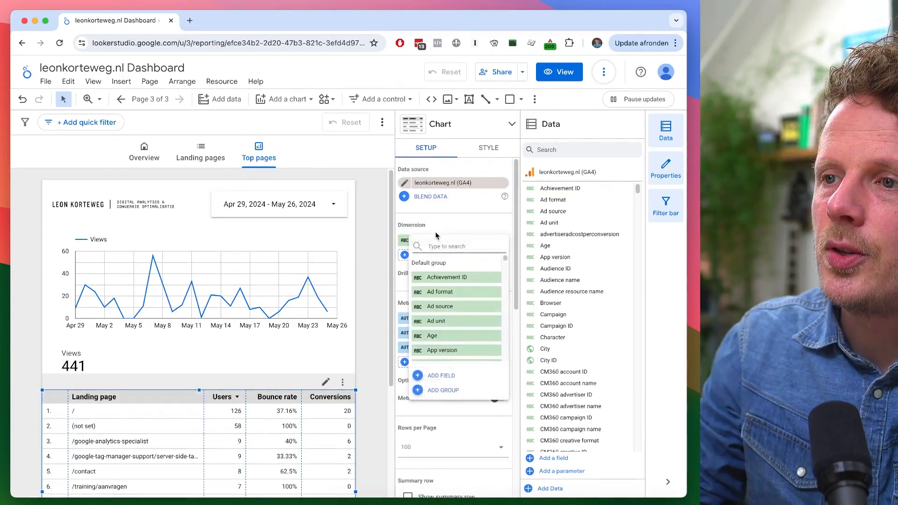
{"action": "type", "text": "page"}
{"action": "scroll", "coordinate": [456, 318], "scroll_direction": "down", "scroll_amount": 2}
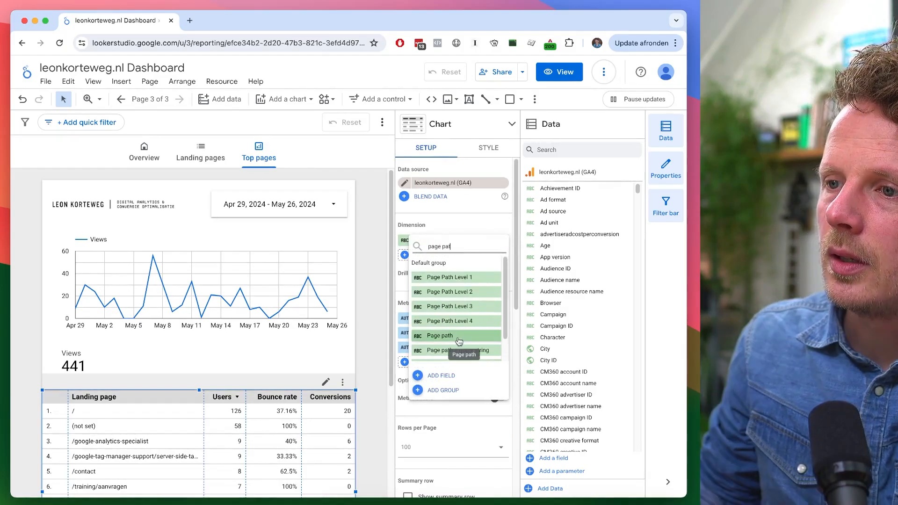
{"action": "left_click", "coordinate": [459, 346]}
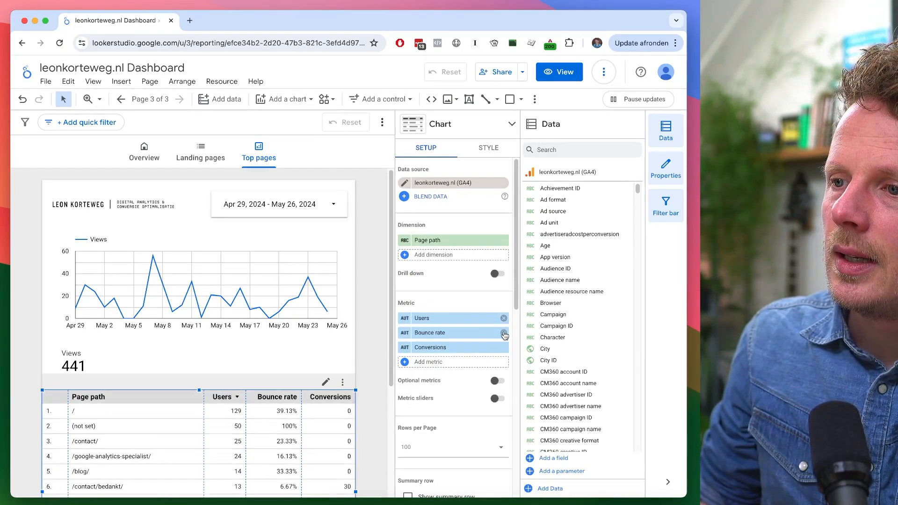
- Remove the Bounce rate and Conversions metrics from the table and replace Users with Views
{"action": "left_click", "coordinate": [504, 332]}
{"action": "left_click", "coordinate": [504, 333]}
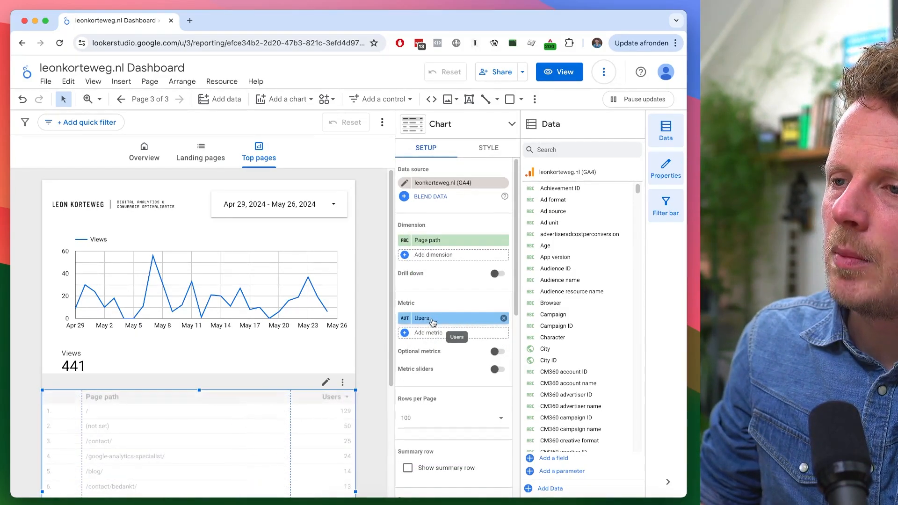
{"action": "left_click", "coordinate": [448, 319]}
{"action": "type", "text": "views"}
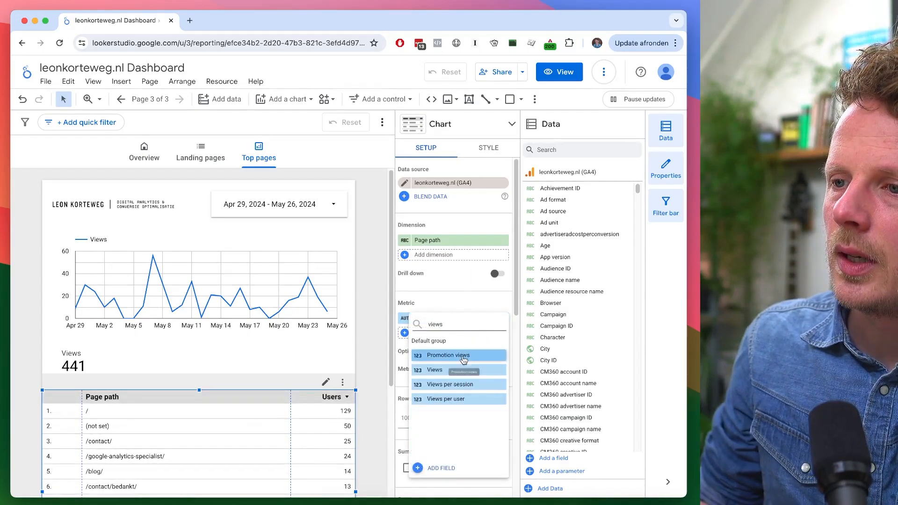
{"action": "left_click", "coordinate": [442, 370]}
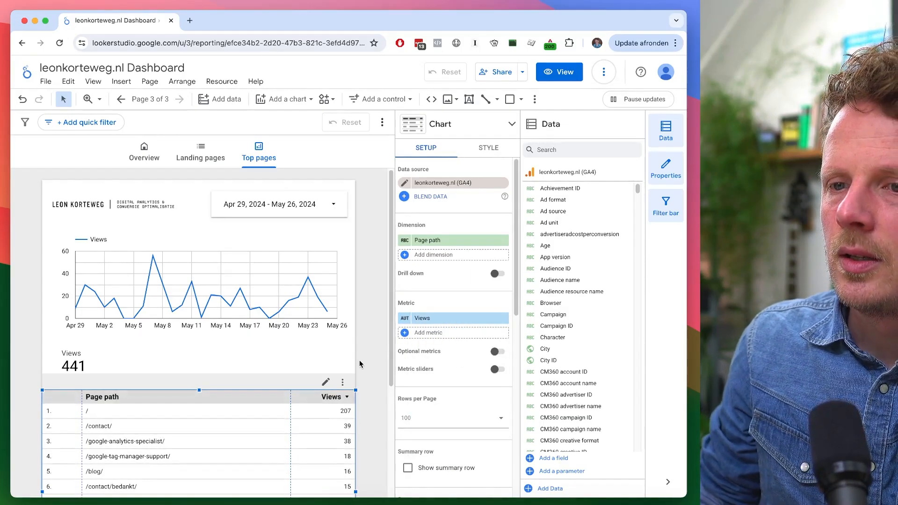
- Add a new calculated field named Page for the table's dimension
{"action": "scroll", "coordinate": [363, 360], "scroll_direction": "down", "scroll_amount": 5}
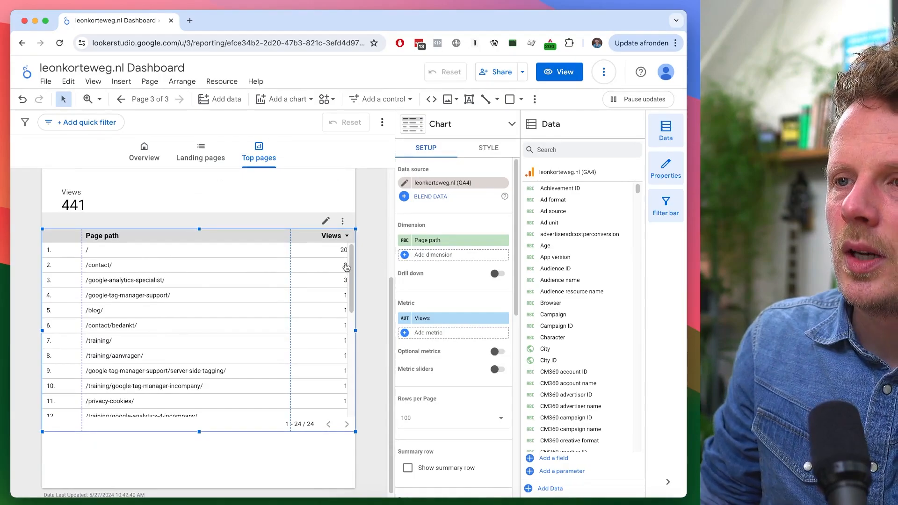
{"action": "scroll", "coordinate": [368, 241], "scroll_direction": "up", "scroll_amount": 2}
{"action": "scroll", "coordinate": [367, 241], "scroll_direction": "up", "scroll_amount": 2}
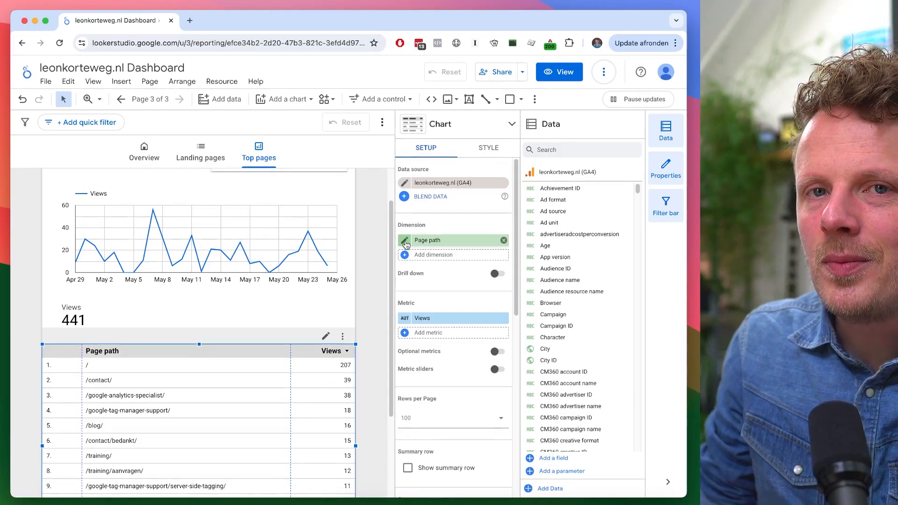
{"action": "left_click", "coordinate": [430, 241]}
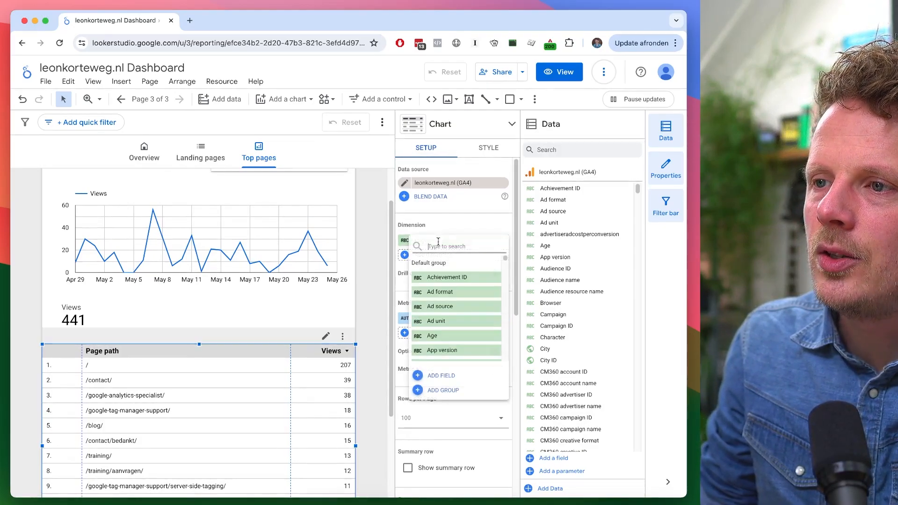
{"action": "left_click", "coordinate": [442, 376]}
{"action": "type", "text": "Page"}
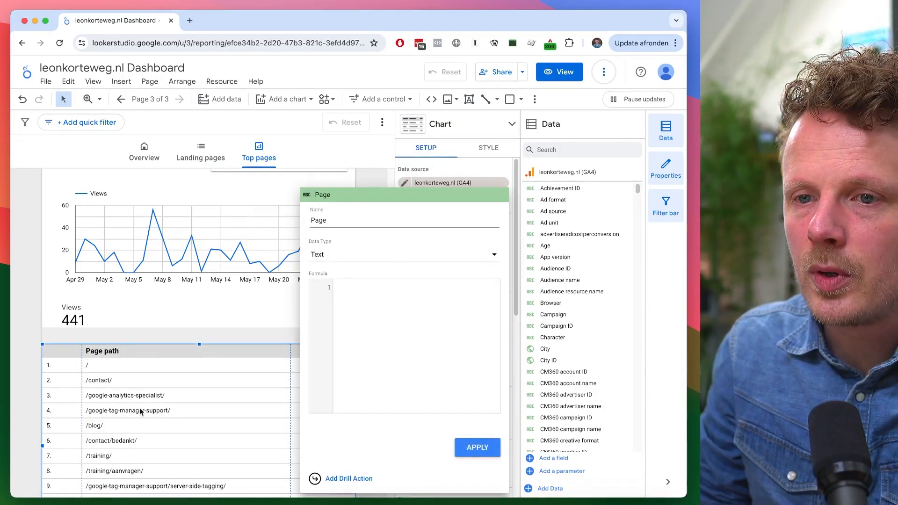
- Start the Page field's formula as HYPERLINK(CONCAT(Hostname, Page path))
{"action": "left_click", "coordinate": [370, 292]}
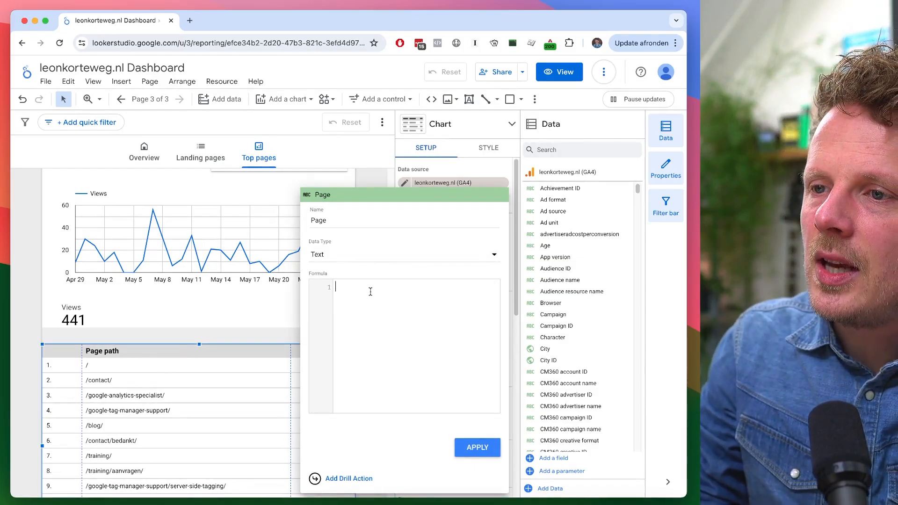
{"action": "type", "text": "h"}
{"action": "left_click", "coordinate": [411, 324]}
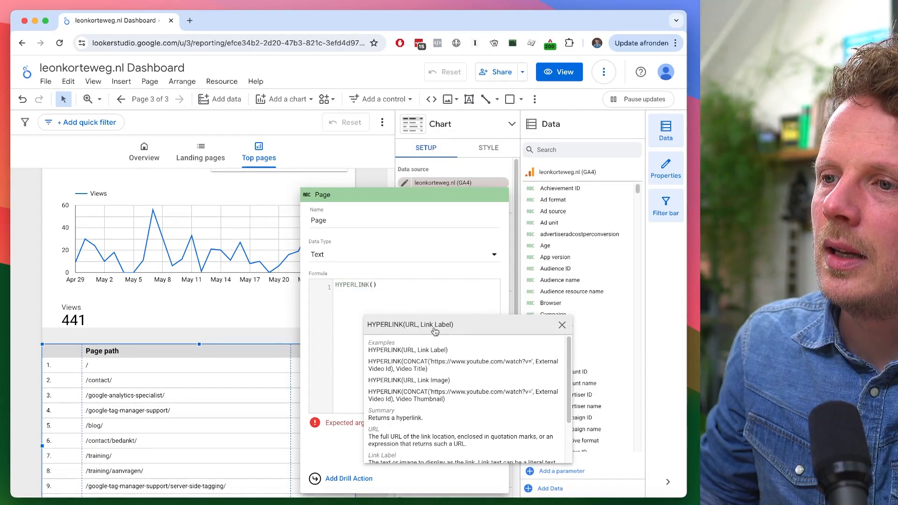
{"action": "type", "text": "CONCAT("}
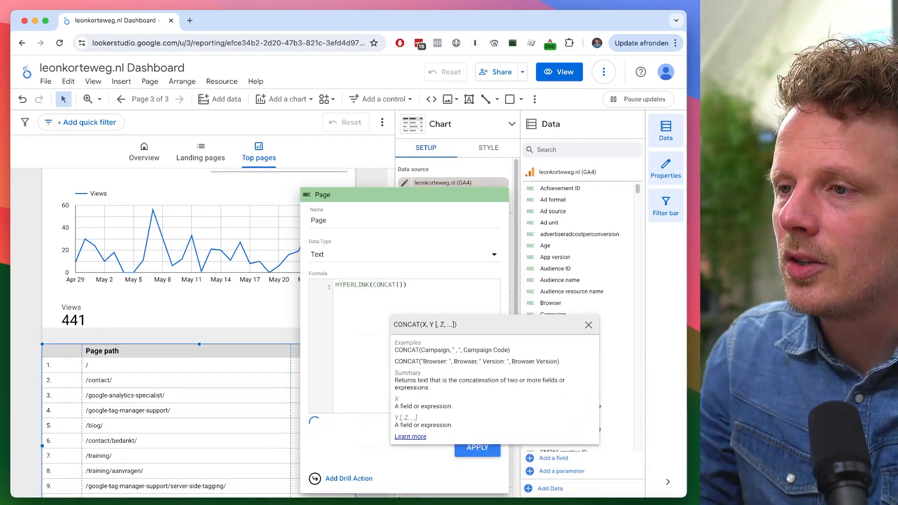
{"action": "type", "text": "host"}
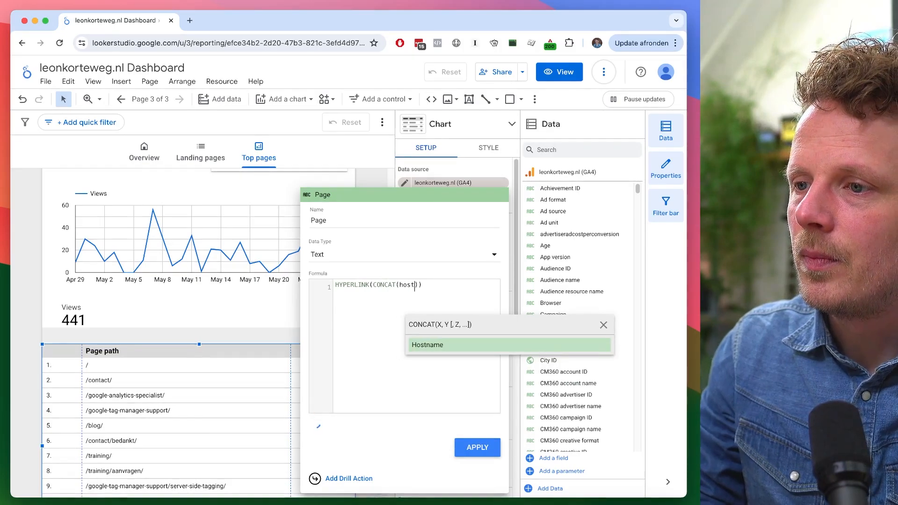
{"action": "left_click", "coordinate": [458, 349]}
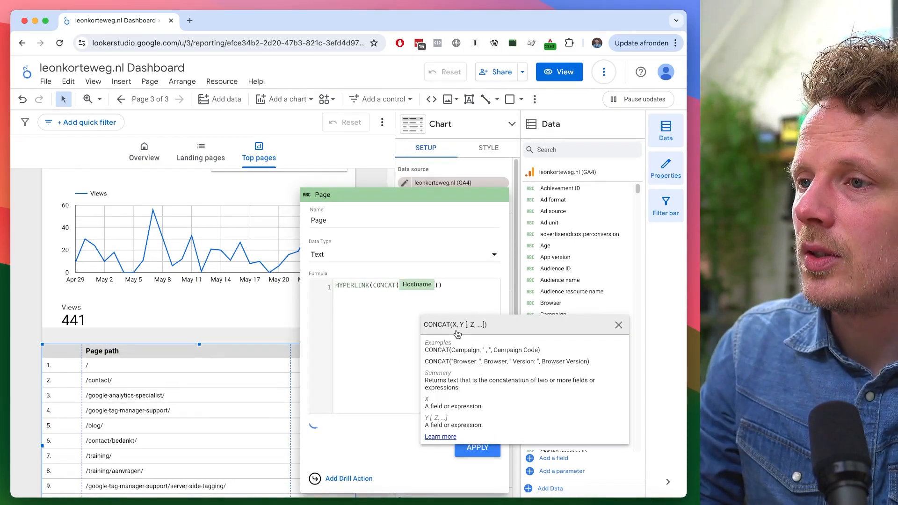
{"action": "type", "text": ",page path"}
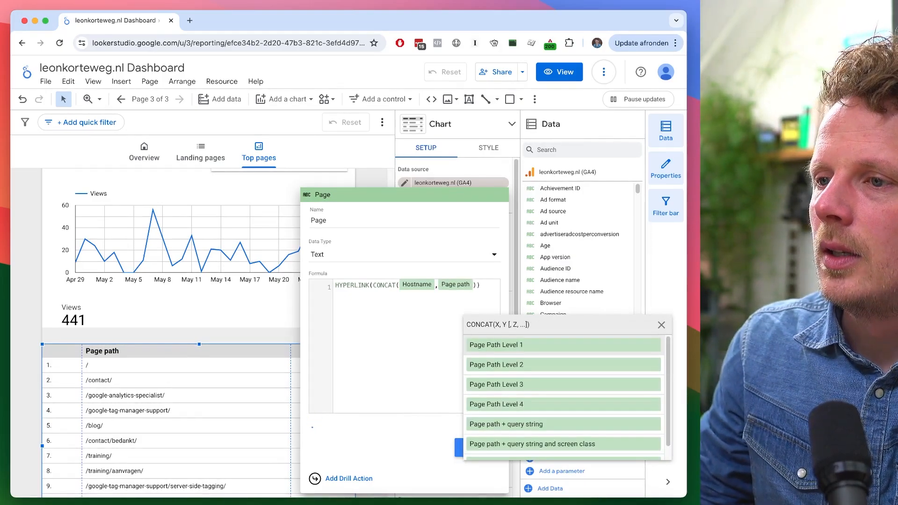
- Complete the formula with Page path as the link label and apply the field to the table
{"action": "left_click", "coordinate": [476, 282]}
{"action": "left_click_drag", "start_coordinate": [476, 284], "coordinate": [374, 286]}
{"action": "left_click", "coordinate": [485, 283]}
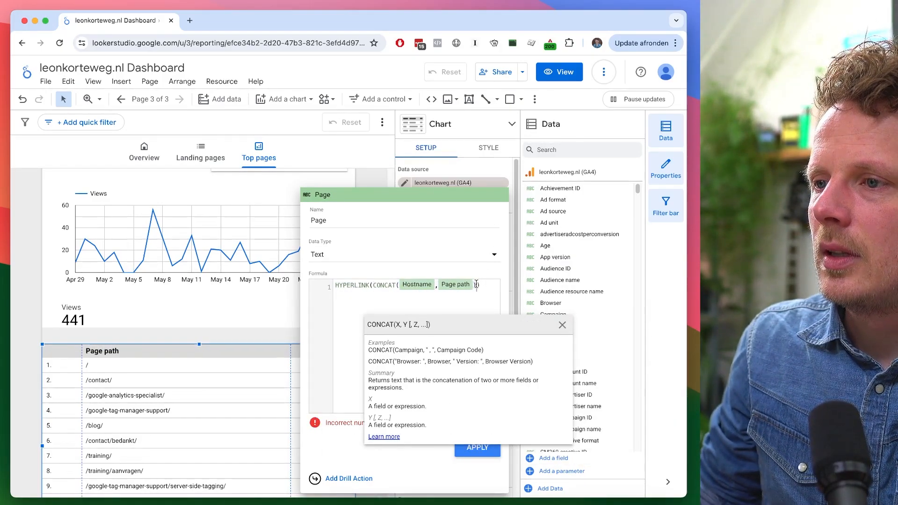
{"action": "key", "text": "Left"}
{"action": "type", "text": ","}
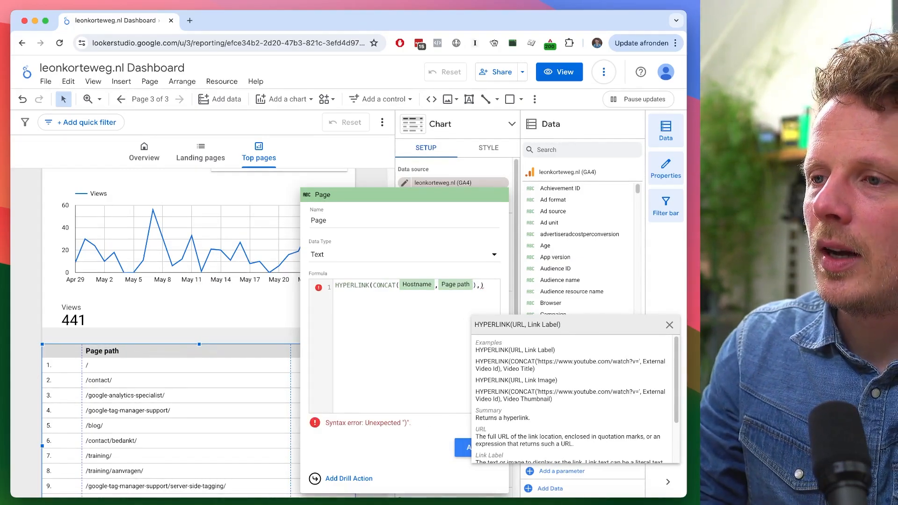
{"action": "type", "text": "Page path"}
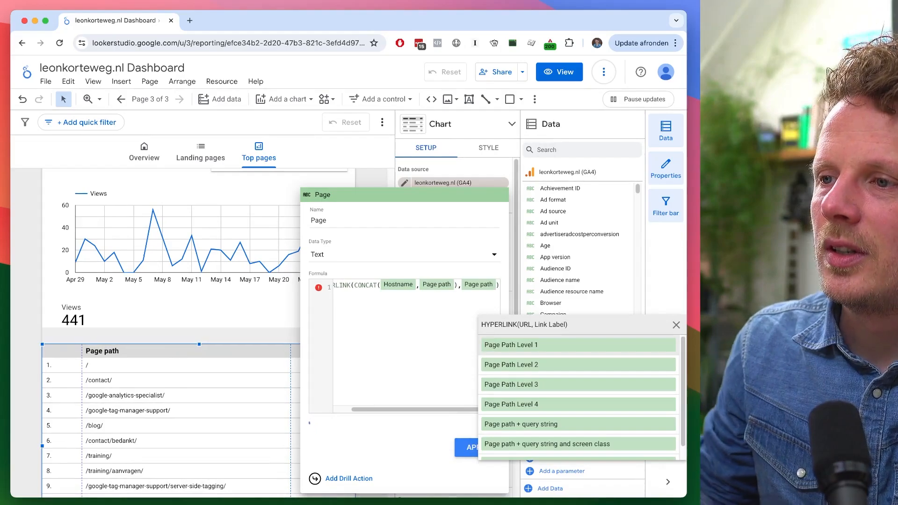
{"action": "left_click", "coordinate": [446, 325]}
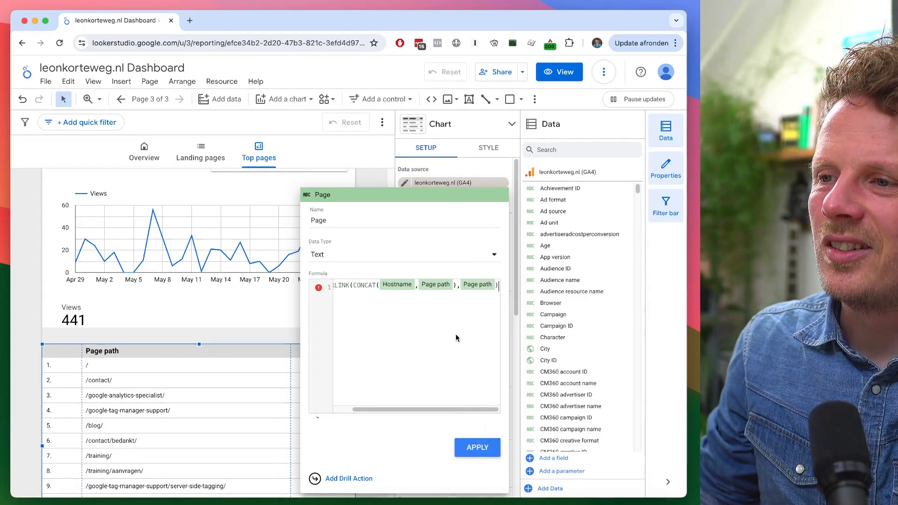
{"action": "left_click", "coordinate": [484, 449]}
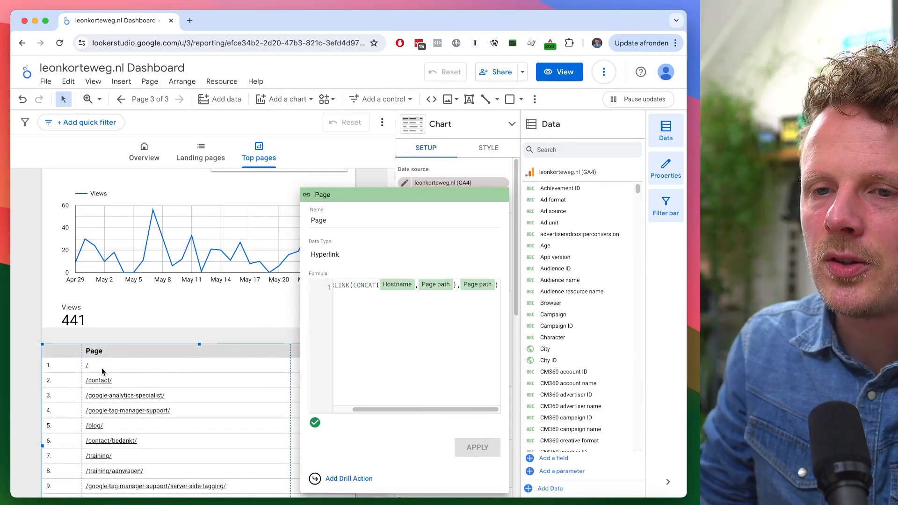
{"action": "left_click", "coordinate": [138, 329]}
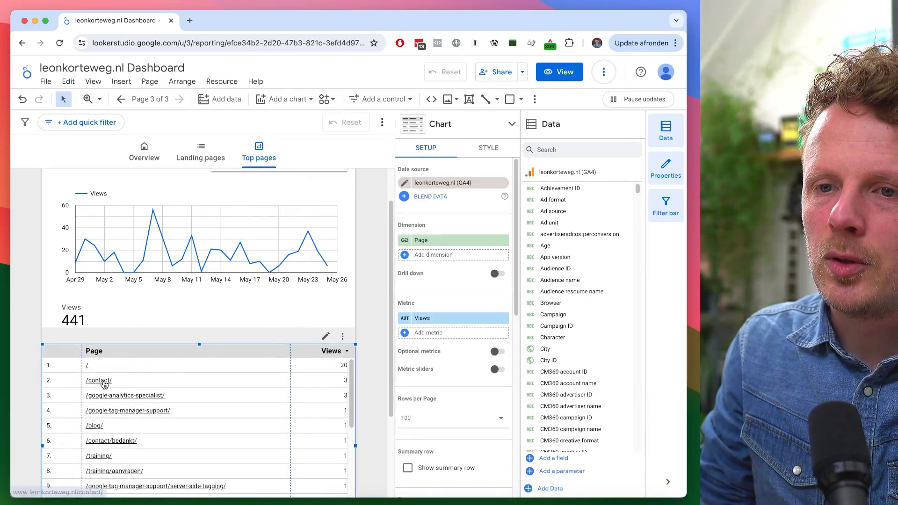
- Switch to view mode and test a page link in the table, closing the opened website tab
{"action": "left_click", "coordinate": [564, 74]}
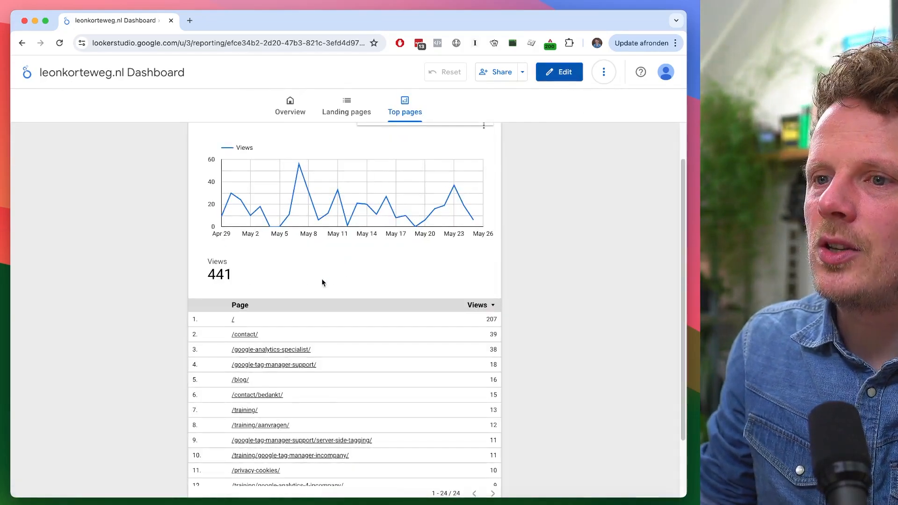
{"action": "left_click", "coordinate": [236, 323]}
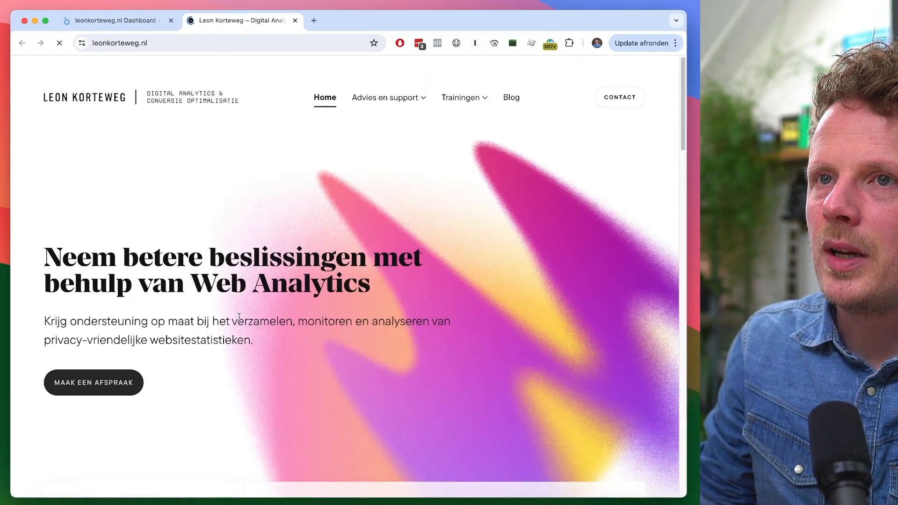
{"action": "key", "text": "super+w"}
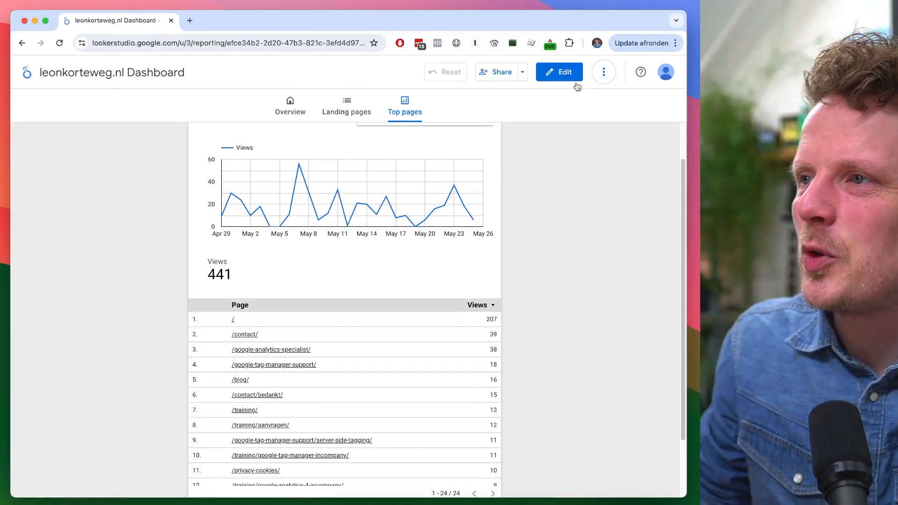
{"action": "scroll", "coordinate": [453, 260], "scroll_direction": "up", "scroll_amount": 2}
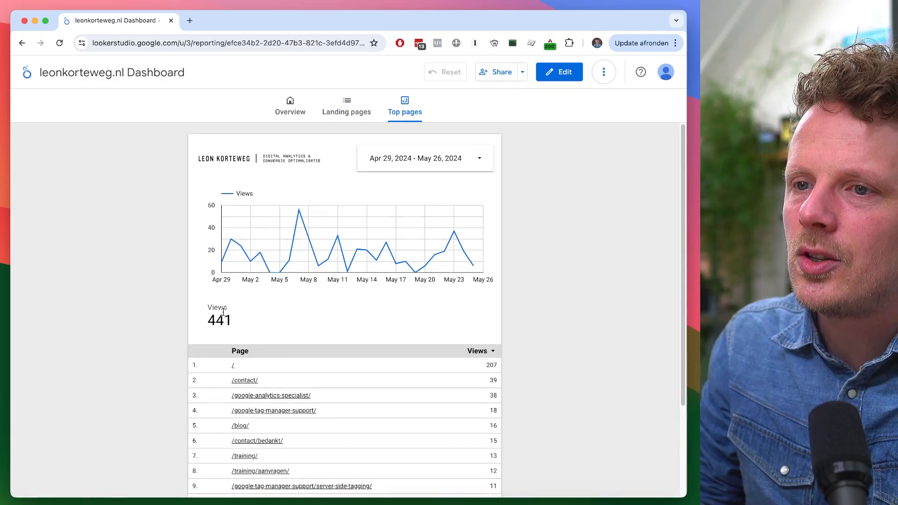
{"action": "scroll", "coordinate": [281, 319], "scroll_direction": "down", "scroll_amount": 2}
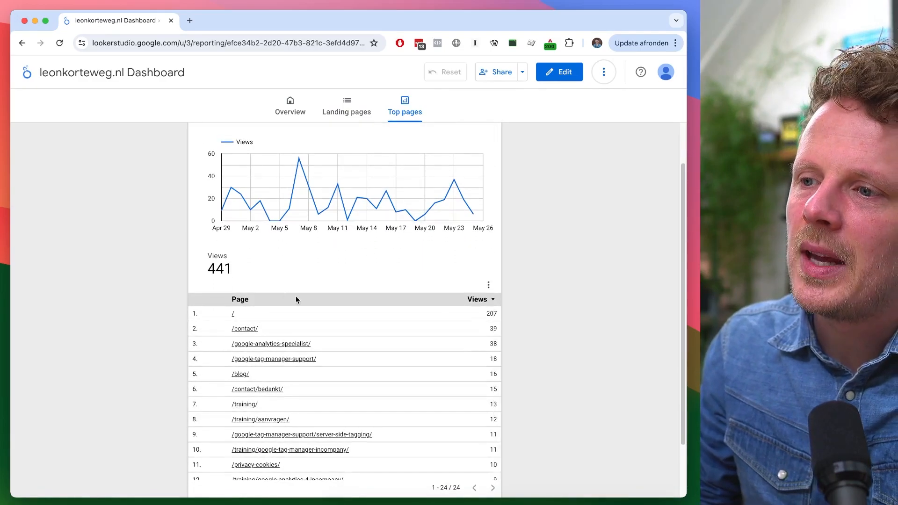
{"action": "scroll", "coordinate": [369, 253], "scroll_direction": "up", "scroll_amount": 2}
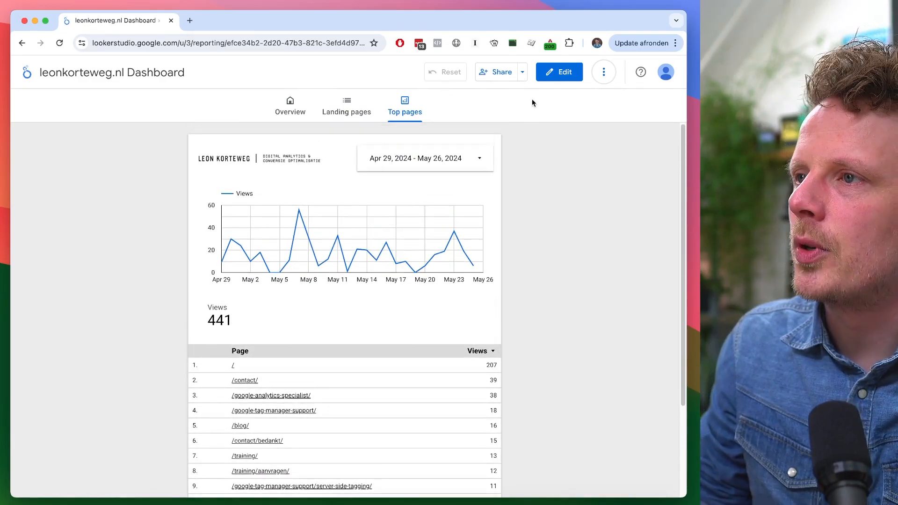
- Return to edit mode and narrow the table's row-number column
{"action": "left_click", "coordinate": [558, 74]}
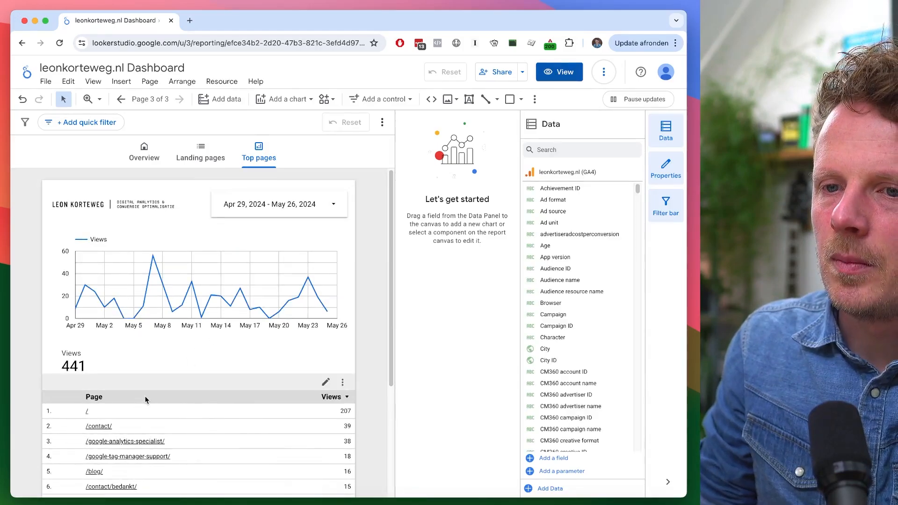
{"action": "left_click", "coordinate": [145, 395]}
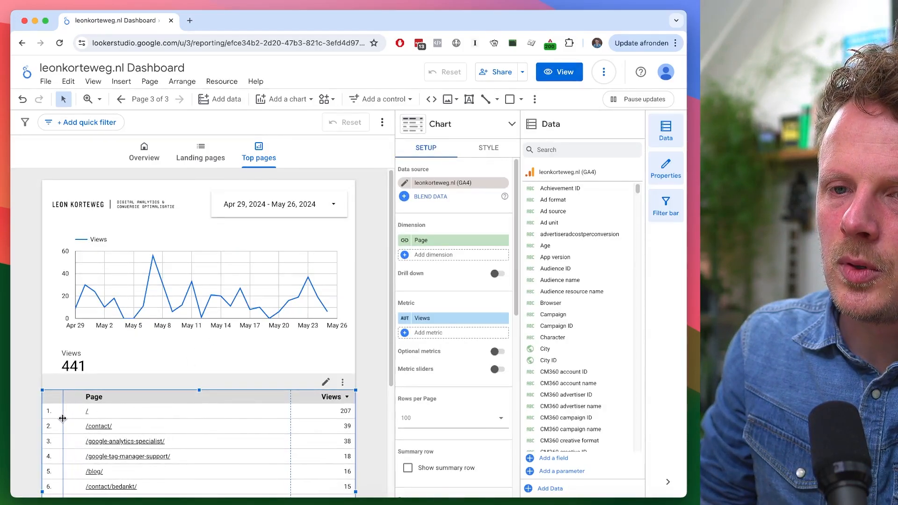
{"action": "left_click_drag", "start_coordinate": [61, 418], "coordinate": [43, 421]}
{"action": "left_click", "coordinate": [30, 411]}
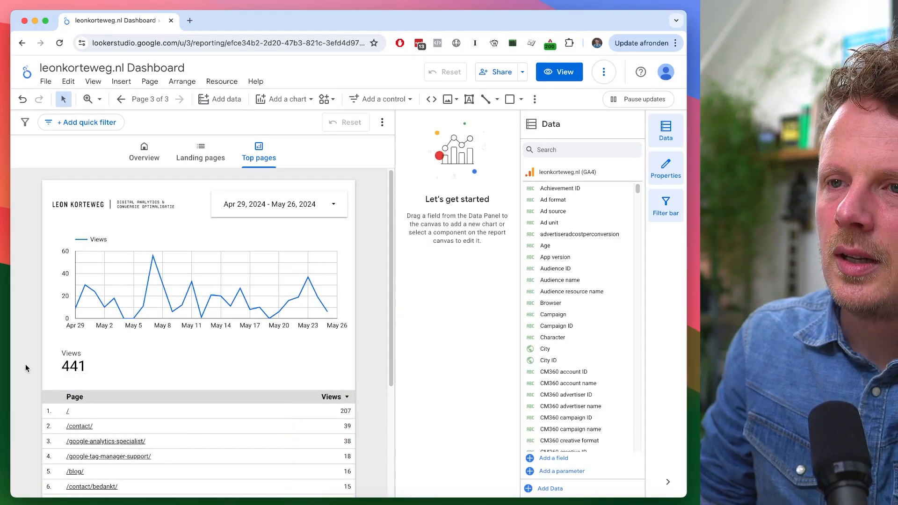
- Schedule an email delivery of the report starting 06/03/2024, repeating weekly on Monday
{"action": "left_click", "coordinate": [157, 163]}
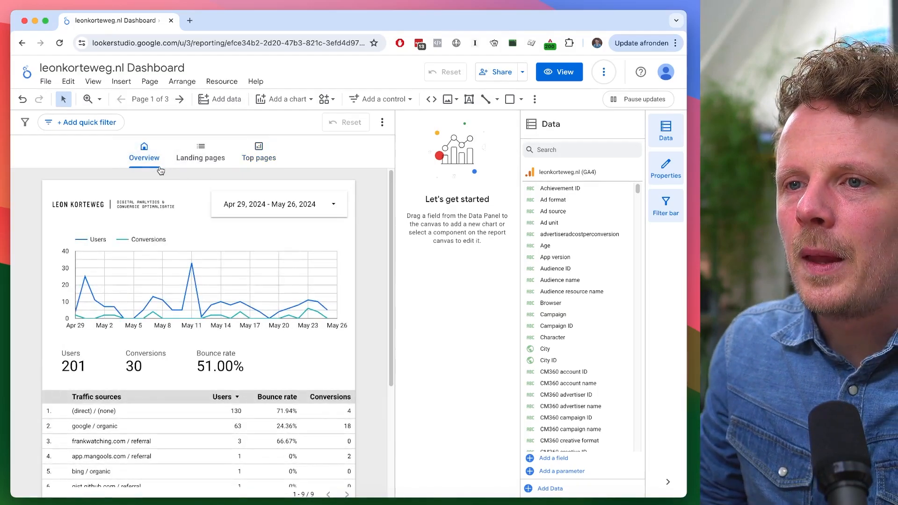
{"action": "left_click", "coordinate": [556, 75]}
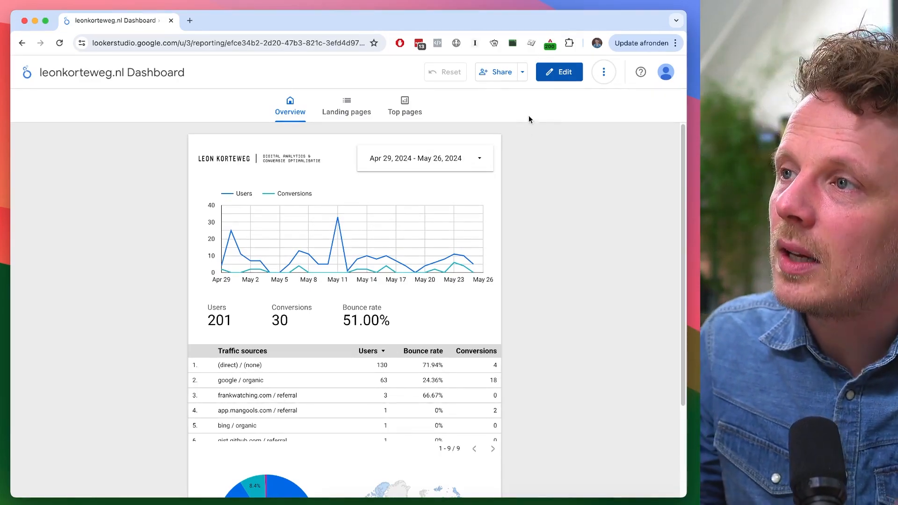
{"action": "left_click", "coordinate": [523, 73]}
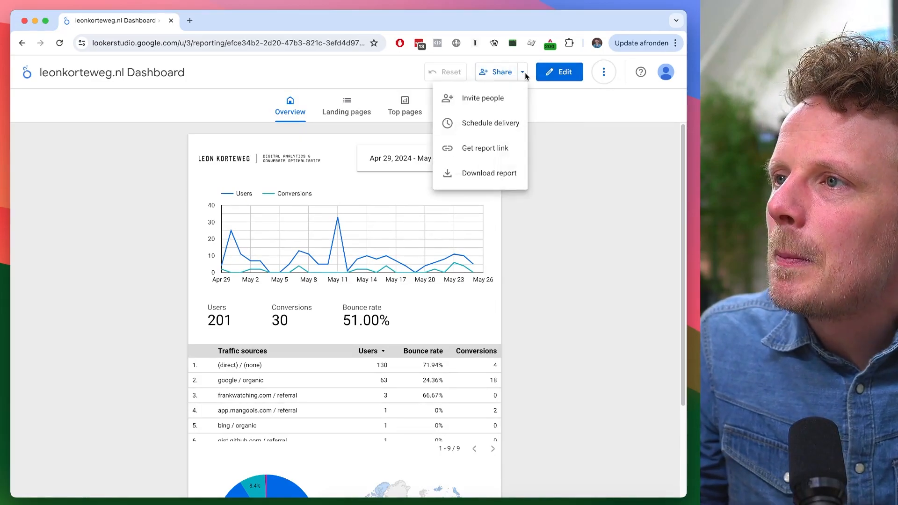
{"action": "left_click", "coordinate": [514, 125]}
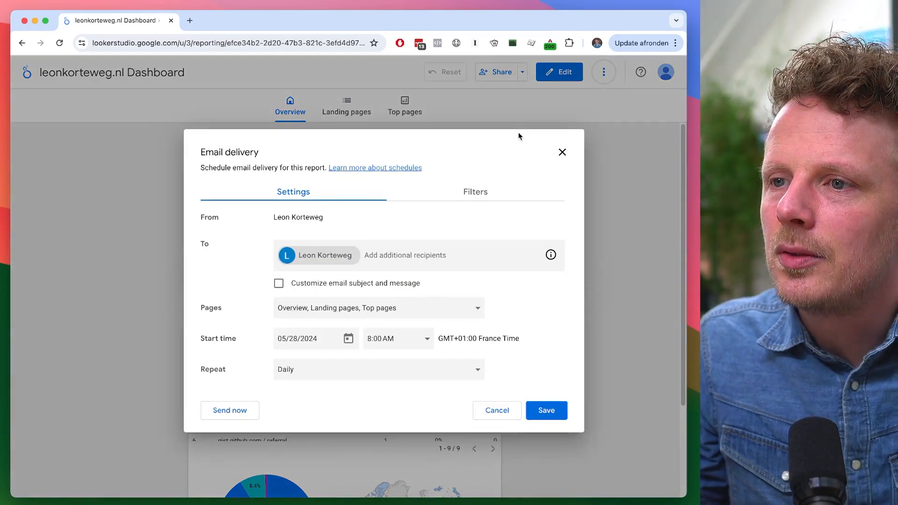
{"action": "left_click", "coordinate": [375, 257]}
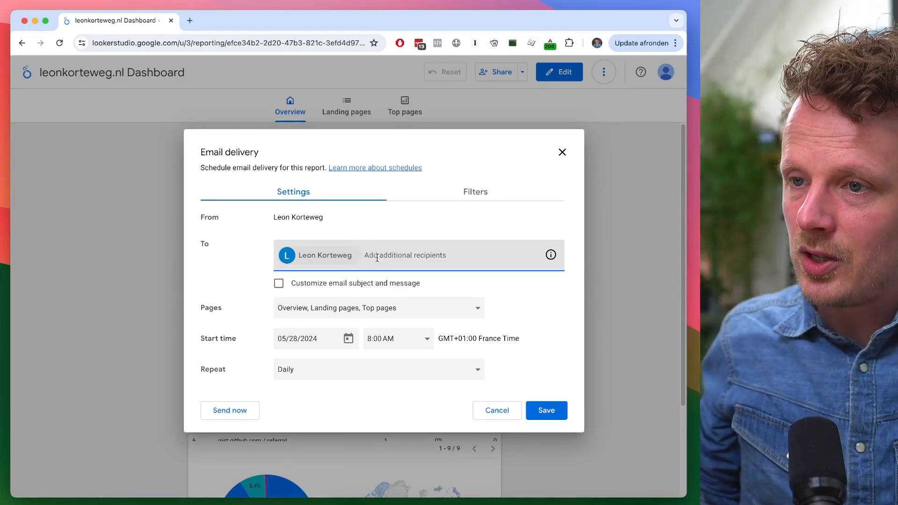
{"action": "left_click", "coordinate": [348, 338]}
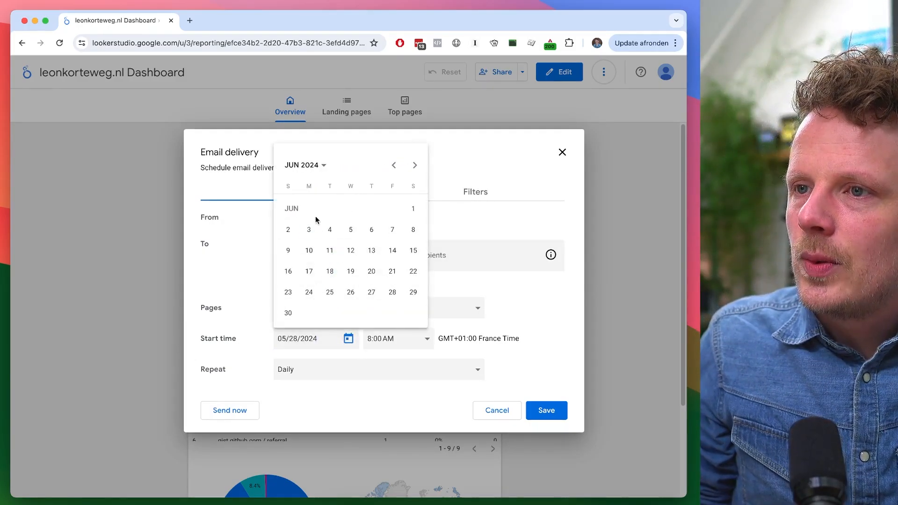
{"action": "left_click", "coordinate": [309, 229]}
{"action": "left_click", "coordinate": [306, 373]}
{"action": "left_click", "coordinate": [318, 263]}
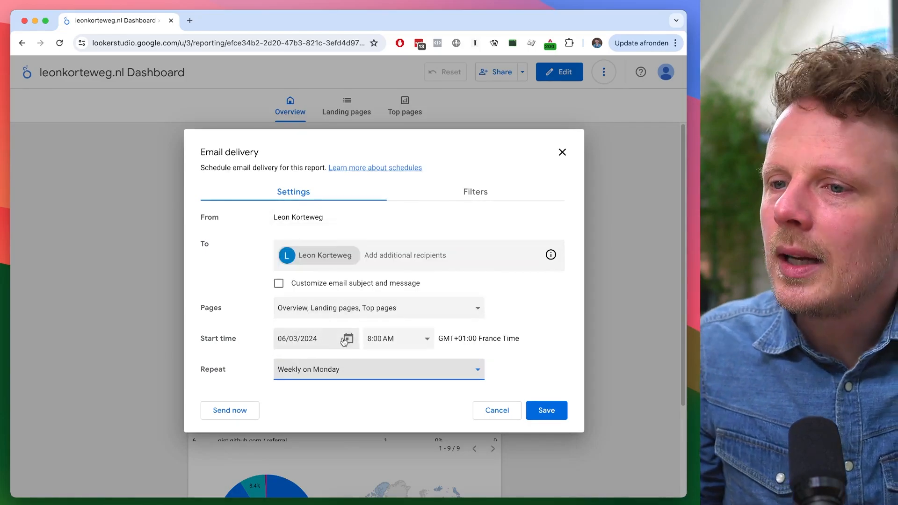
{"action": "left_click", "coordinate": [545, 412]}
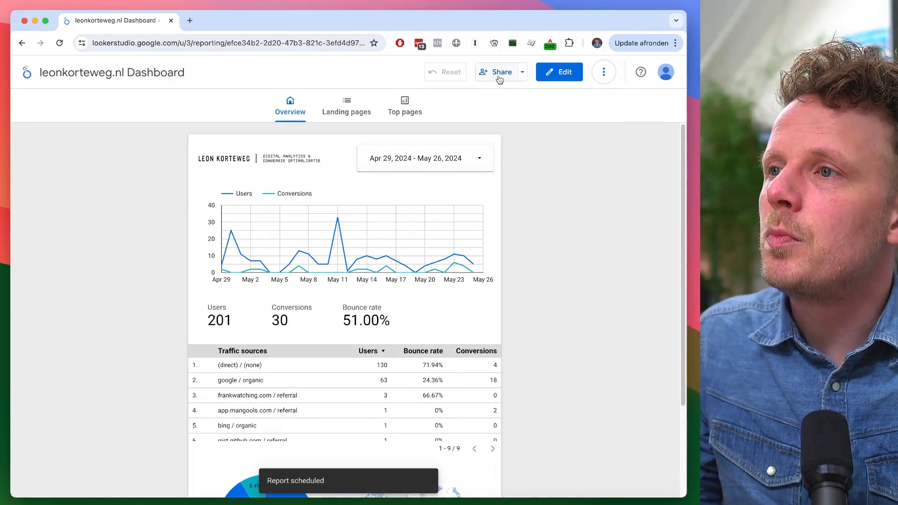
- Set the report's link sharing to Unlisted, copy the link and save the sharing settings
{"action": "left_click", "coordinate": [501, 78]}
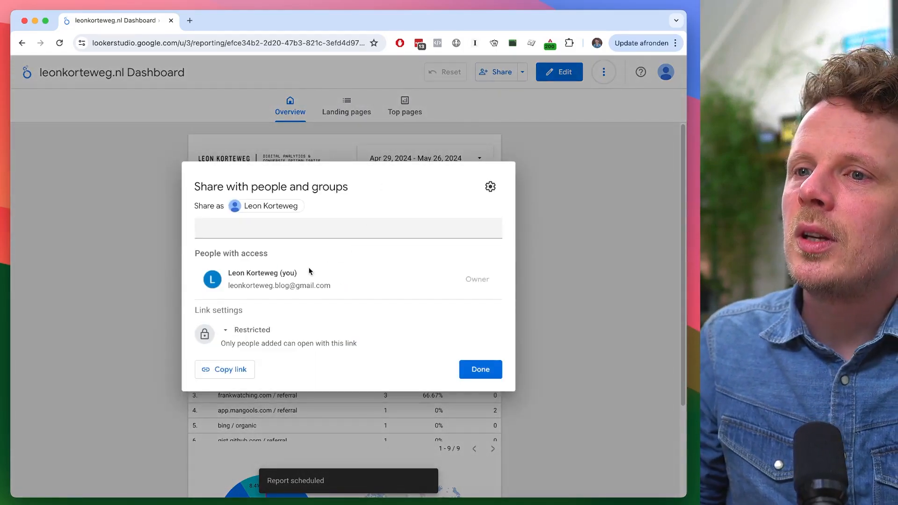
{"action": "left_click", "coordinate": [269, 229]}
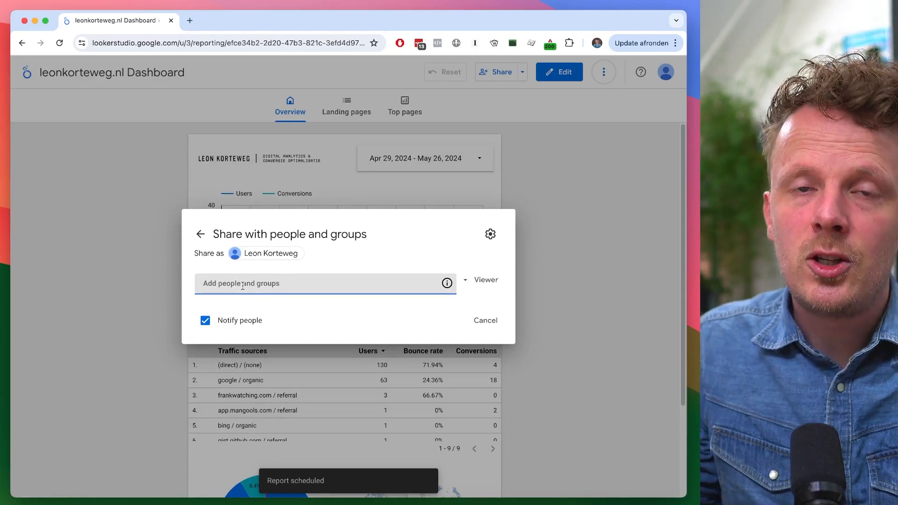
{"action": "left_click", "coordinate": [200, 233]}
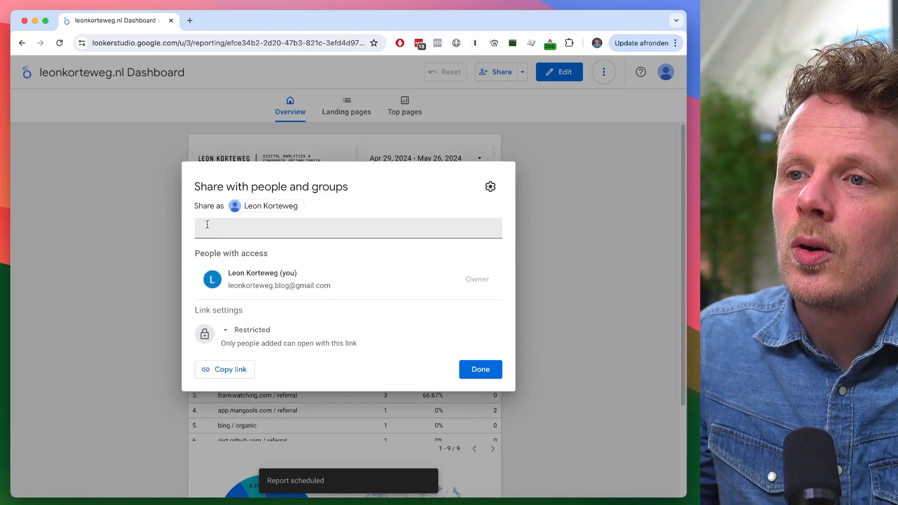
{"action": "left_click", "coordinate": [252, 333]}
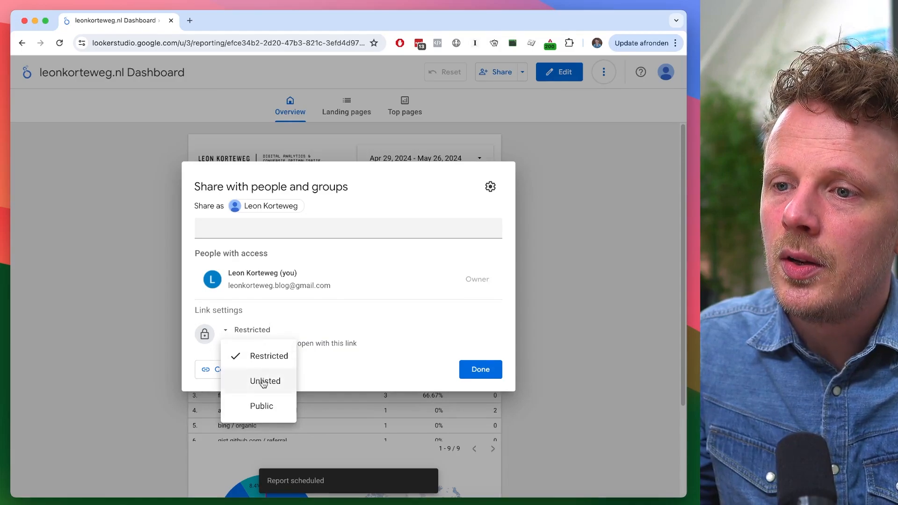
{"action": "left_click", "coordinate": [265, 382]}
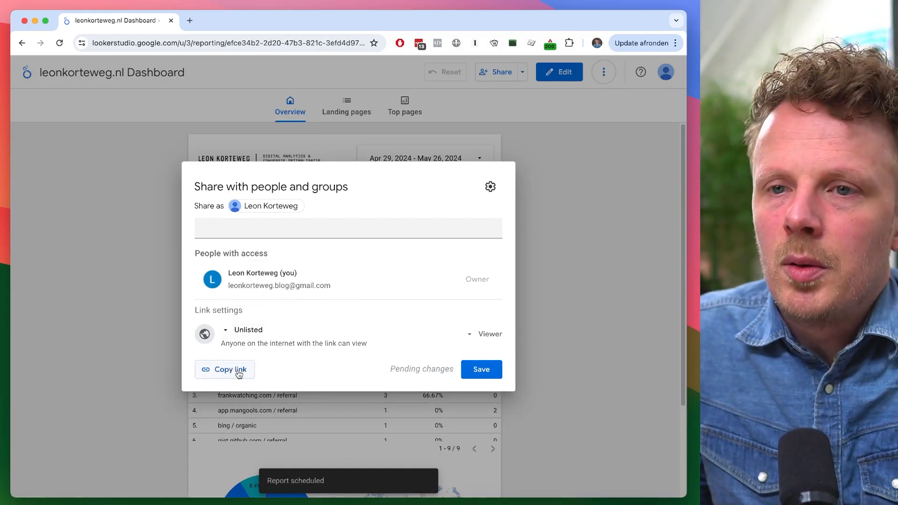
{"action": "left_click", "coordinate": [231, 375]}
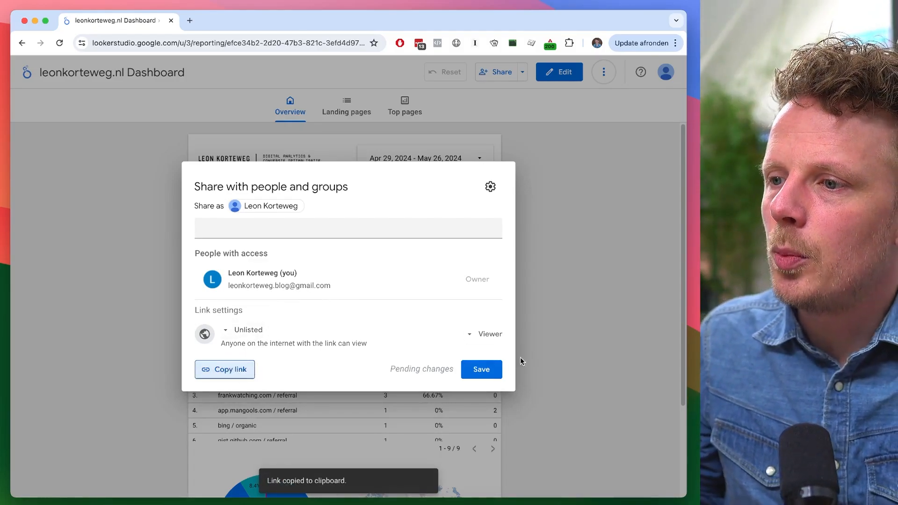
{"action": "left_click", "coordinate": [481, 370]}
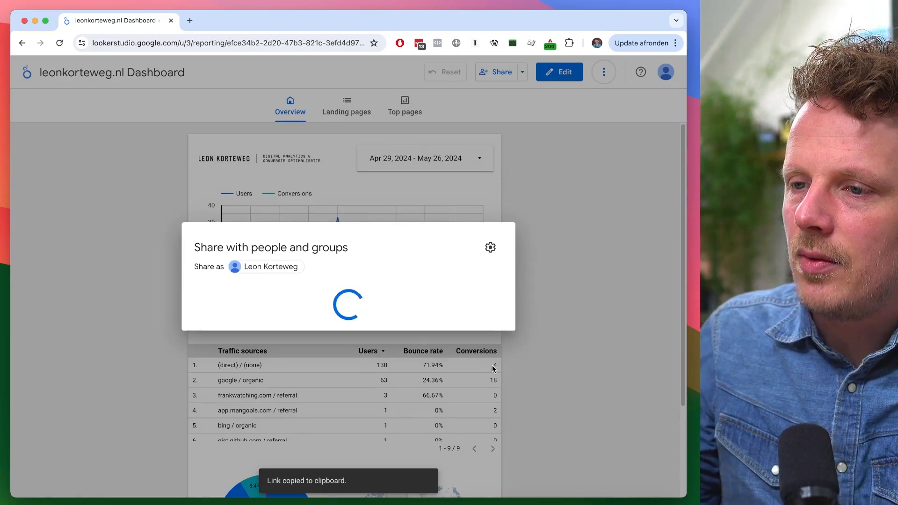
- Open the copied report link in an incognito window and browse its pages
{"action": "key", "text": "super+shift+n"}
{"action": "key", "text": "super+v"}
{"action": "key", "text": "Return"}
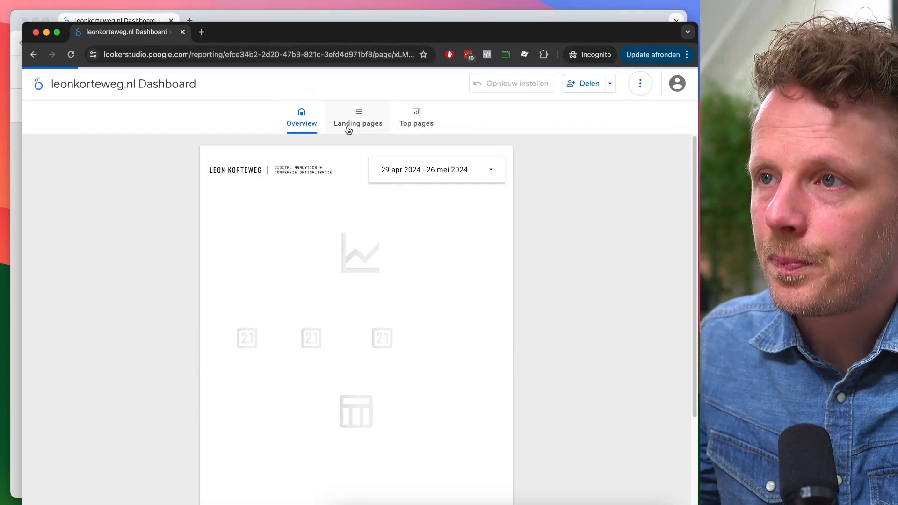
{"action": "left_click", "coordinate": [359, 123]}
{"action": "left_click", "coordinate": [405, 124]}
{"action": "left_click", "coordinate": [305, 122]}
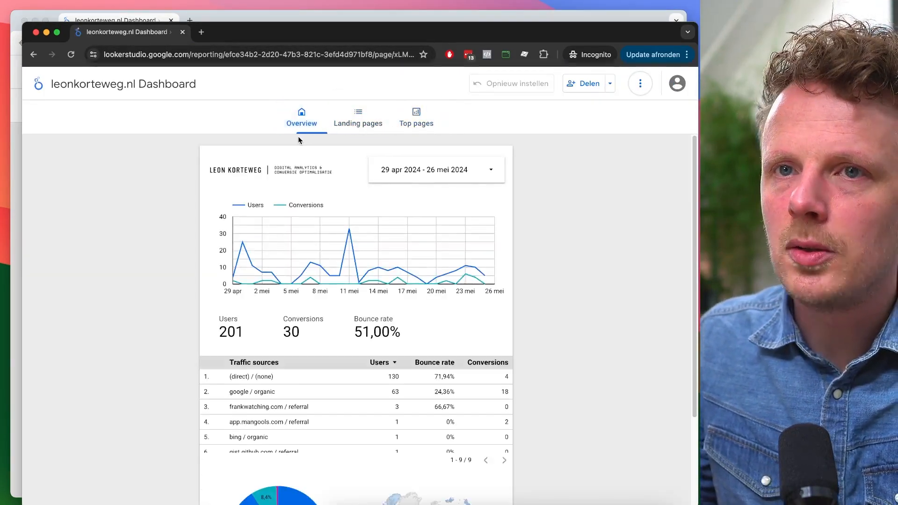